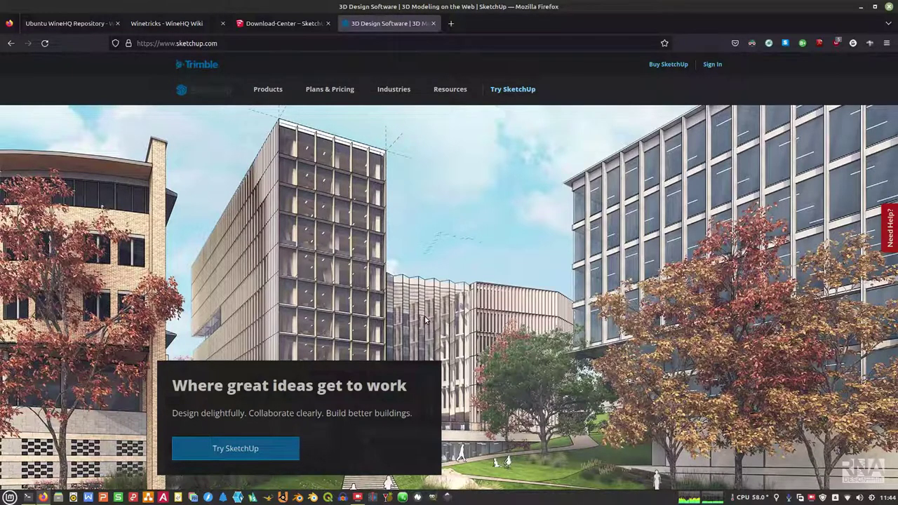
# Step: Browse the sketchup.com homepage, then bring the terminal showing neofetch output forward
pyautogui.scroll(-1, 589, 346)
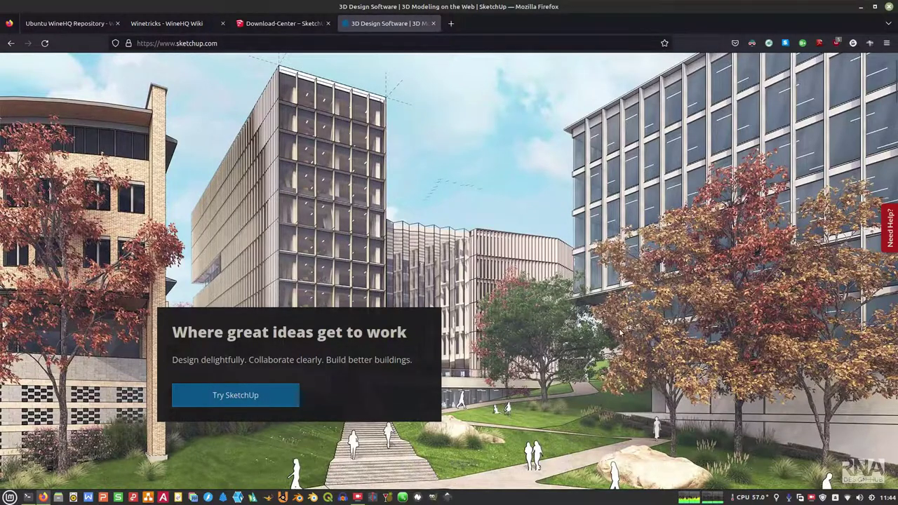
pyautogui.scroll(-10, 621, 334)
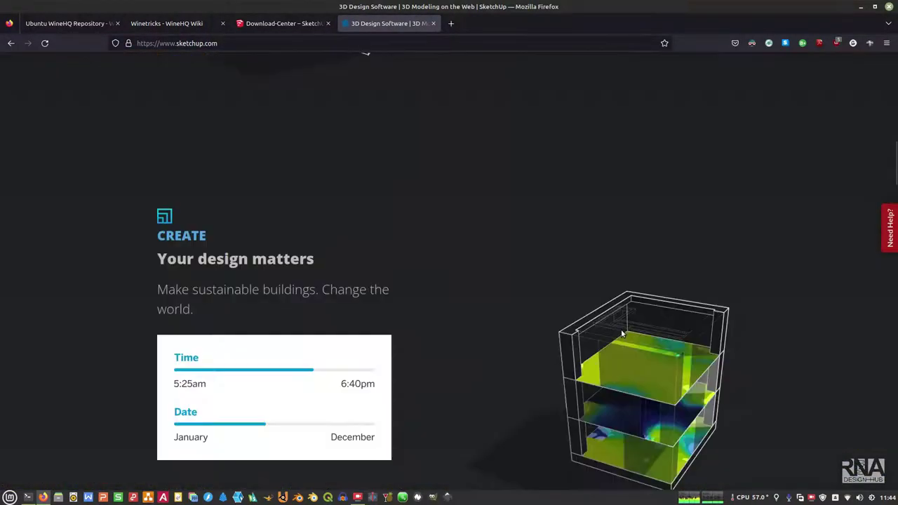
pyautogui.scroll(-5, 622, 334)
pyautogui.scroll(15, 622, 327)
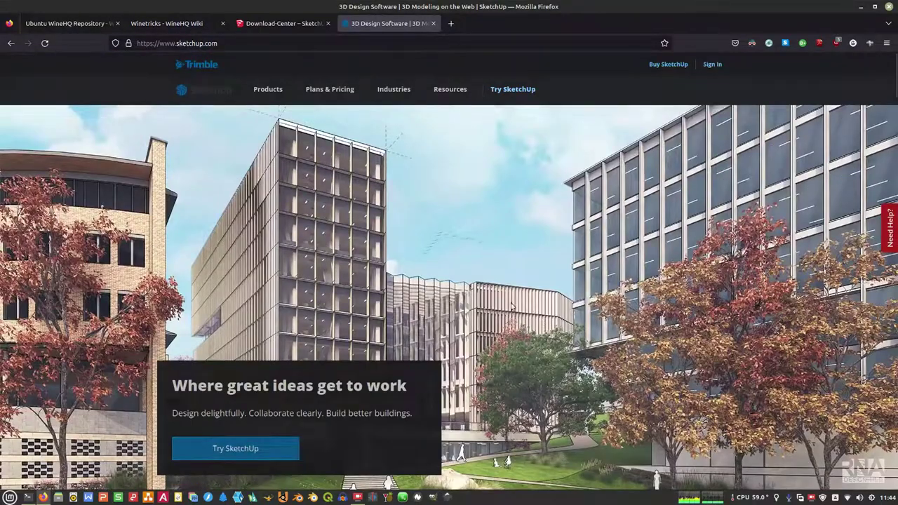
pyautogui.click(28, 496)
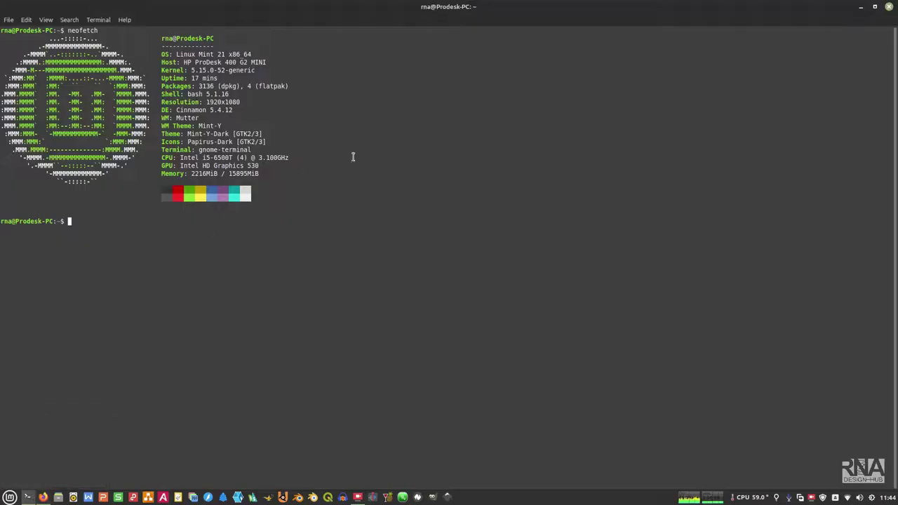
# Step: Run neofetch again to print the system summary a second time
pyautogui.write('neofetch')
pyautogui.press('Return')
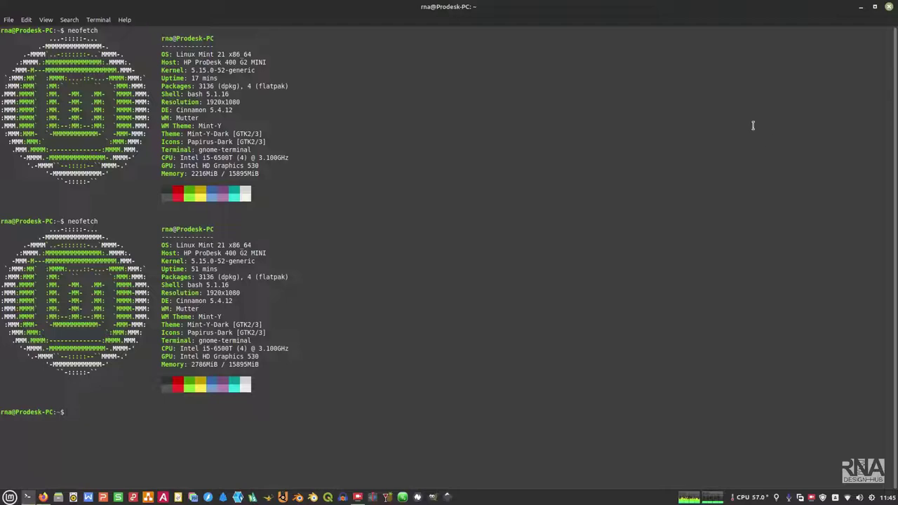
# Step: Minimize the terminal and download SketchUp Pro 2018-EN x64 for Windows from the Download-Center
pyautogui.click(861, 8)
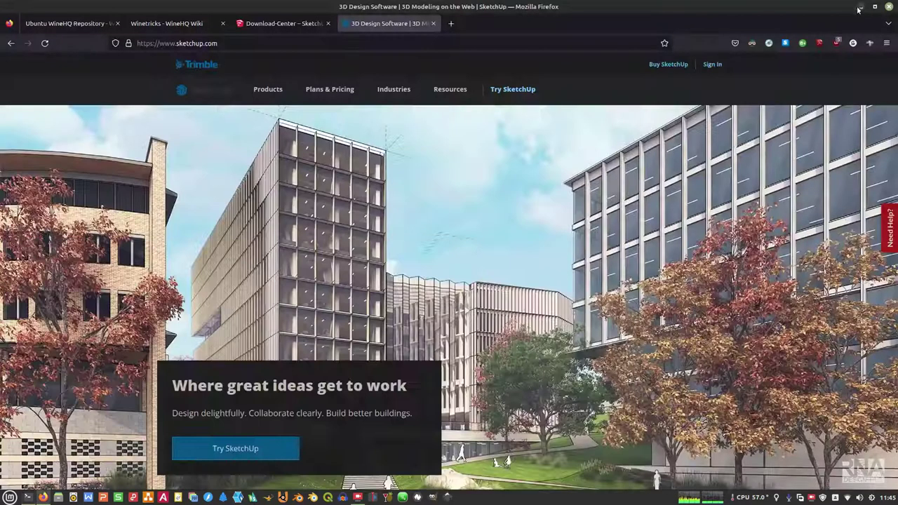
pyautogui.click(300, 24)
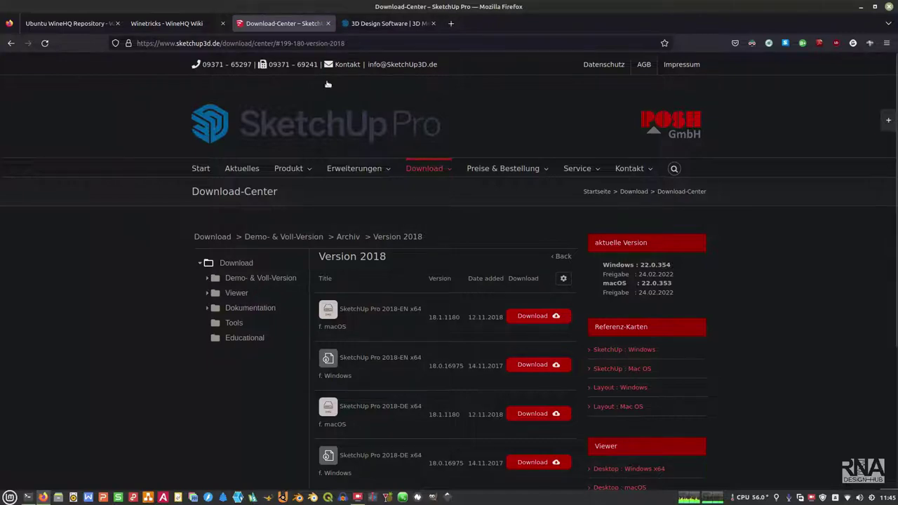
pyautogui.hotkey('ctrl', 'Tab')
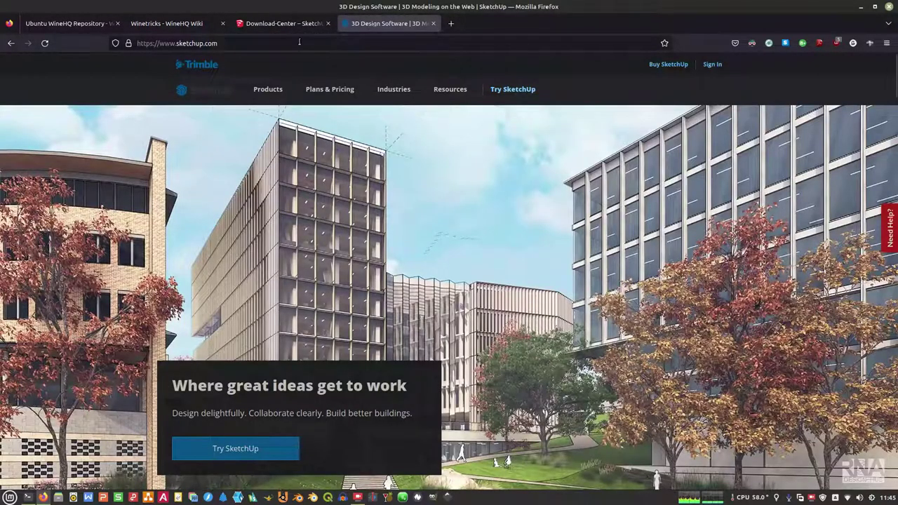
pyautogui.click(284, 24)
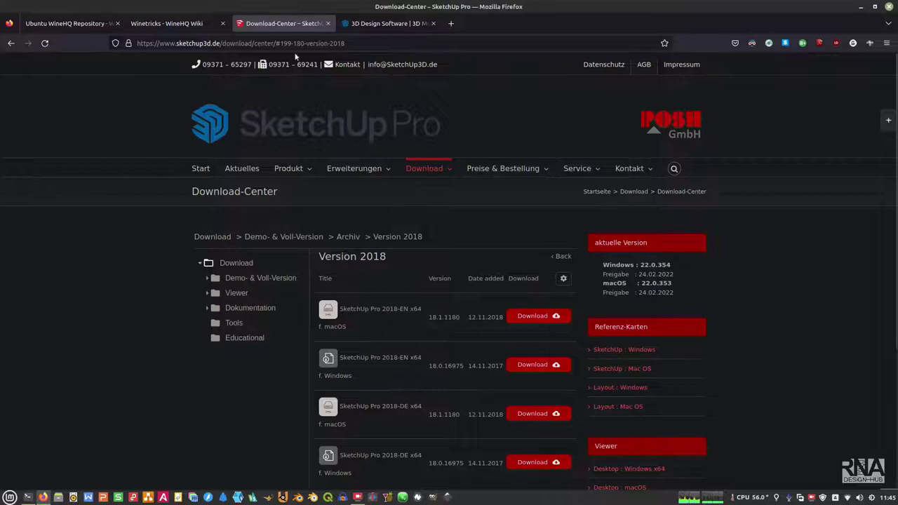
pyautogui.scroll(-3, 511, 274)
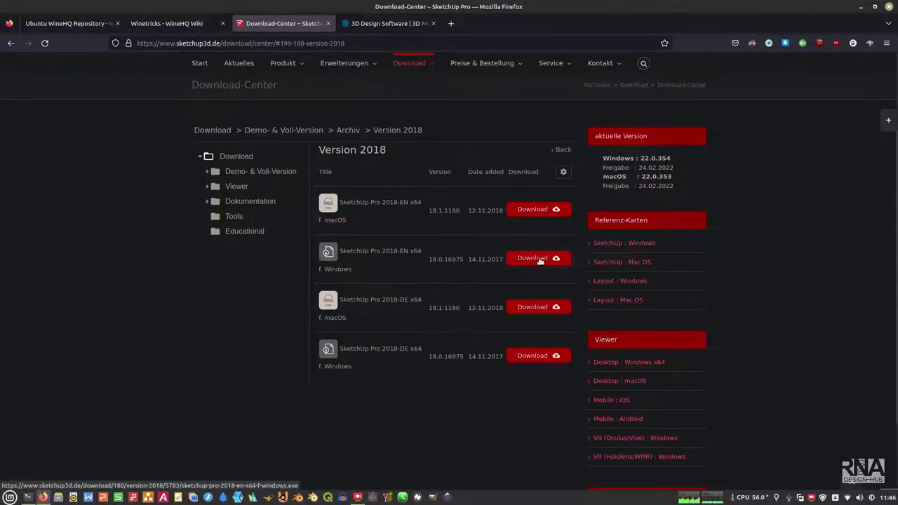
pyautogui.click(539, 259)
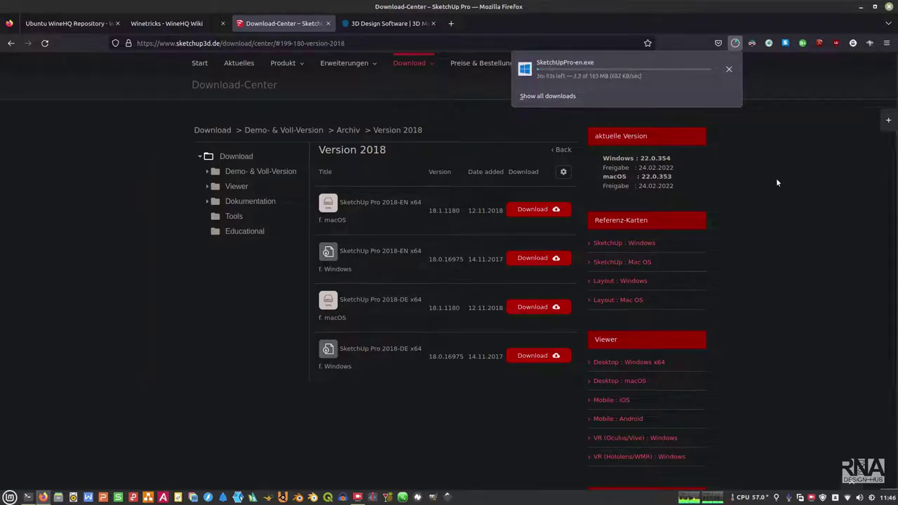
pyautogui.click(766, 197)
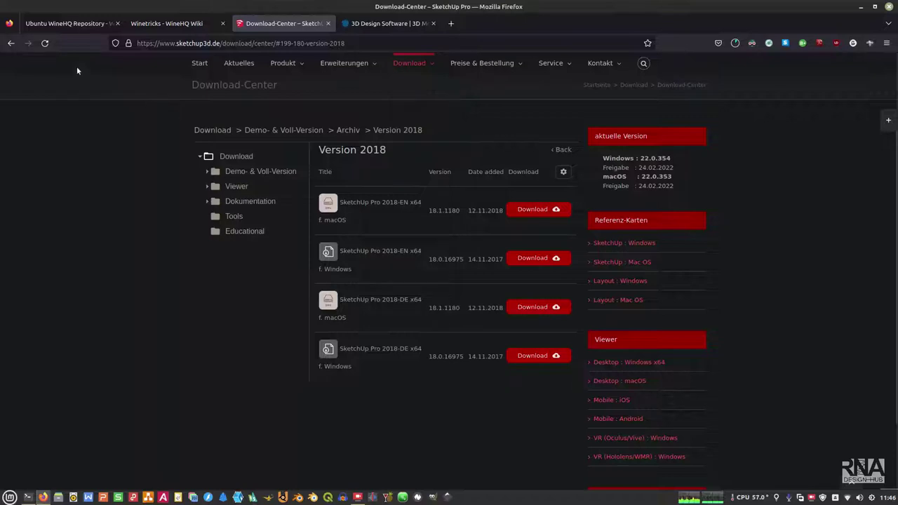
pyautogui.click(65, 27)
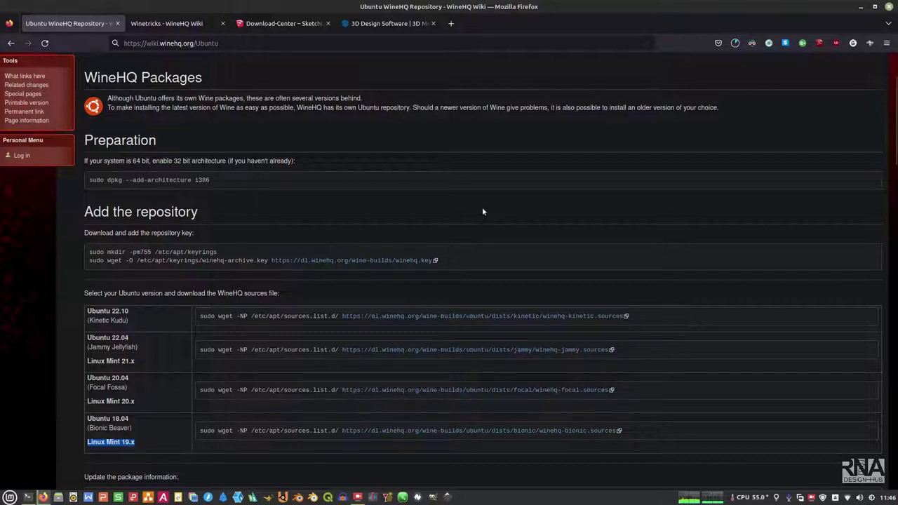
# Step: Read through the Ubuntu WineHQ Repository setup instructions, then return to the terminal
pyautogui.scroll(-3, 483, 211)
pyautogui.scroll(4, 482, 211)
pyautogui.scroll(2, 482, 211)
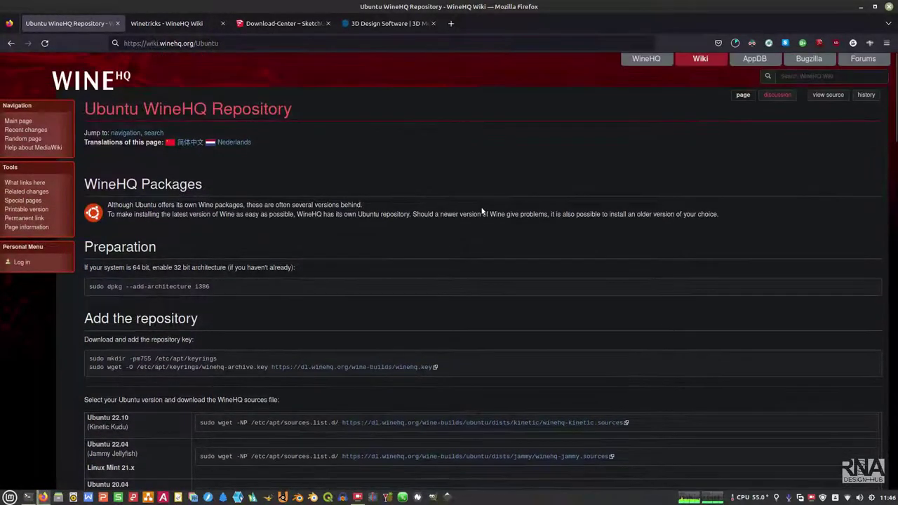
pyautogui.scroll(-3, 473, 209)
pyautogui.scroll(2, 473, 209)
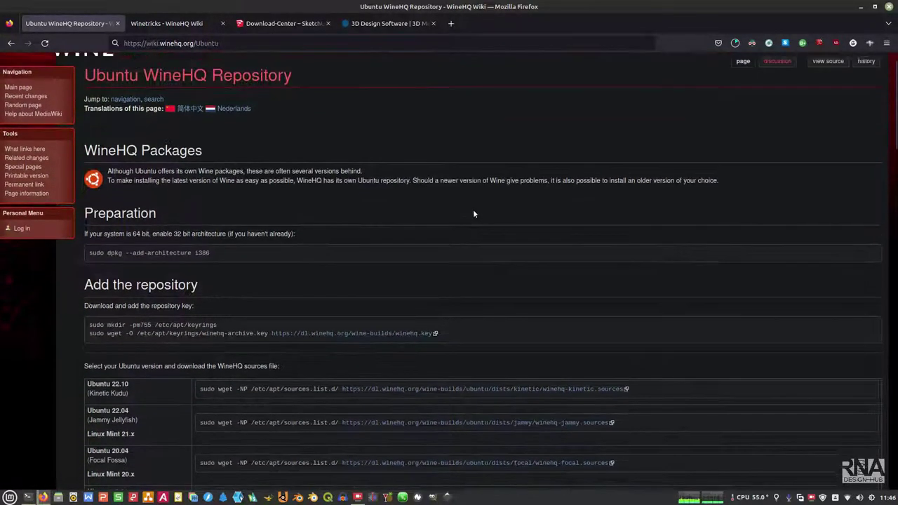
pyautogui.scroll(2, 473, 214)
pyautogui.scroll(-3, 308, 204)
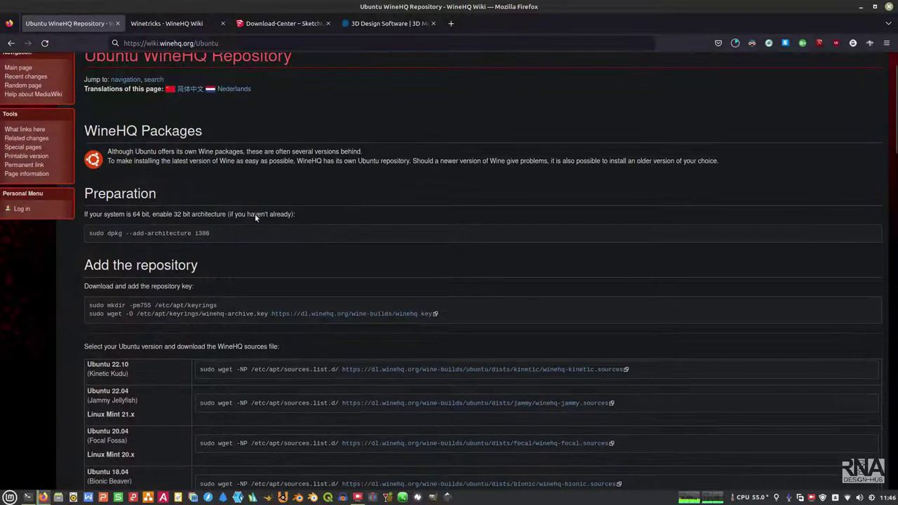
pyautogui.scroll(-3, 353, 263)
pyautogui.scroll(3, 350, 264)
pyautogui.scroll(-1, 489, 218)
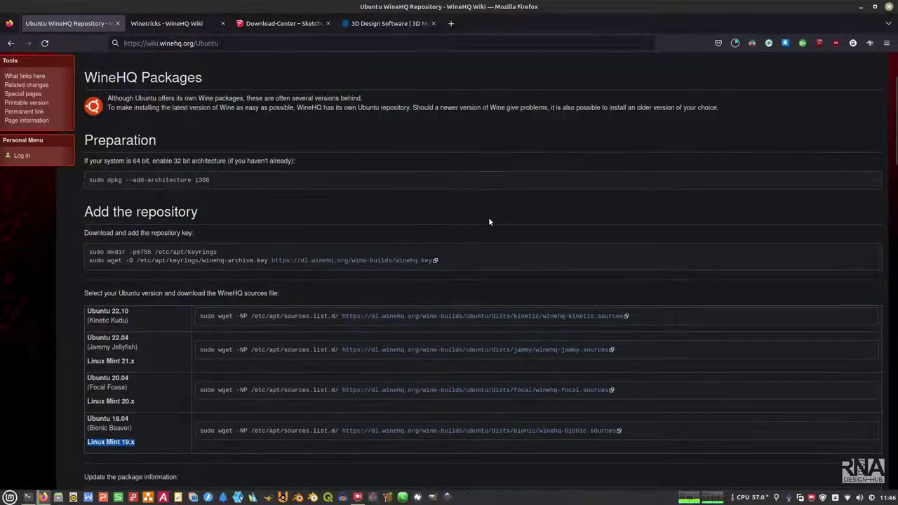
pyautogui.click(28, 497)
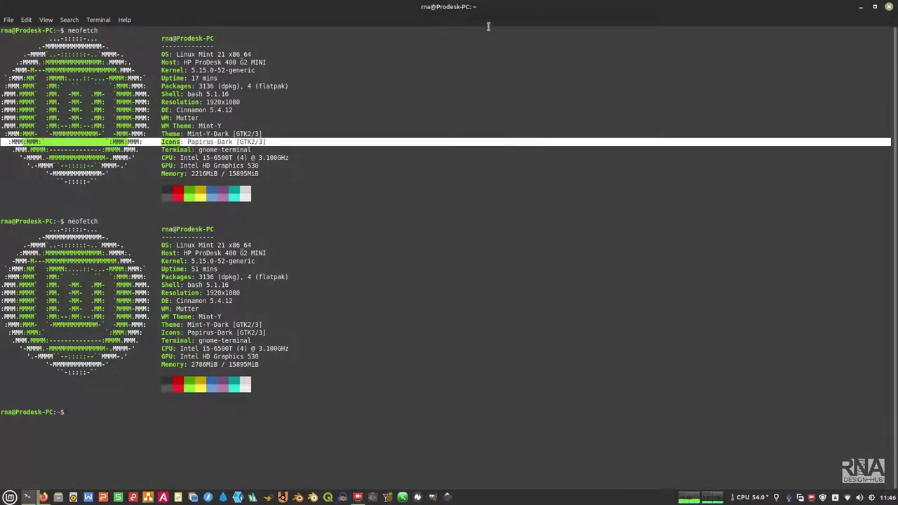
# Step: Tile the terminal on the right half and Firefox on the left half of the screen
pyautogui.doubleClick(442, 8)
pyautogui.press('super+Right')
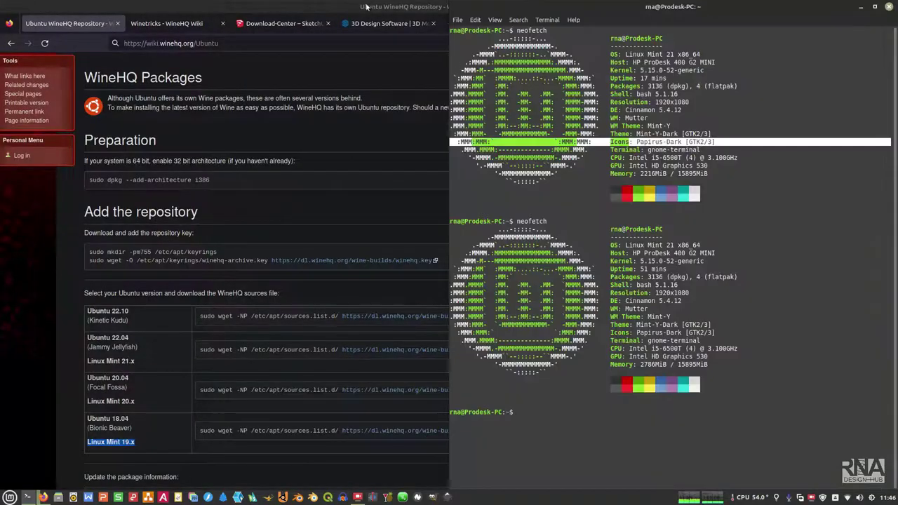
pyautogui.hotkey('alt', 'Tab')
pyautogui.press('super+Left')
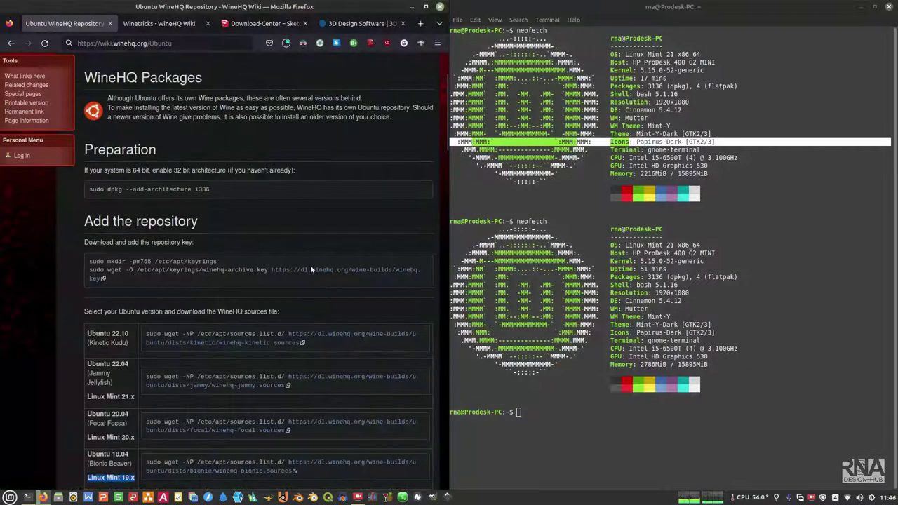
pyautogui.scroll(-3, 310, 264)
pyautogui.scroll(3, 310, 264)
# Step: Run the wiki's 'sudo dpkg --add-architecture i386' in the terminal, entering the account password
pyautogui.click(582, 449)
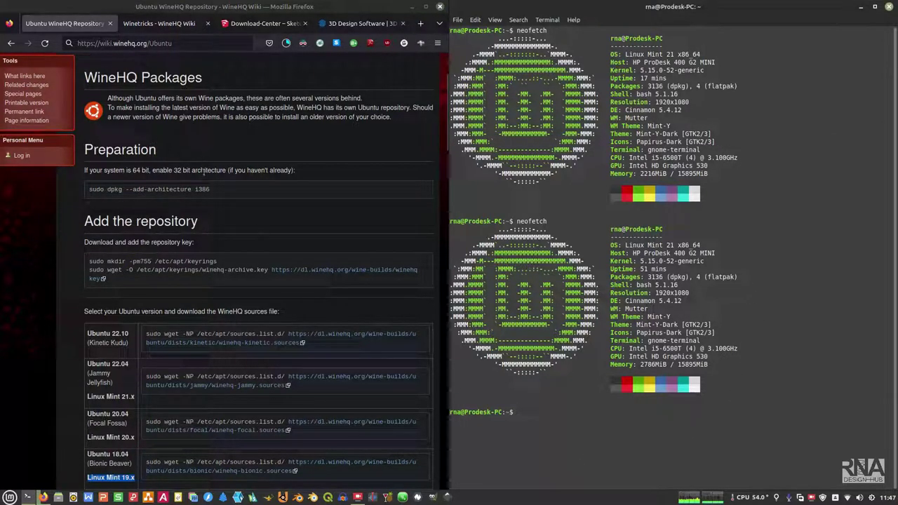
pyautogui.moveTo(89, 189); pyautogui.dragTo(210, 188)
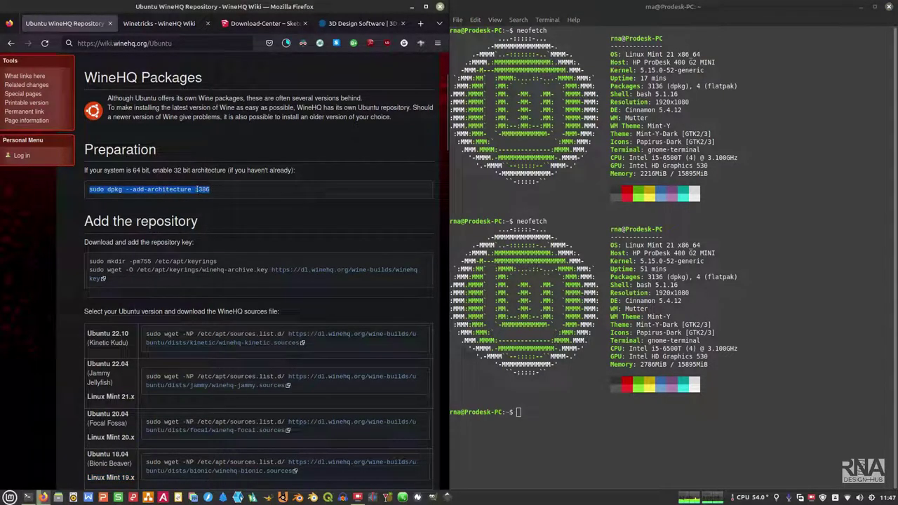
pyautogui.rightClick(196, 188)
pyautogui.click(218, 197)
pyautogui.rightClick(582, 422)
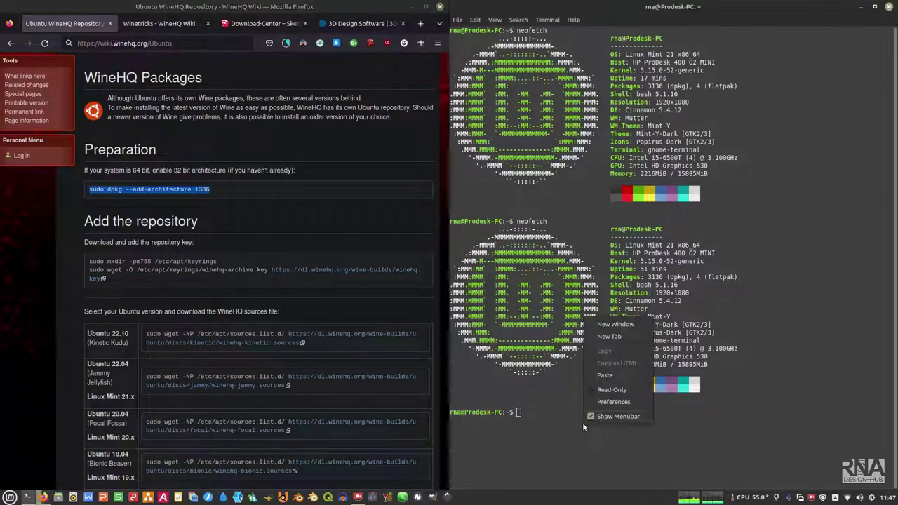
pyautogui.click(606, 378)
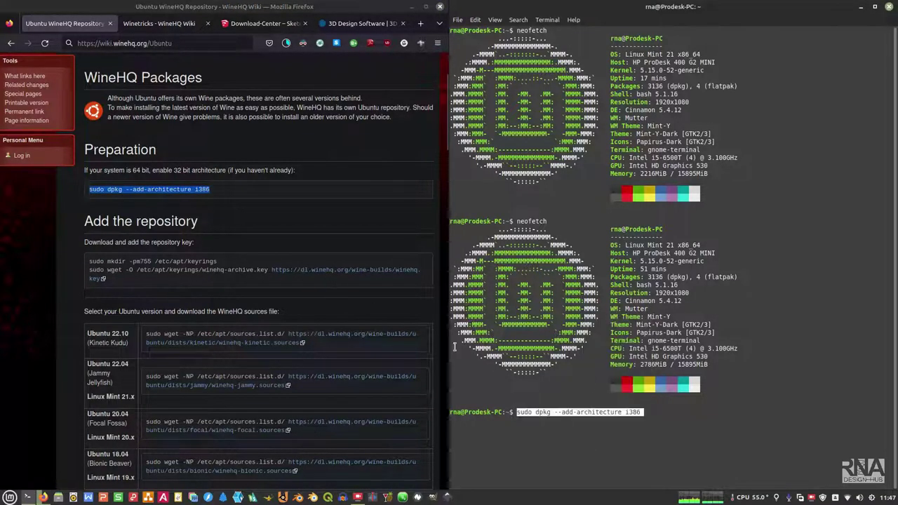
pyautogui.press('Return')
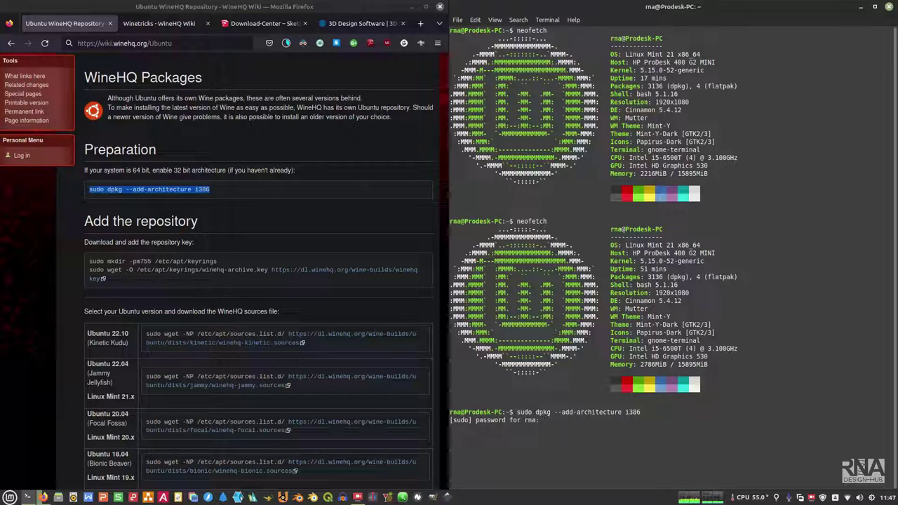
pyautogui.write('***')
pyautogui.press('Return')
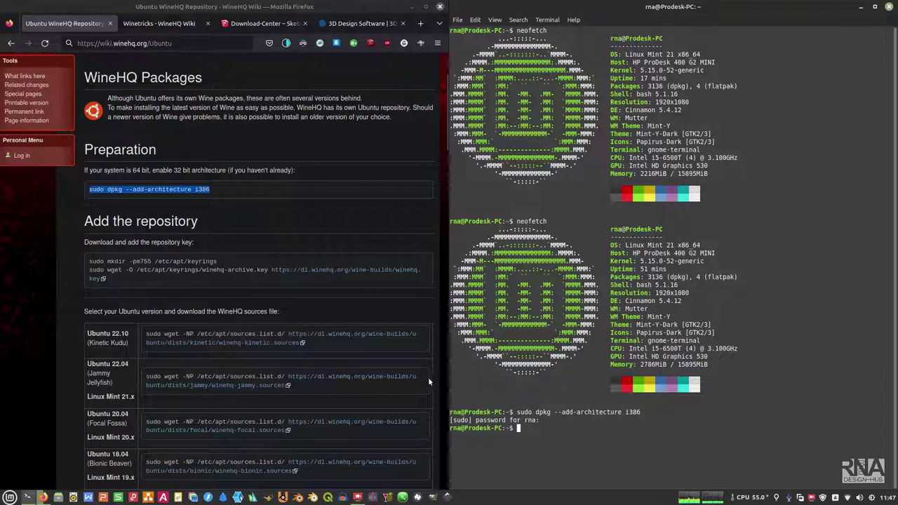
# Step: Run sudo apt update, then sudo apt upgrade, ending with 0 upgraded and 2 kept back
pyautogui.write('do ')
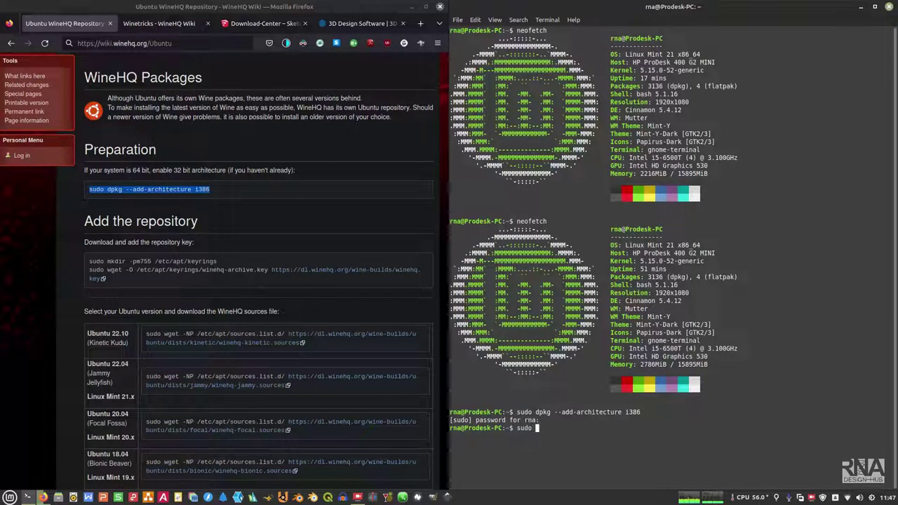
pyautogui.write('apt update')
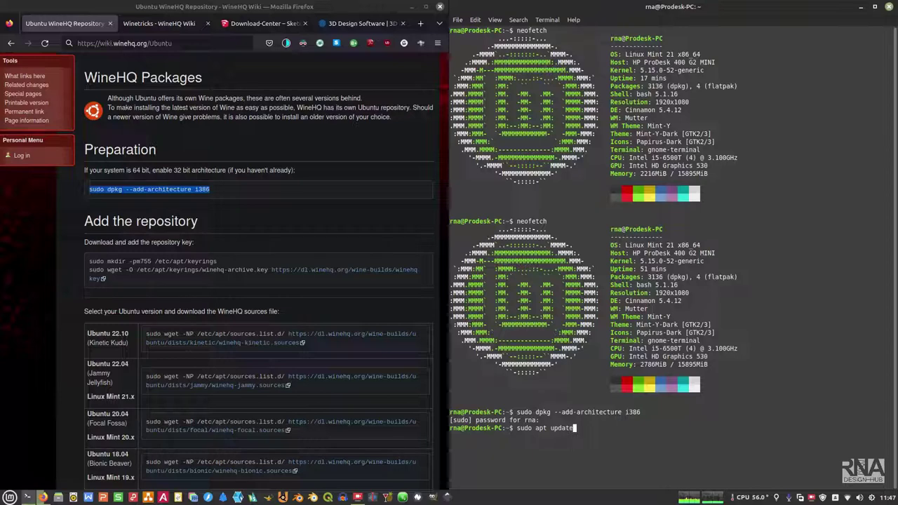
pyautogui.press('Return')
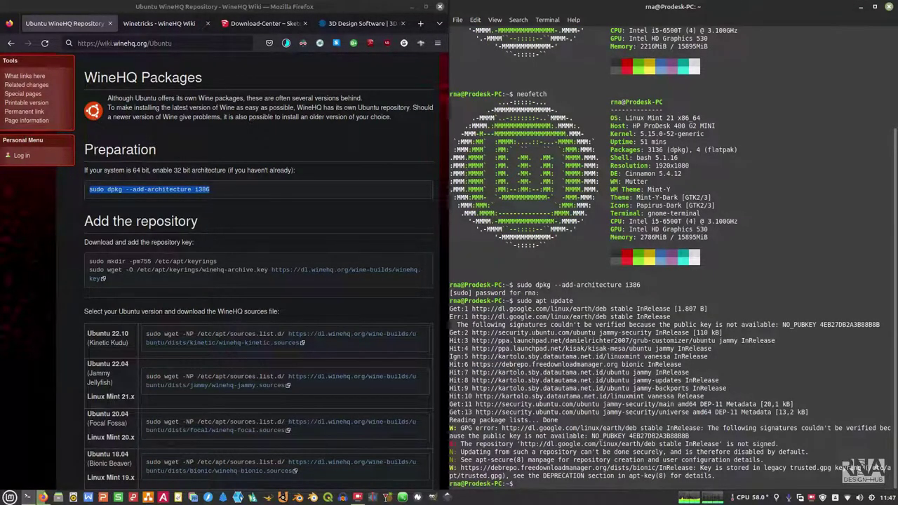
pyautogui.press('Up')
pyautogui.press('BackSpace')
pyautogui.press('BackSpace')
pyautogui.press('BackSpace')
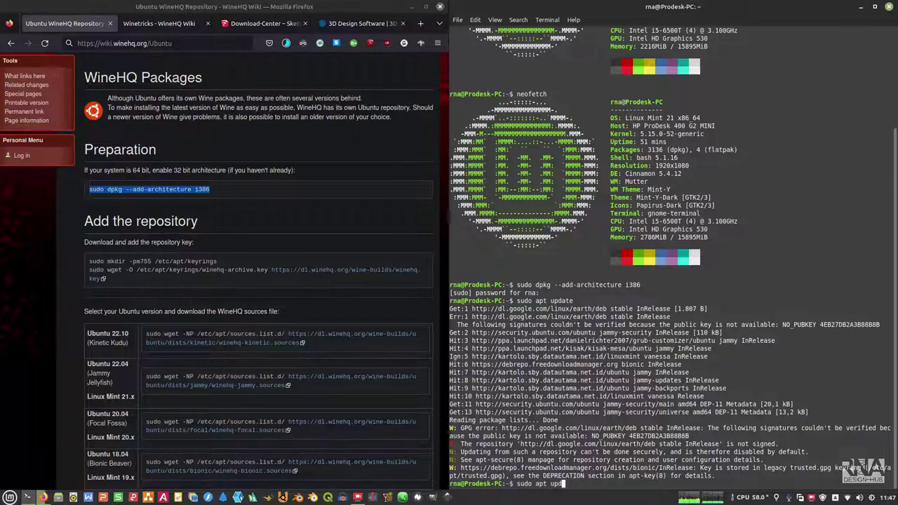
pyautogui.write('grade')
pyautogui.press('Return')
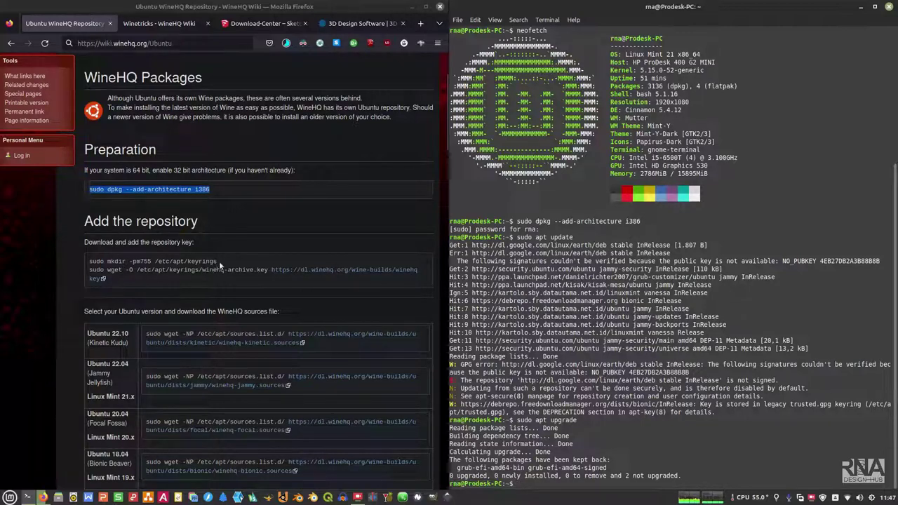
# Step: Create the /etc/apt/keyrings directory using the wiki's mkdir command
pyautogui.moveTo(217, 260); pyautogui.dragTo(89, 261)
pyautogui.rightClick(98, 263)
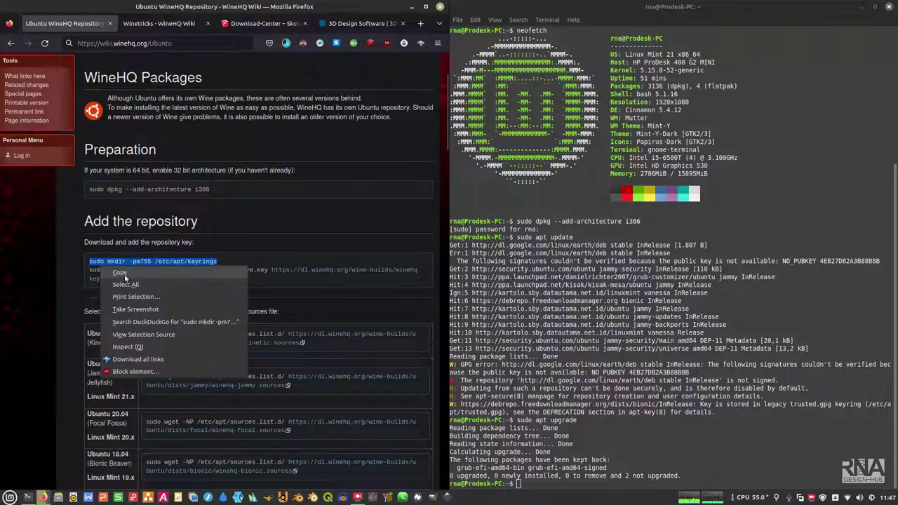
pyautogui.click(126, 274)
pyautogui.rightClick(750, 448)
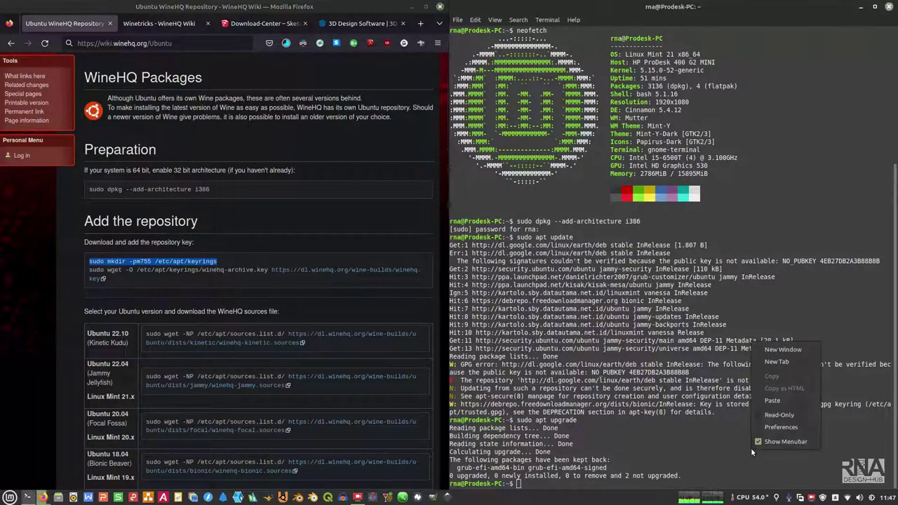
pyautogui.click(768, 403)
pyautogui.press('Return')
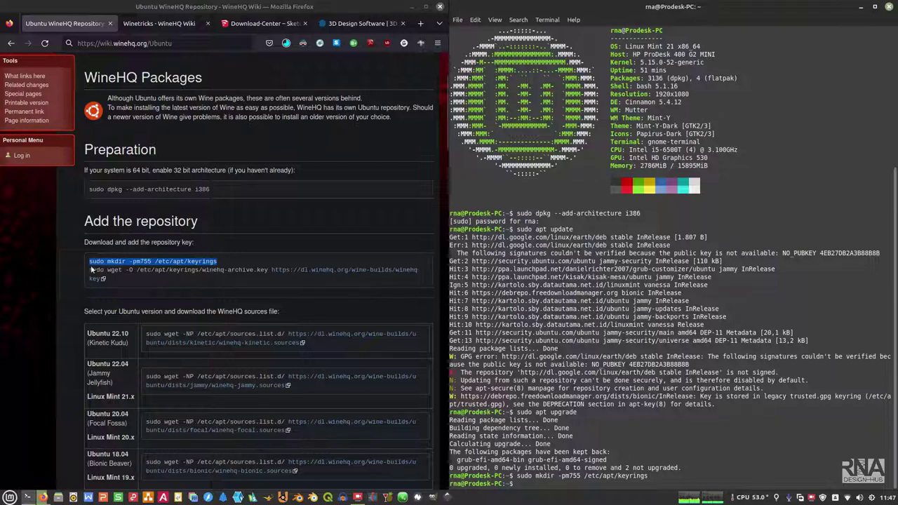
# Step: Download the WineHQ archive key into /etc/apt/keyrings as winehq-archive.key
pyautogui.moveTo(90, 270); pyautogui.dragTo(98, 285)
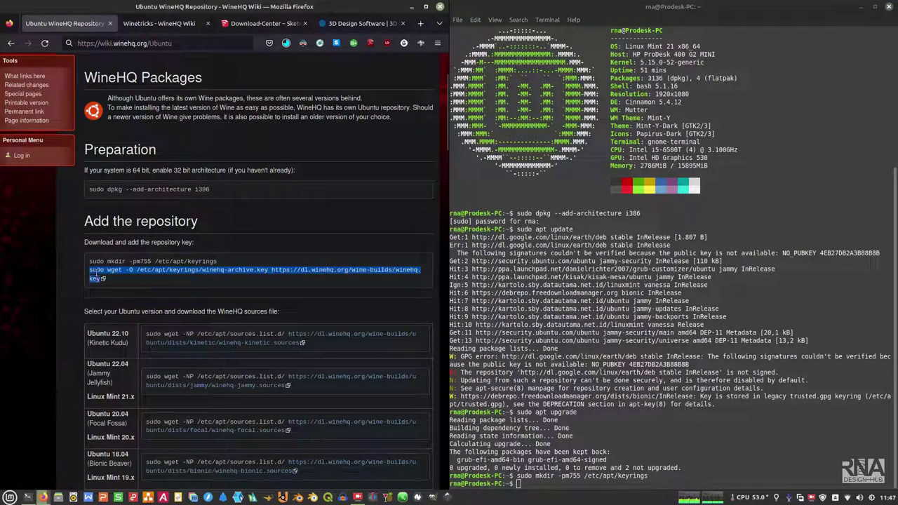
pyautogui.rightClick(93, 276)
pyautogui.click(112, 279)
pyautogui.rightClick(712, 480)
pyautogui.click(737, 429)
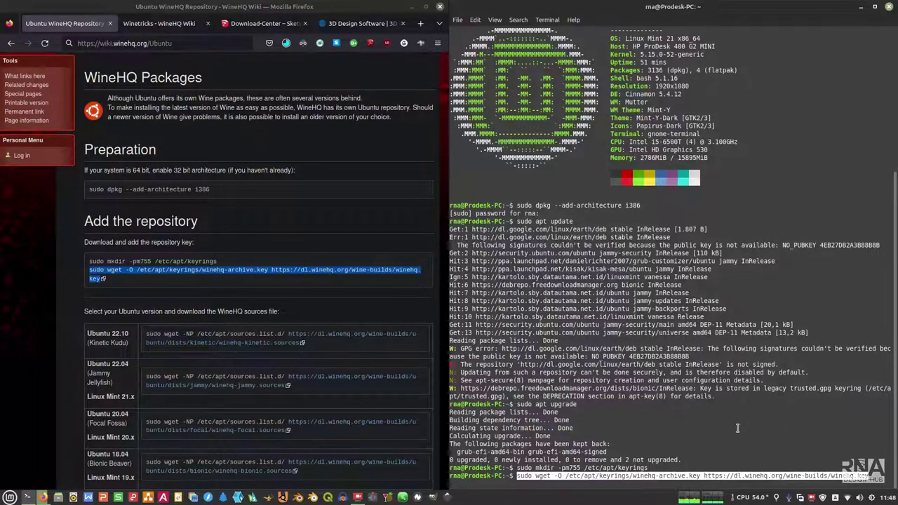
pyautogui.press('Return')
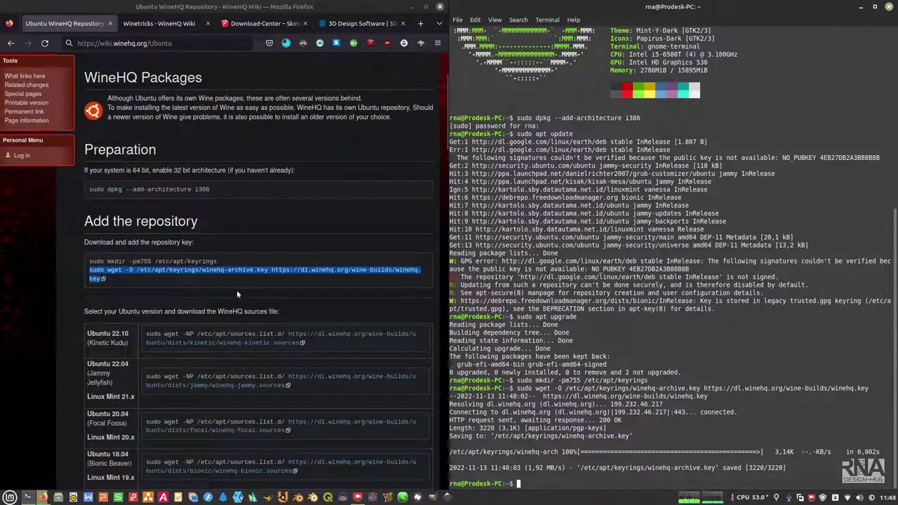
pyautogui.scroll(-2, 237, 290)
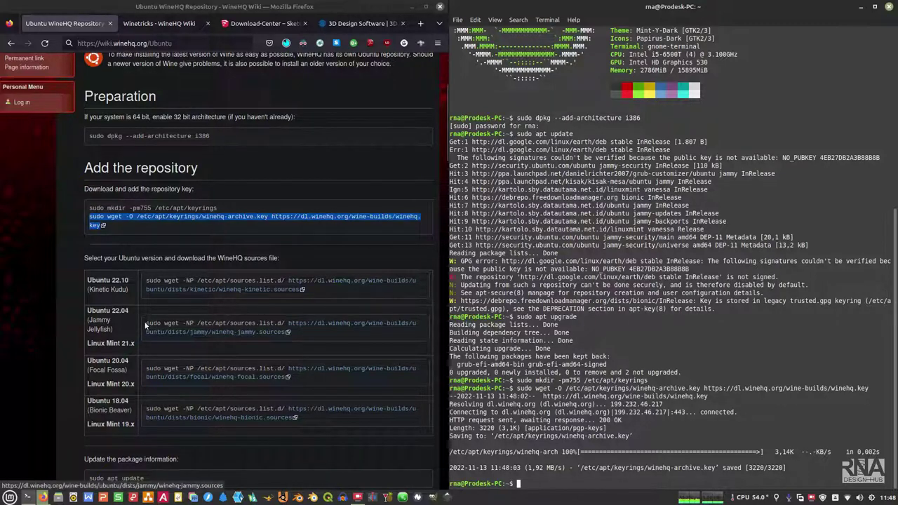
# Step: Add winehq-jammy.sources to /etc/apt/sources.list.d with the wiki's Ubuntu 22.04 wget command
pyautogui.moveTo(146, 324); pyautogui.dragTo(268, 341)
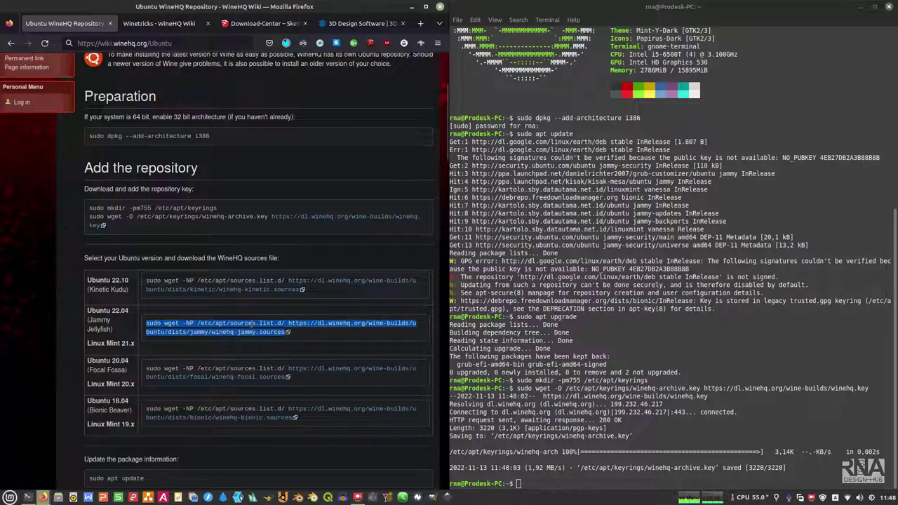
pyautogui.rightClick(255, 327)
pyautogui.click(272, 331)
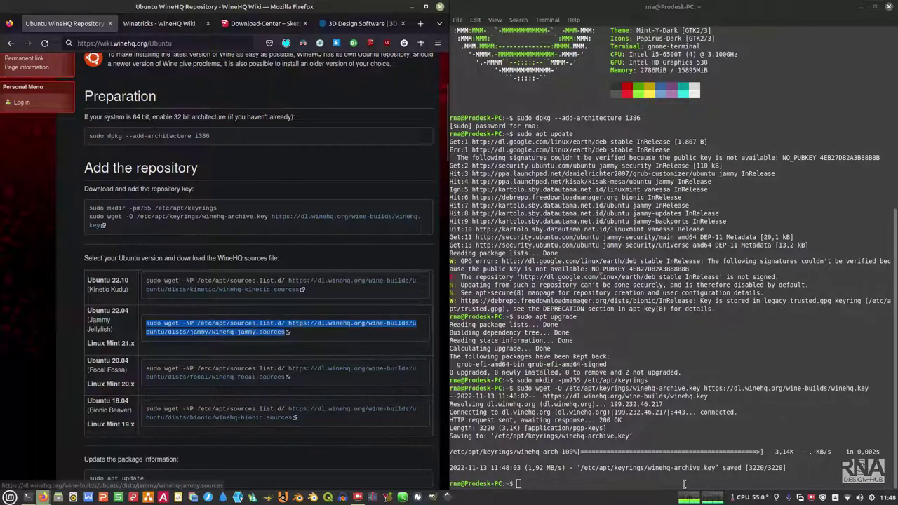
pyautogui.rightClick(674, 484)
pyautogui.click(697, 433)
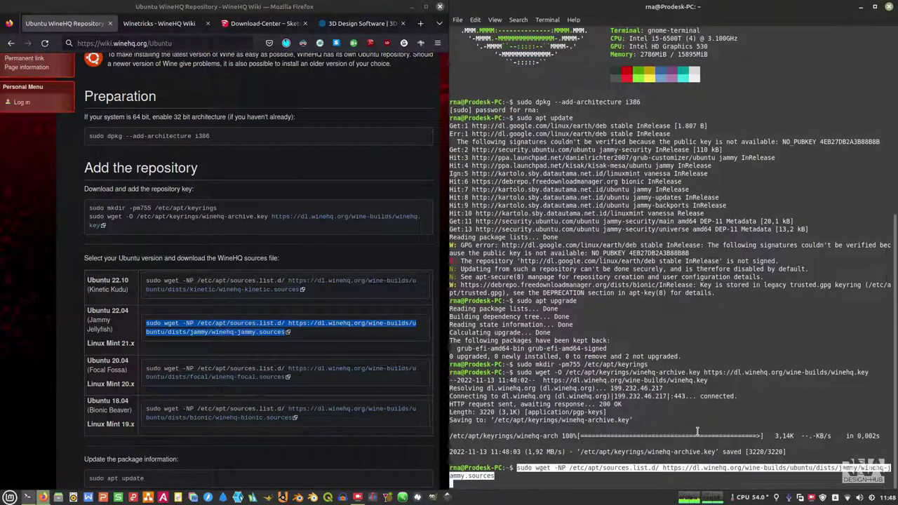
pyautogui.press('Return')
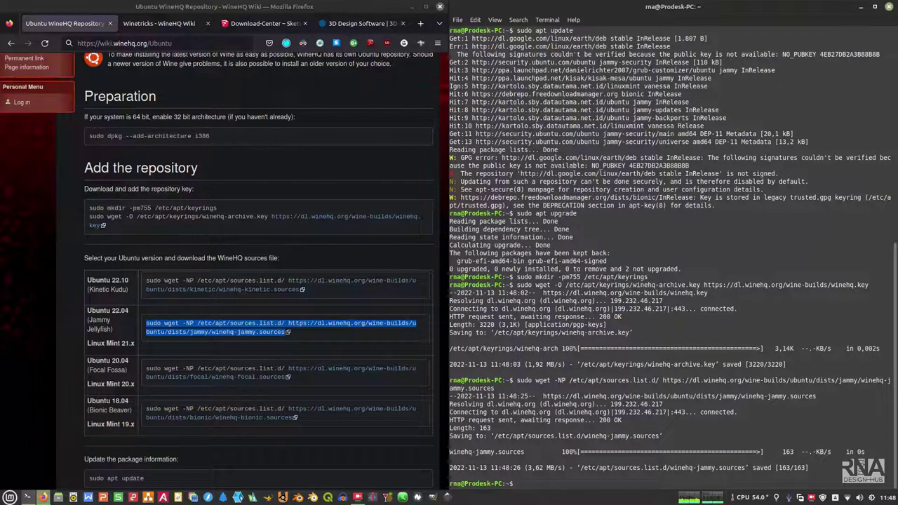
pyautogui.scroll(-5, 254, 281)
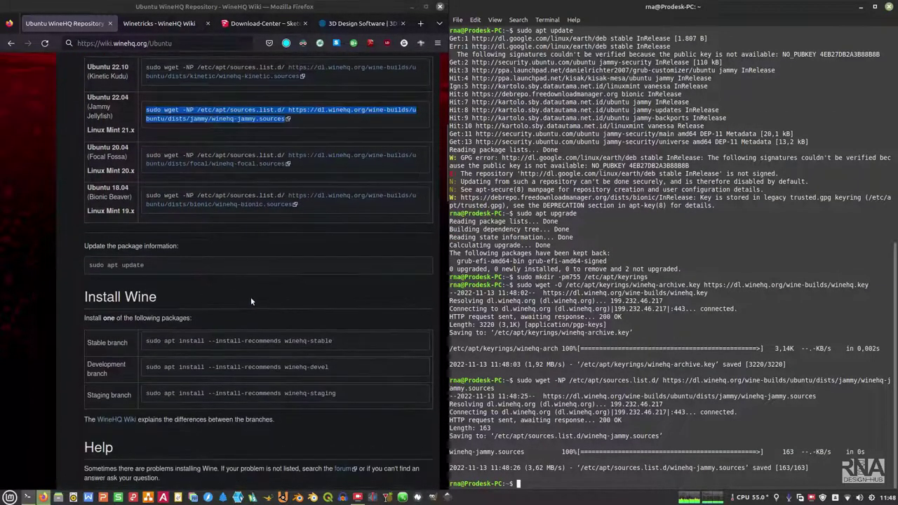
# Step: Refresh package lists with sudo apt update to fetch the WineHQ jammy repository
pyautogui.moveTo(146, 263); pyautogui.dragTo(86, 265)
pyautogui.rightClick(101, 268)
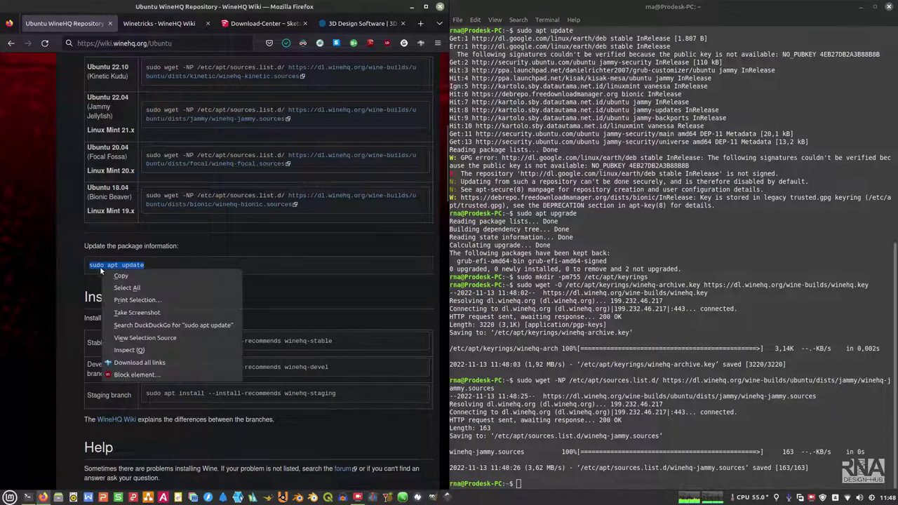
pyautogui.click(129, 280)
pyautogui.rightClick(612, 375)
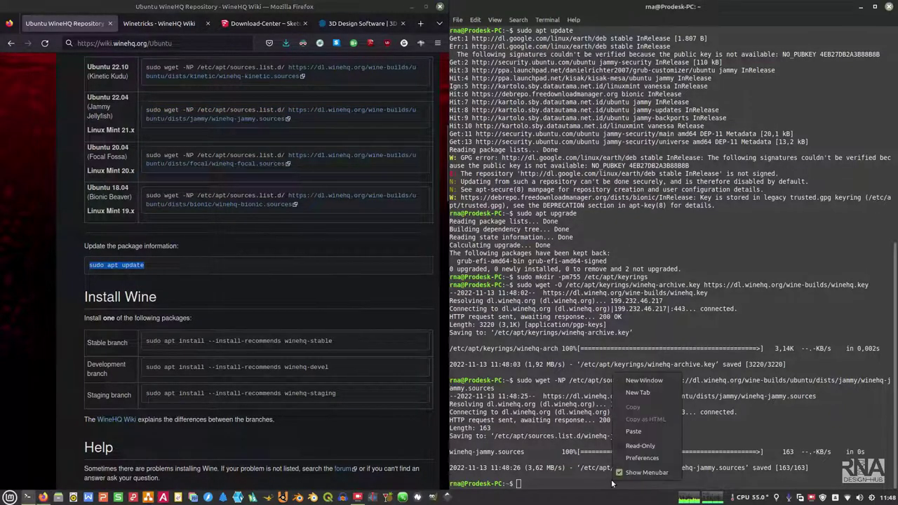
pyautogui.click(633, 431)
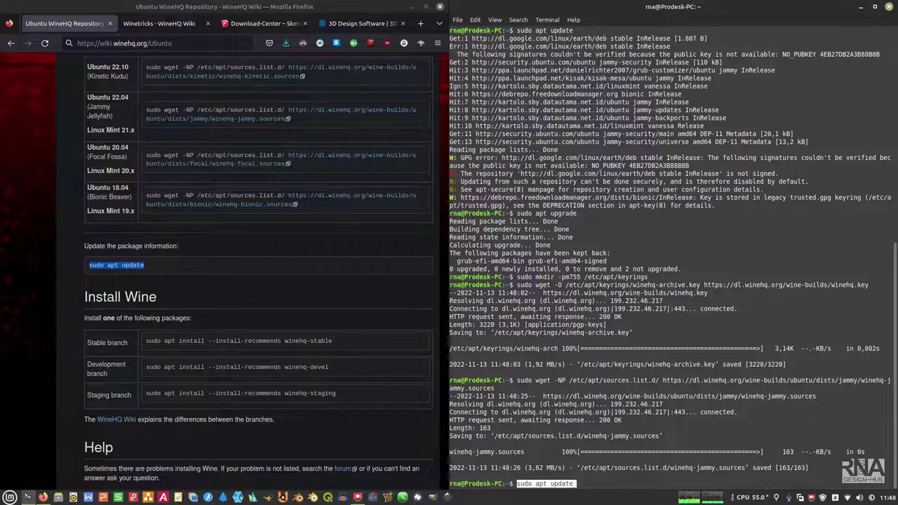
pyautogui.press('Return')
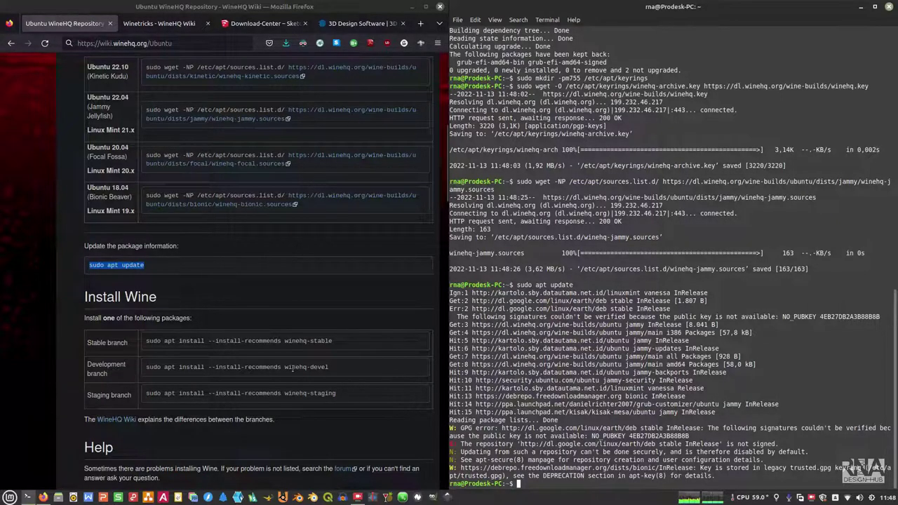
# Step: Scroll to the wiki's Install Wine commands, selecting the staging line and then clearing it
pyautogui.scroll(-2, 239, 316)
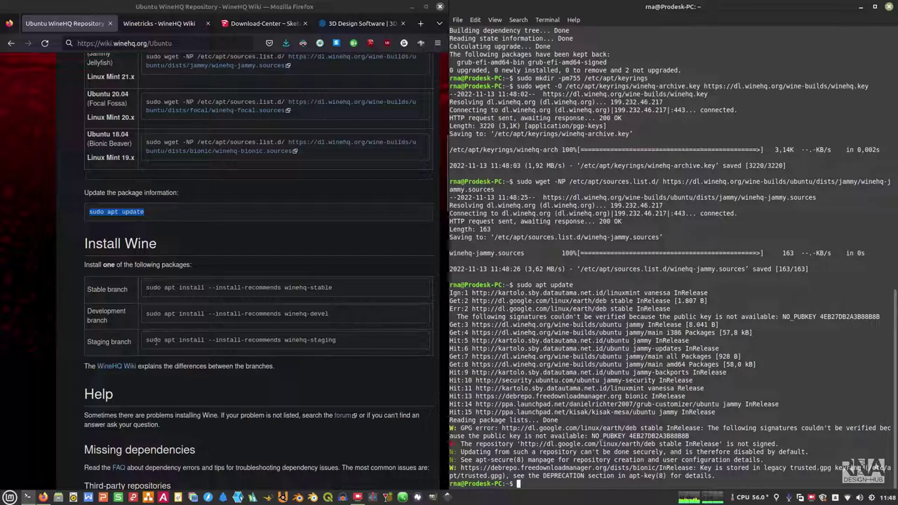
pyautogui.moveTo(336, 340); pyautogui.dragTo(141, 343)
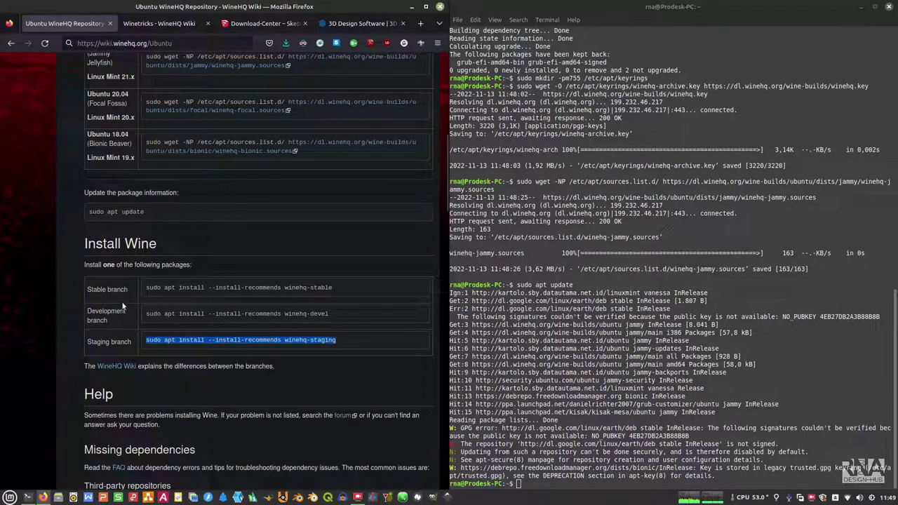
pyautogui.click(343, 315)
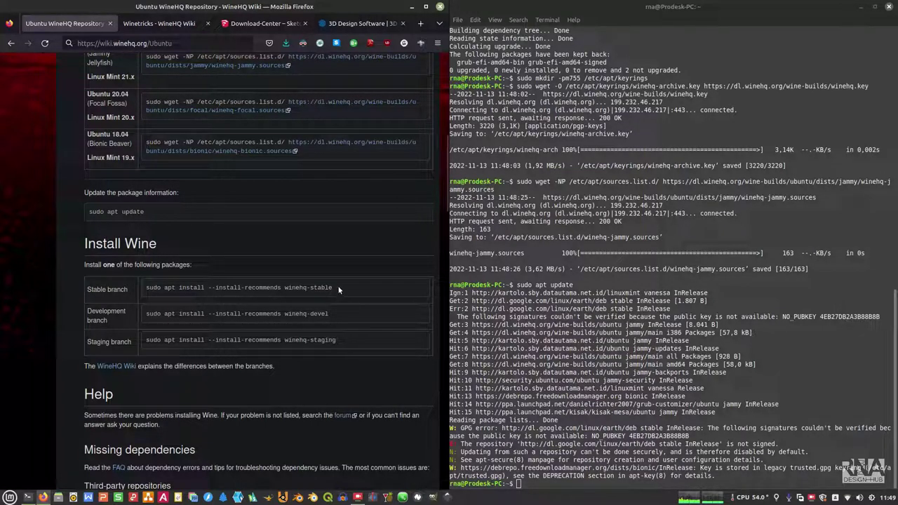
# Step: Run 'sudo apt install --install-recommends winehq-stable' and answer y to install Wine 7.0.1
pyautogui.moveTo(338, 289); pyautogui.dragTo(138, 290)
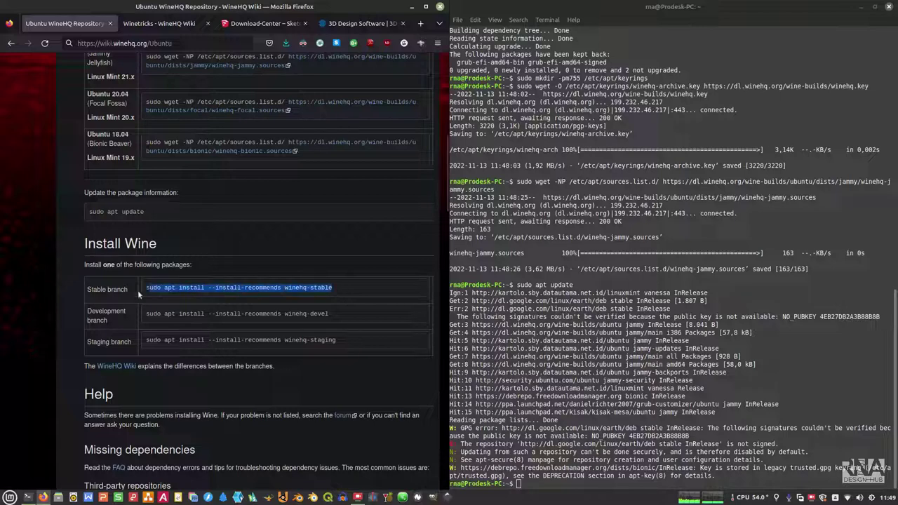
pyautogui.rightClick(186, 290)
pyautogui.click(202, 300)
pyautogui.rightClick(529, 483)
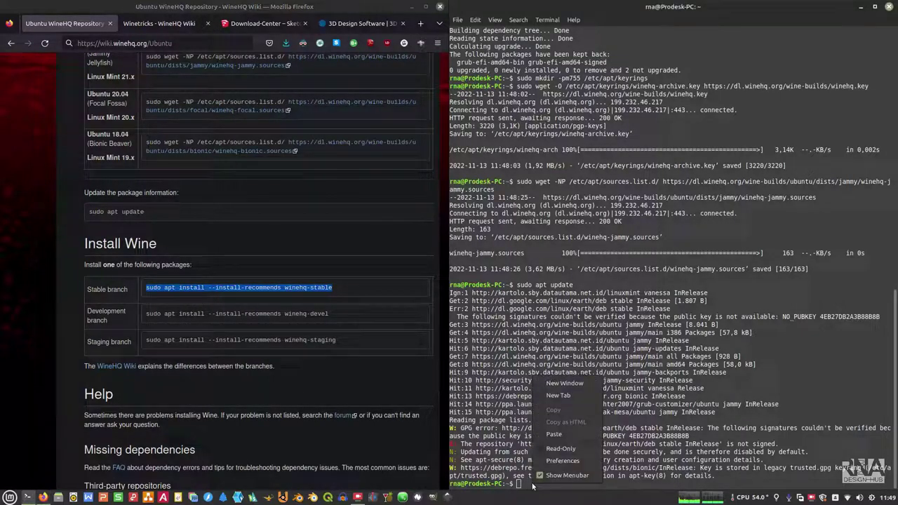
pyautogui.click(559, 434)
pyautogui.press('Return')
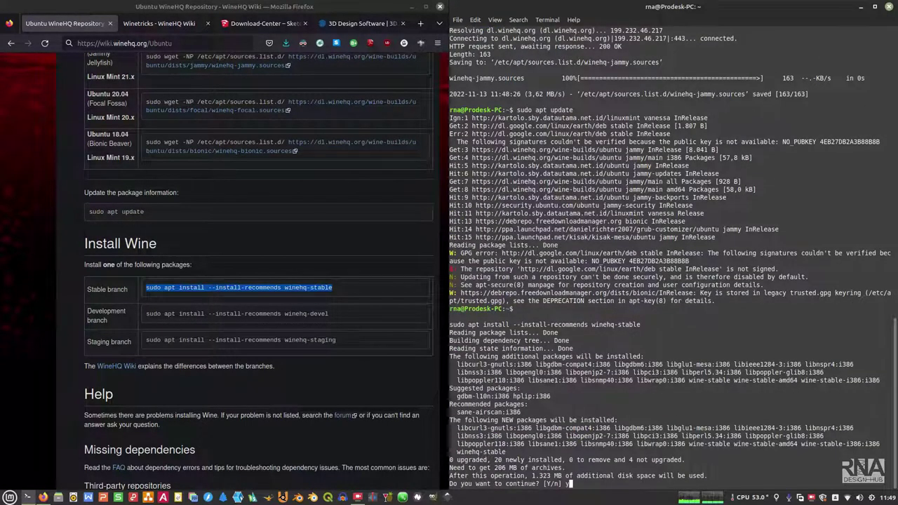
pyautogui.write('y')
pyautogui.press('Return')
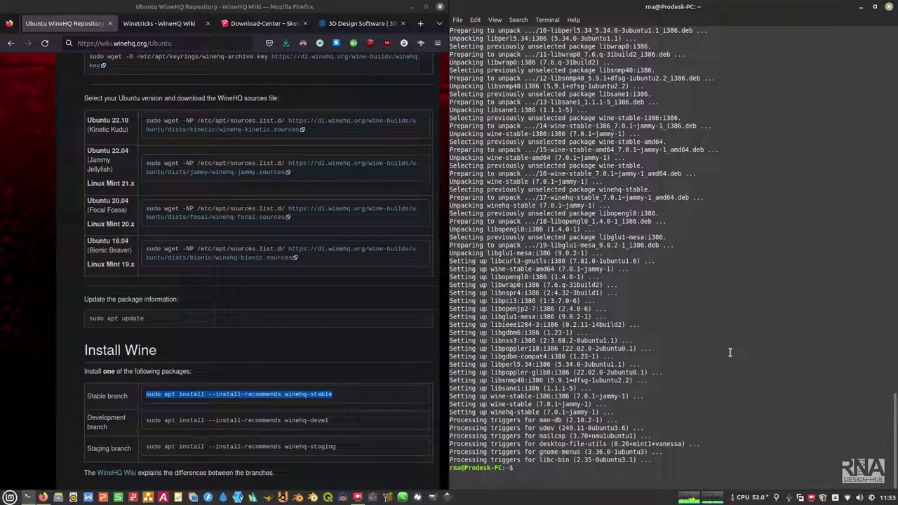
# Step: Confirm wine --version reports wine-7.0.1, then launch winecfg
pyautogui.write('wine --vers')
pyautogui.press('BackSpace')
pyautogui.write('rsion')
pyautogui.press('Return')
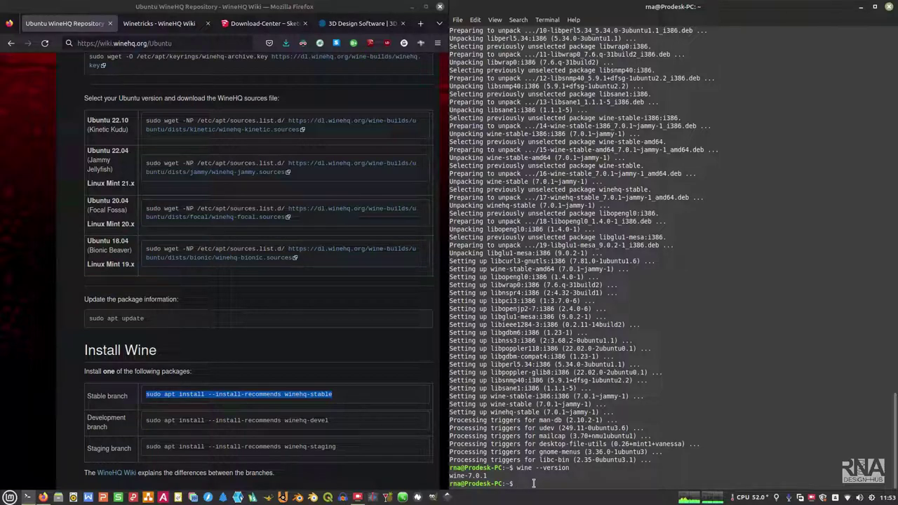
pyautogui.write('winecfg')
pyautogui.press('Return')
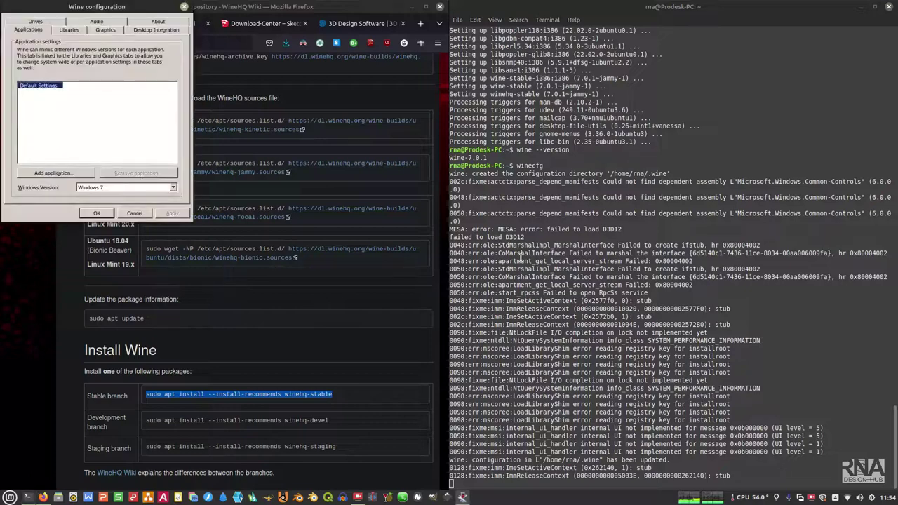
# Step: Review the Windows Version list and the Libraries, Graphics and About tabs, then close with OK
pyautogui.click(104, 188)
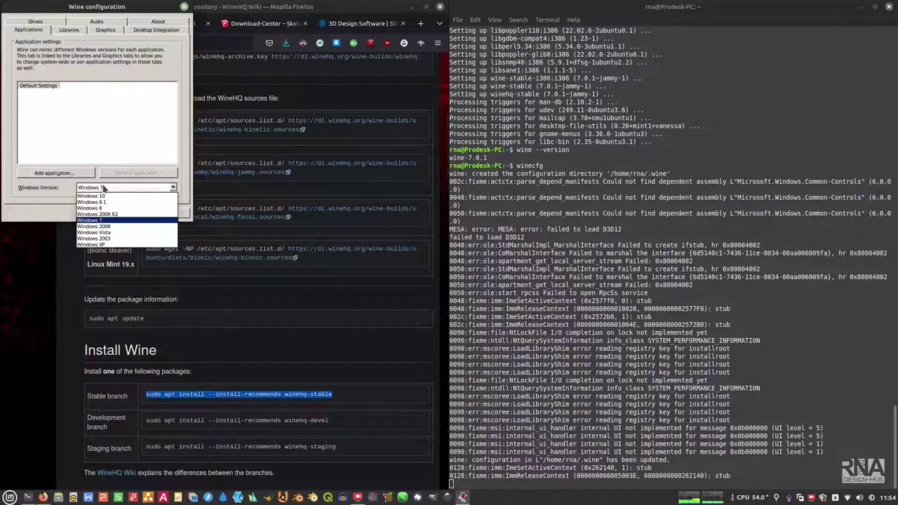
pyautogui.click(104, 188)
pyautogui.click(68, 30)
pyautogui.click(107, 31)
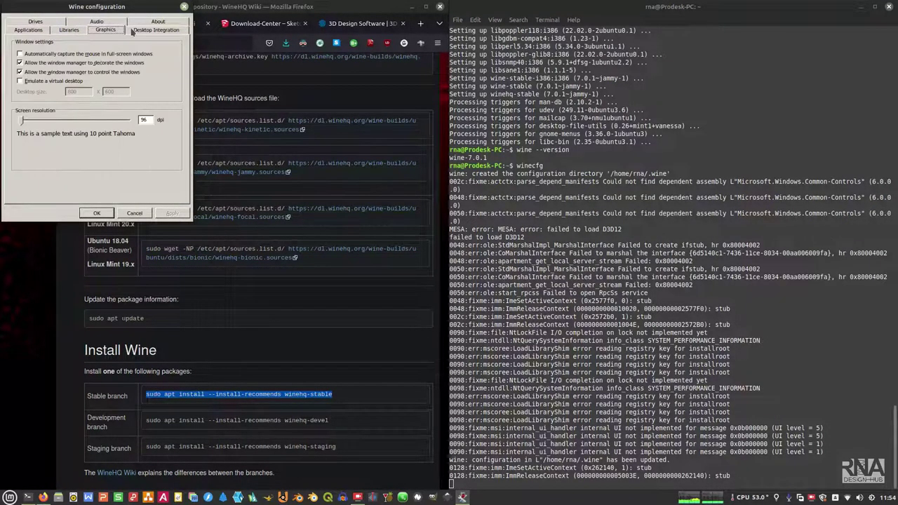
pyautogui.click(158, 21)
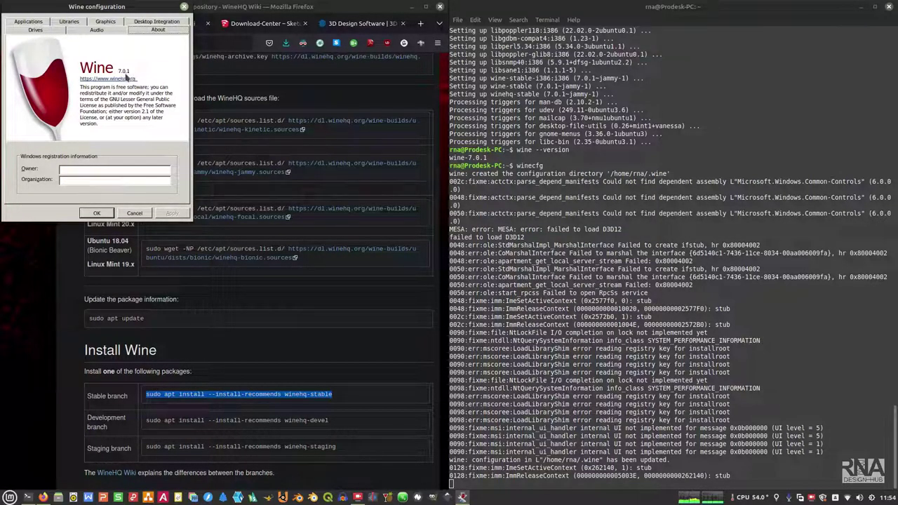
pyautogui.click(184, 7)
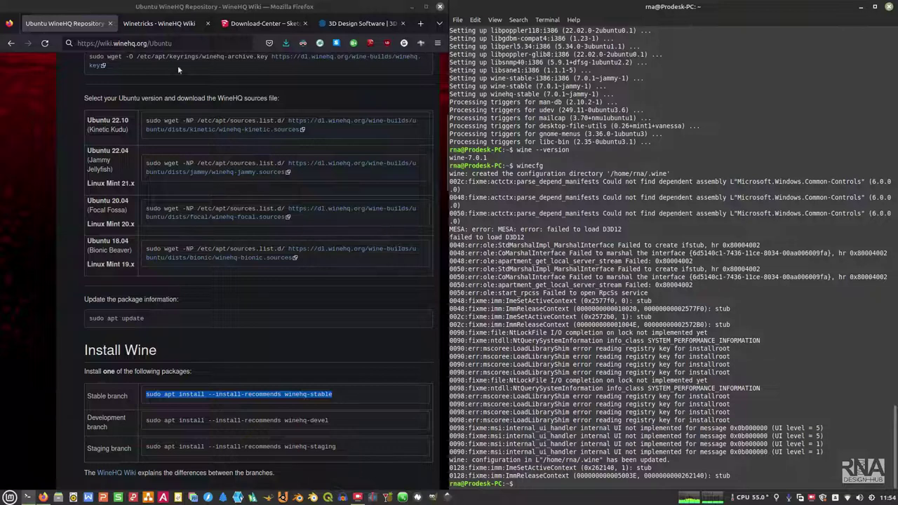
# Step: Switch to the Winetricks WineHQ Wiki tab and scroll to the Getting winetricks commands
pyautogui.click(156, 24)
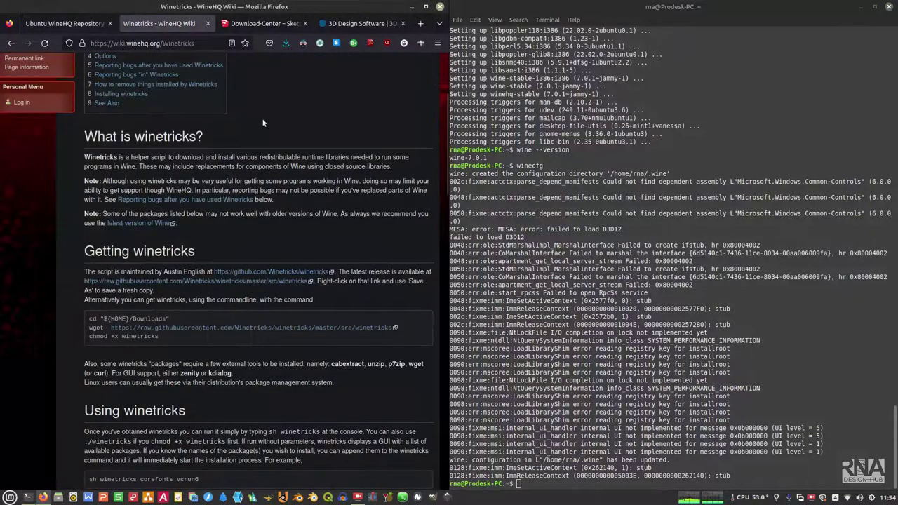
pyautogui.scroll(3, 303, 144)
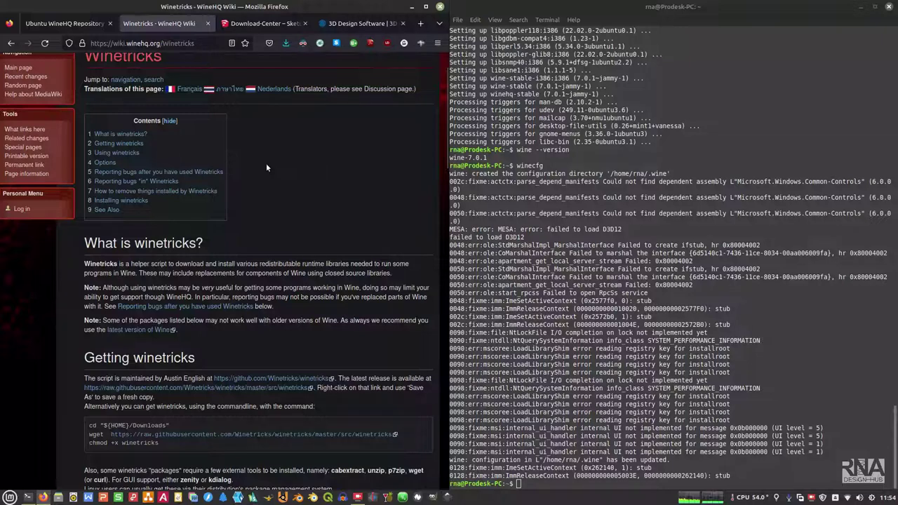
pyautogui.scroll(1, 221, 128)
pyautogui.scroll(-2, 239, 152)
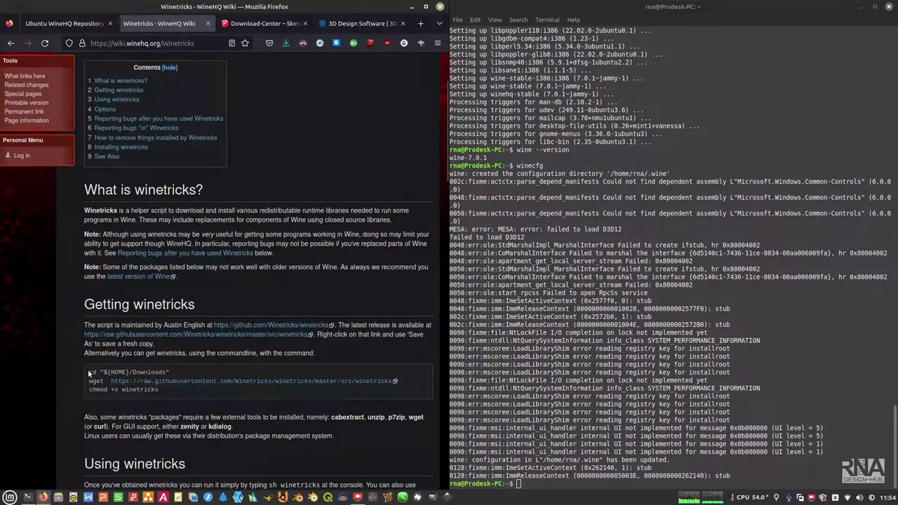
# Step: Copy the cd "${HOME}/Downloads" line from the wiki and run it in the terminal
pyautogui.moveTo(90, 373); pyautogui.dragTo(182, 377)
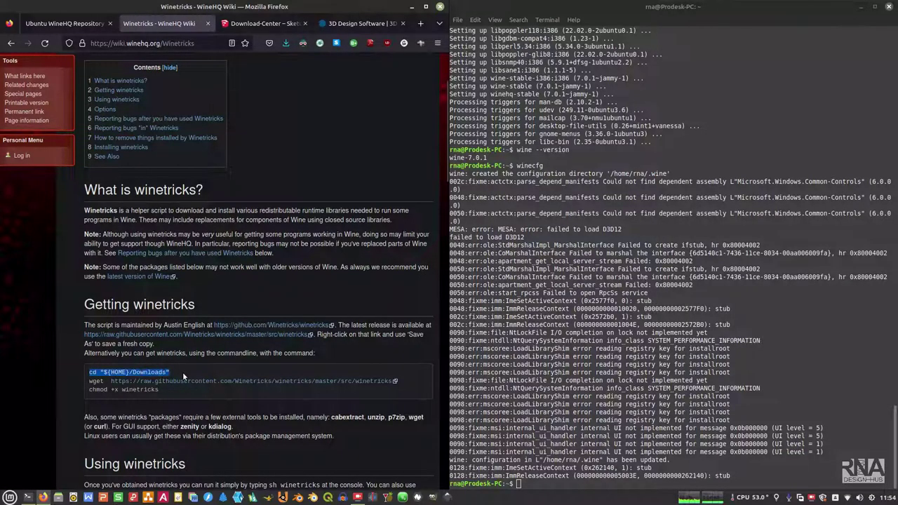
pyautogui.rightClick(132, 372)
pyautogui.click(149, 383)
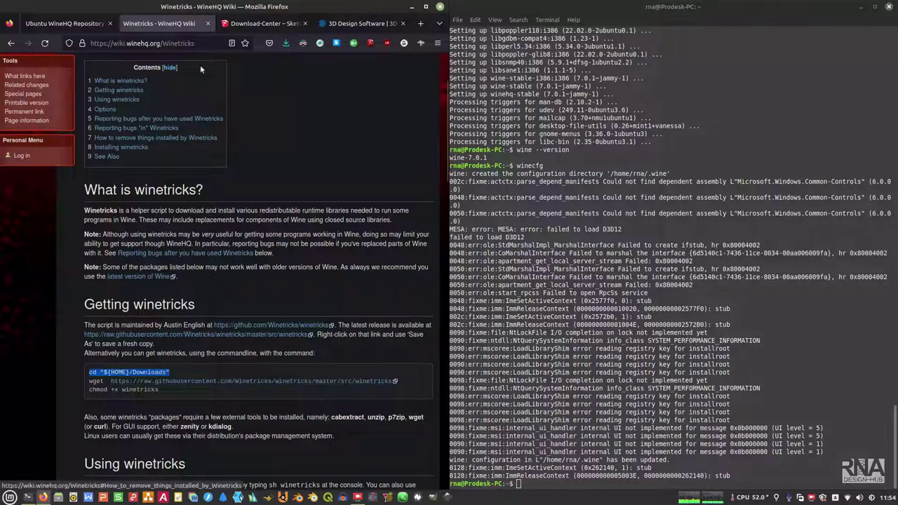
pyautogui.rightClick(584, 484)
pyautogui.click(601, 434)
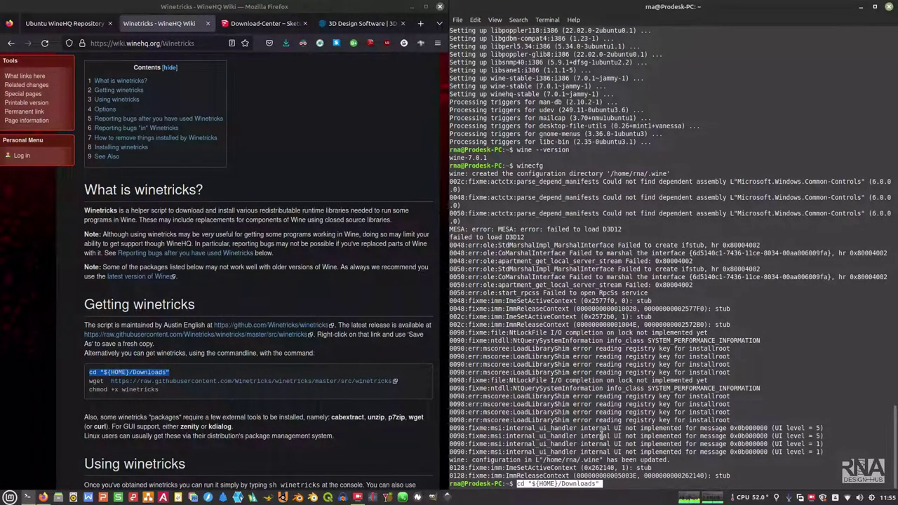
pyautogui.press('Return')
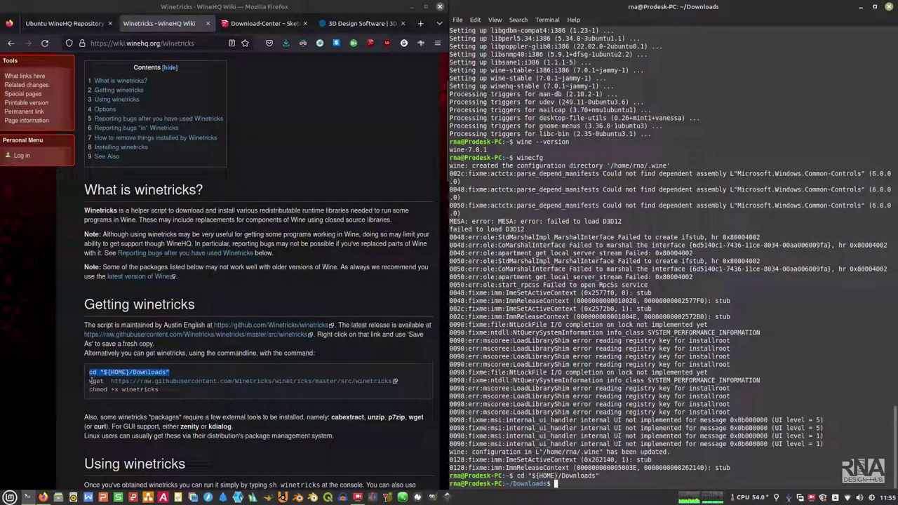
# Step: Copy the wget line from the wiki and run it to download the winetricks script
pyautogui.moveTo(90, 380); pyautogui.dragTo(392, 380)
pyautogui.rightClick(380, 382)
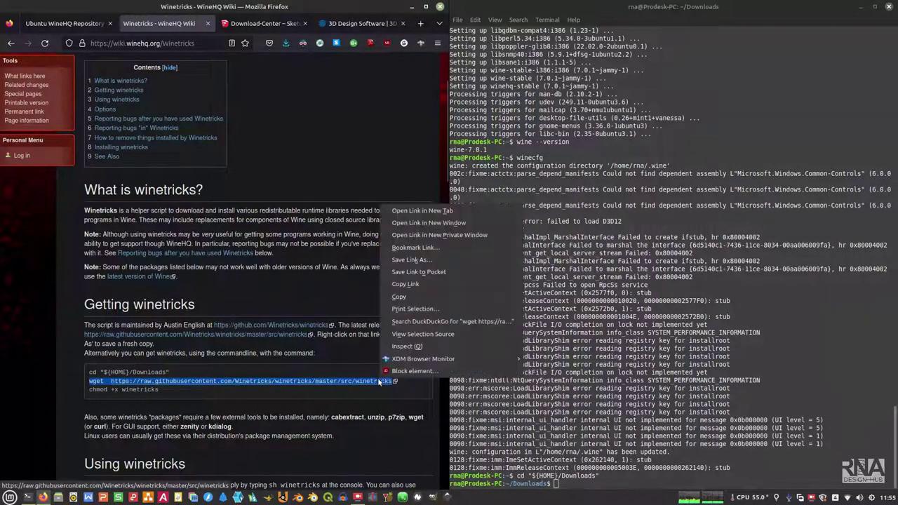
pyautogui.click(400, 298)
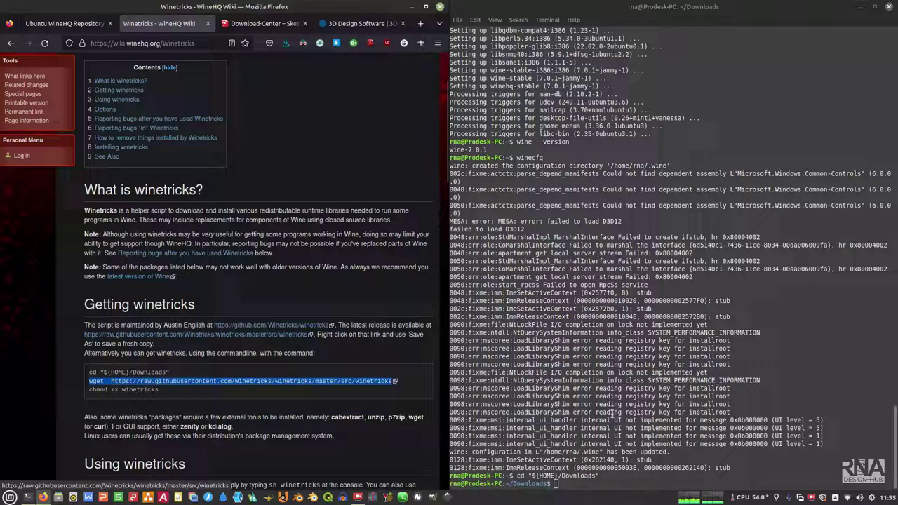
pyautogui.rightClick(635, 483)
pyautogui.click(651, 435)
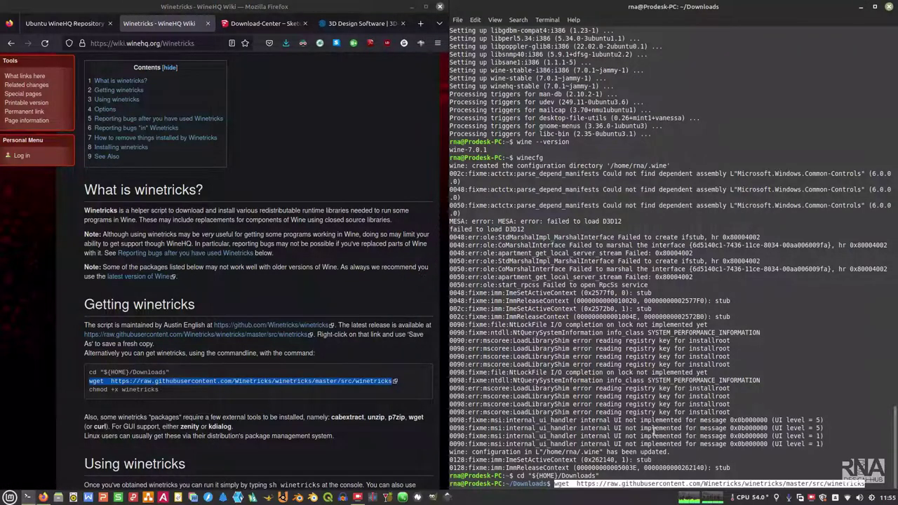
pyautogui.press('Return')
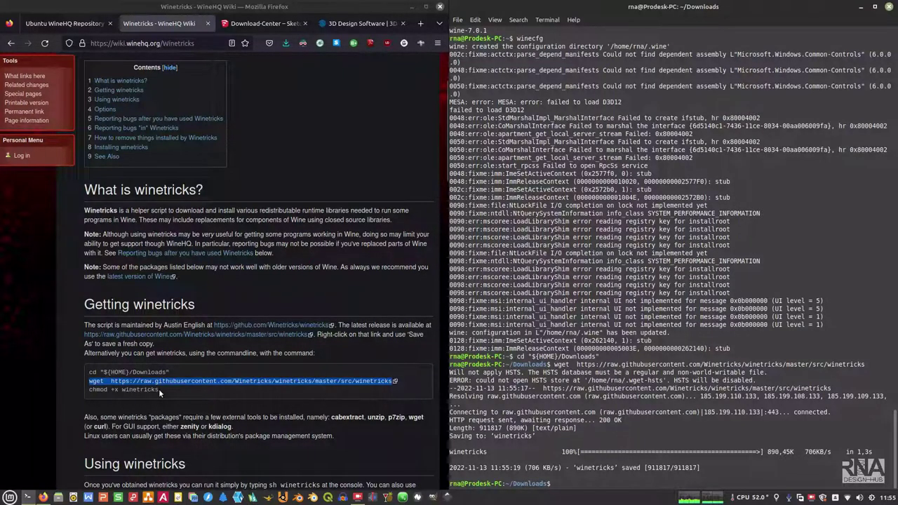
# Step: Copy and run chmod +x winetricks to make the script executable
pyautogui.moveTo(158, 388); pyautogui.dragTo(87, 392)
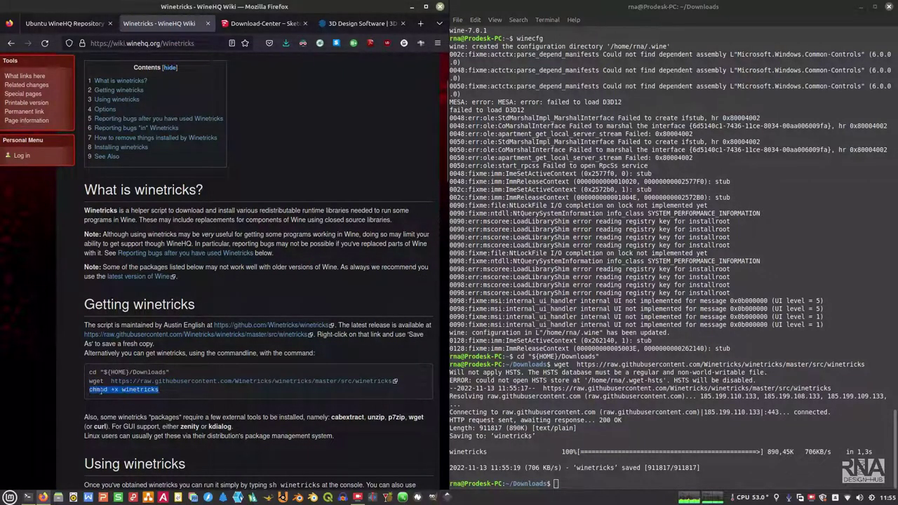
pyautogui.rightClick(102, 390)
pyautogui.click(134, 280)
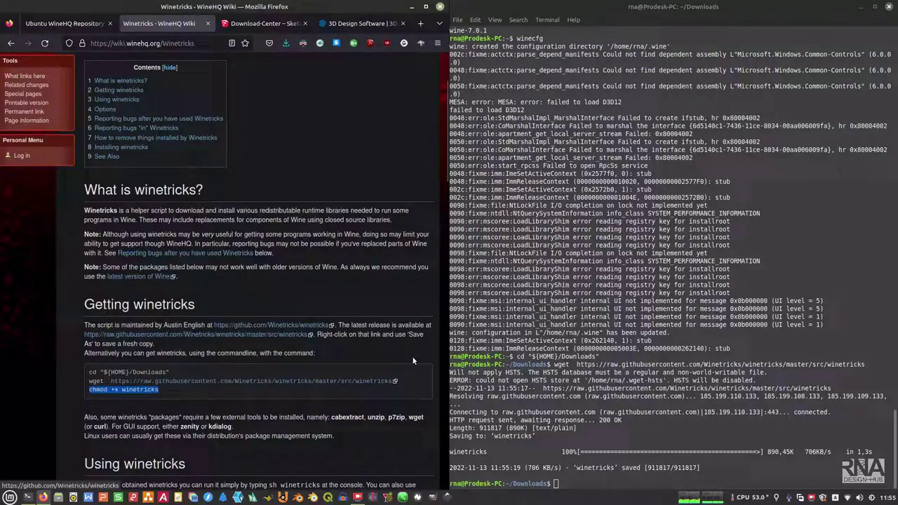
pyautogui.rightClick(574, 482)
pyautogui.click(597, 432)
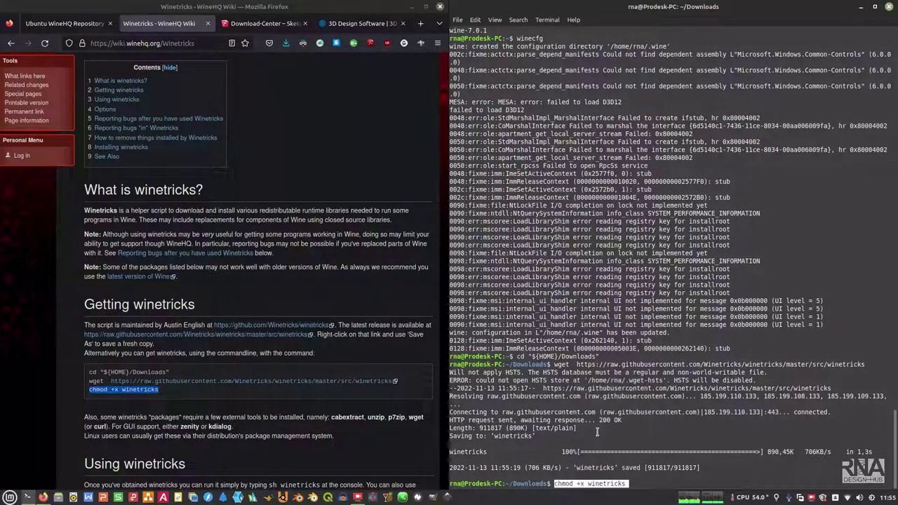
pyautogui.press('Return')
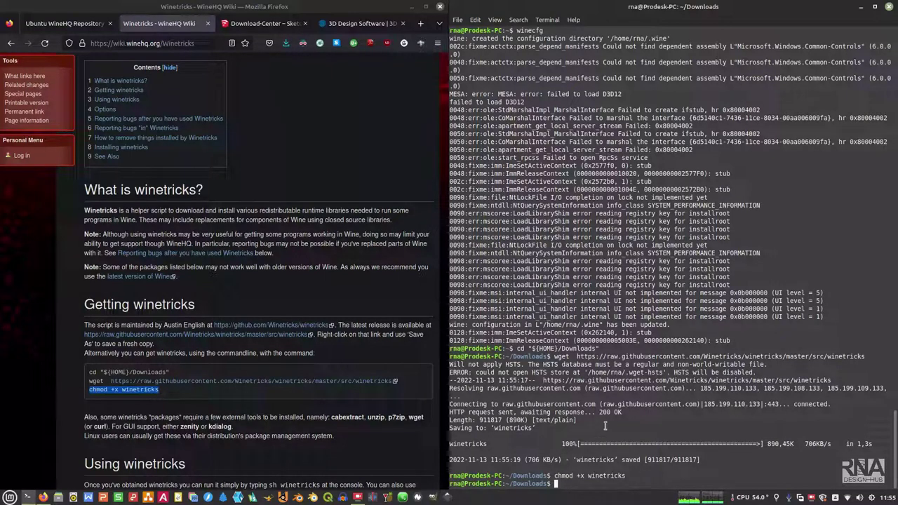
pyautogui.scroll(-3, 300, 425)
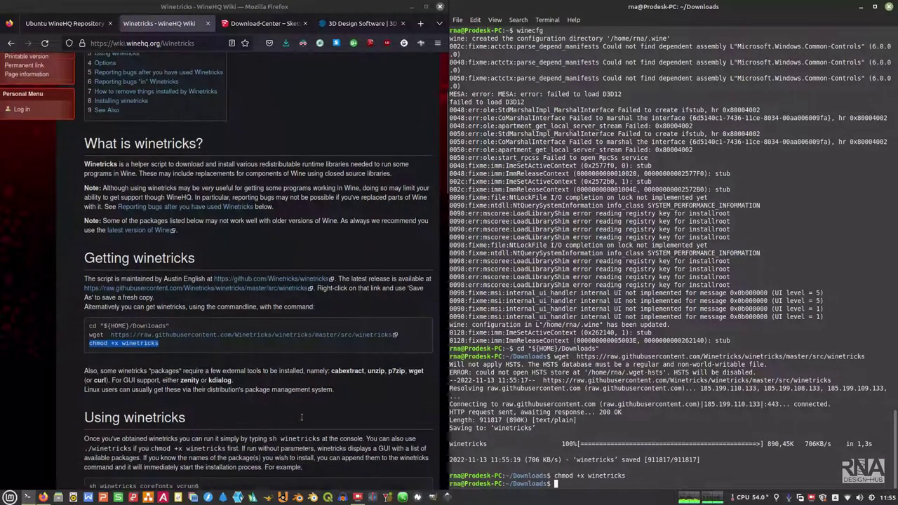
pyautogui.scroll(-2, 302, 420)
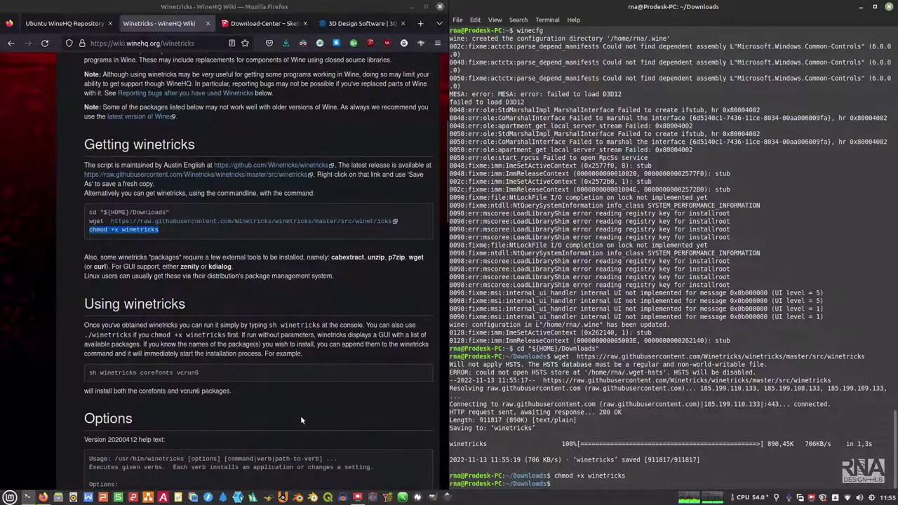
pyautogui.scroll(-2, 301, 419)
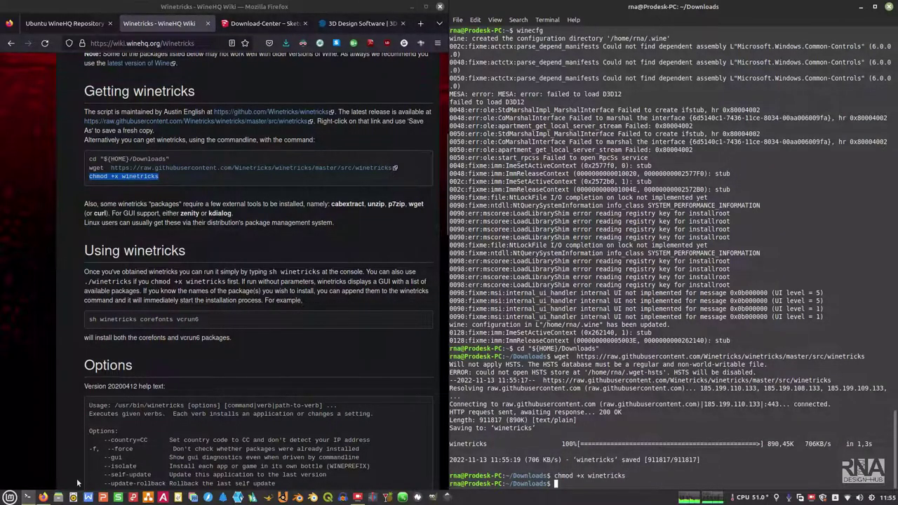
# Step: Open Nemo's Downloads folder on the right half of the screen and copy the winetricks file
pyautogui.click(58, 497)
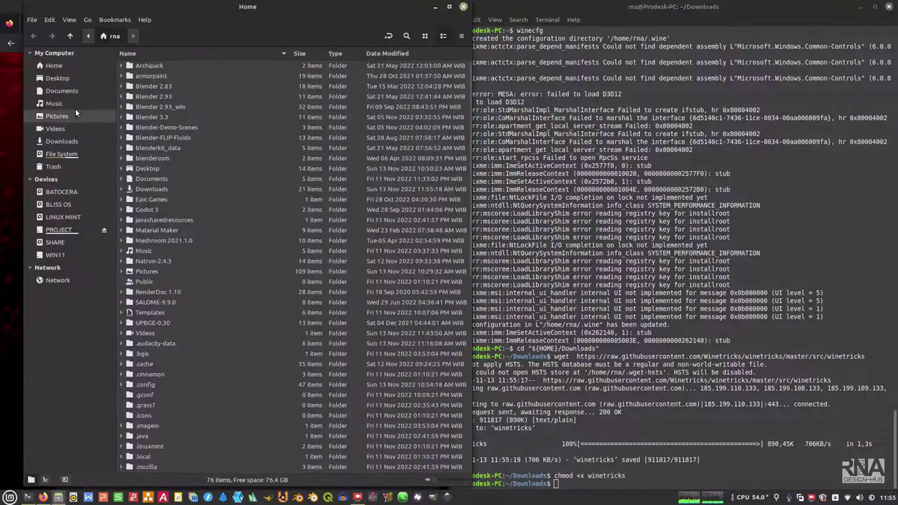
pyautogui.click(62, 141)
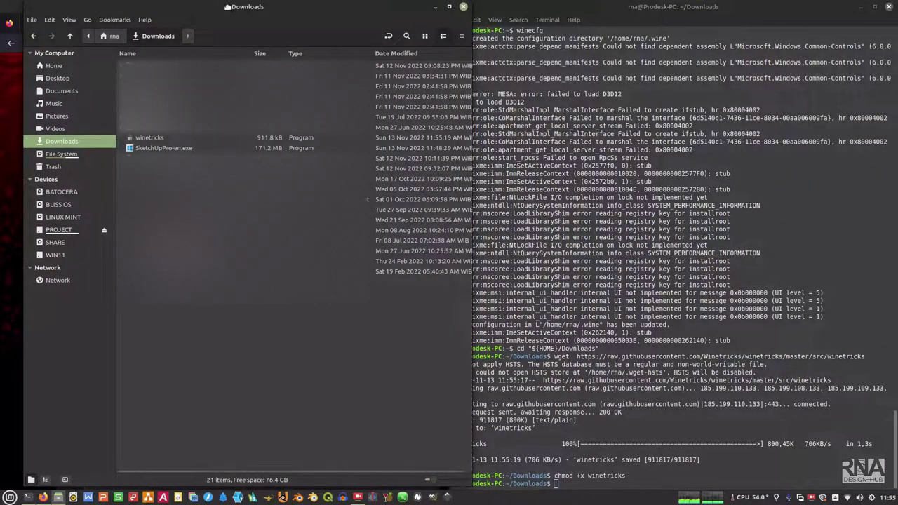
pyautogui.moveTo(229, 8); pyautogui.dragTo(885, 127)
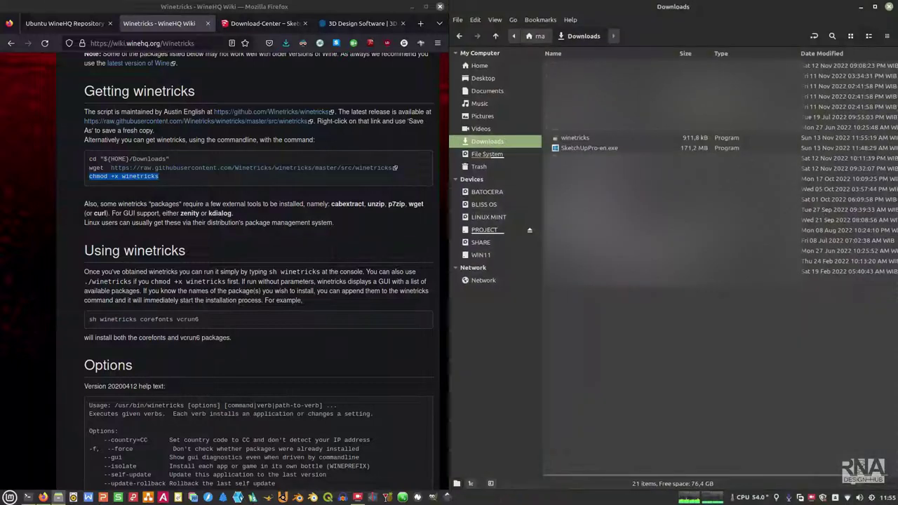
pyautogui.click(578, 138)
pyautogui.rightClick(578, 138)
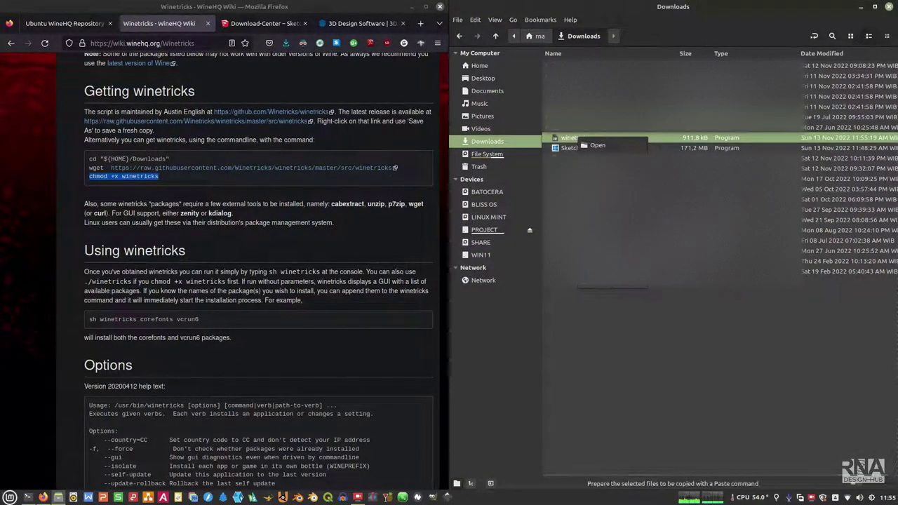
pyautogui.click(603, 184)
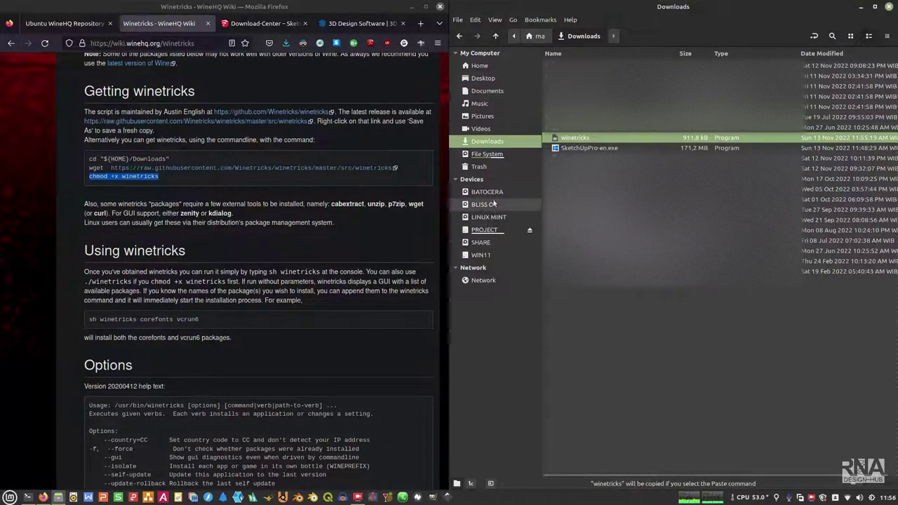
# Step: Go to /usr/bin and reopen it as root, entering the administrator password
pyautogui.click(491, 155)
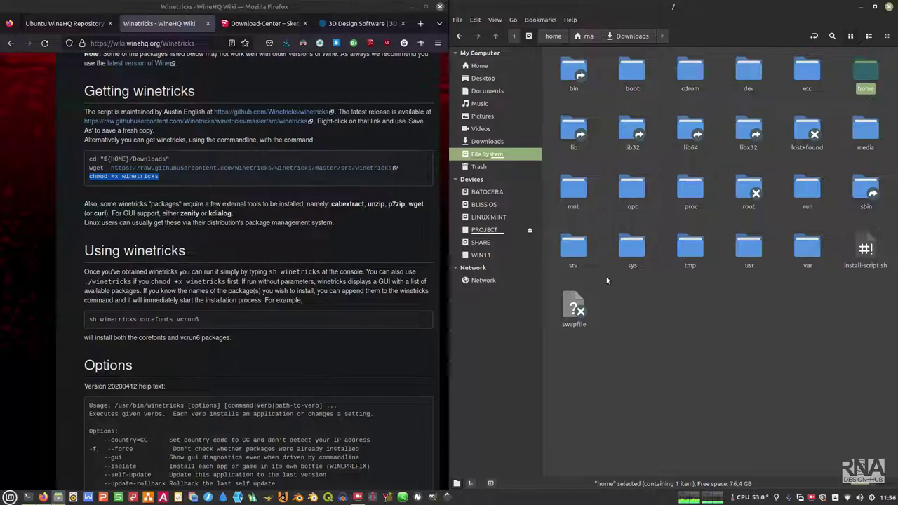
pyautogui.doubleClick(748, 251)
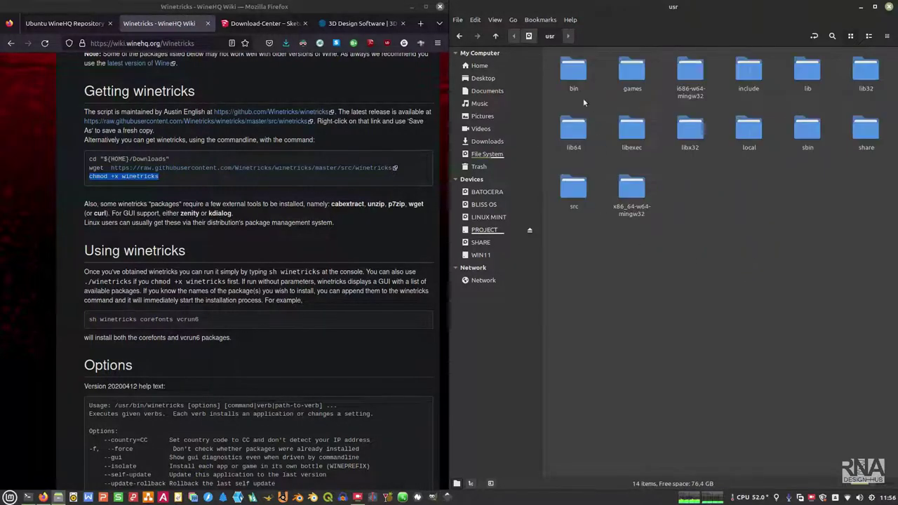
pyautogui.click(570, 78)
pyautogui.doubleClick(570, 76)
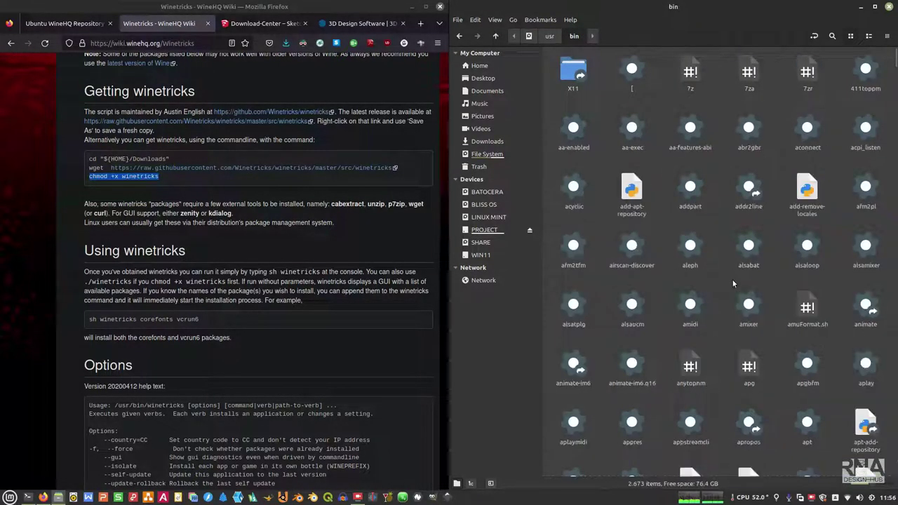
pyautogui.rightClick(665, 230)
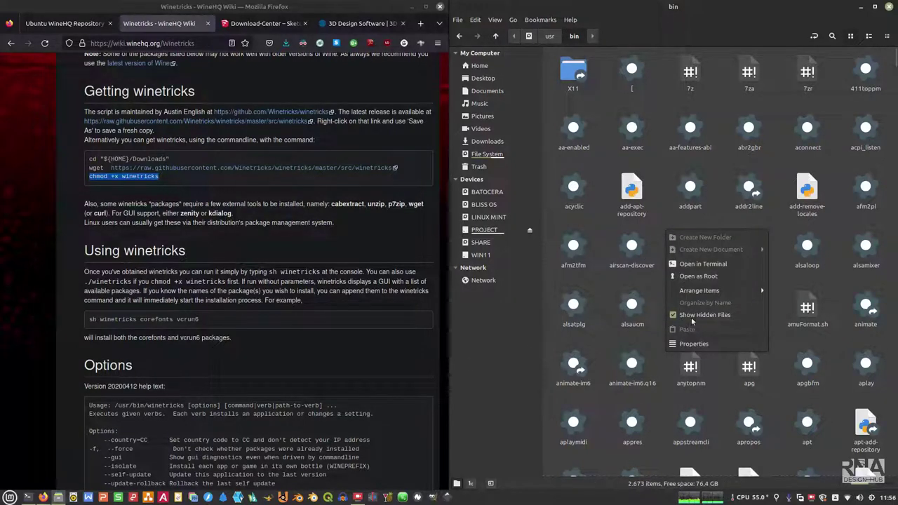
pyautogui.click(699, 277)
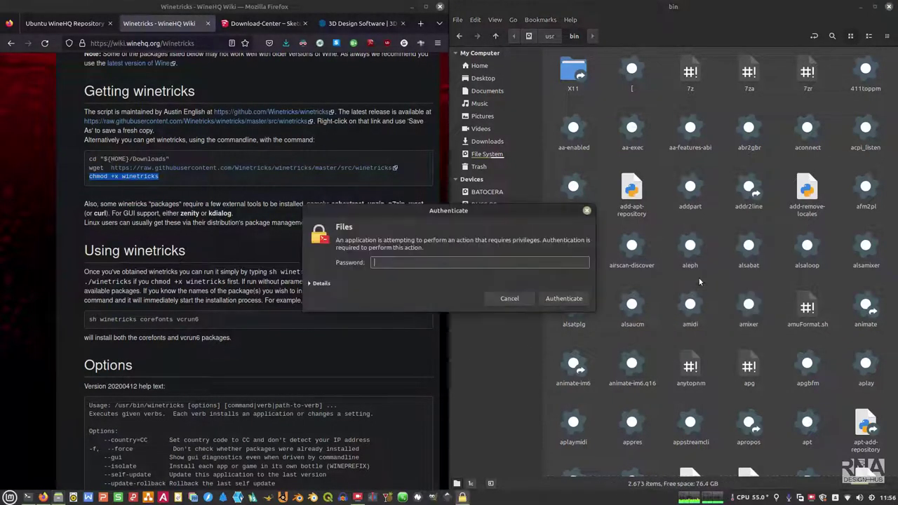
pyautogui.write('****')
pyautogui.click(561, 298)
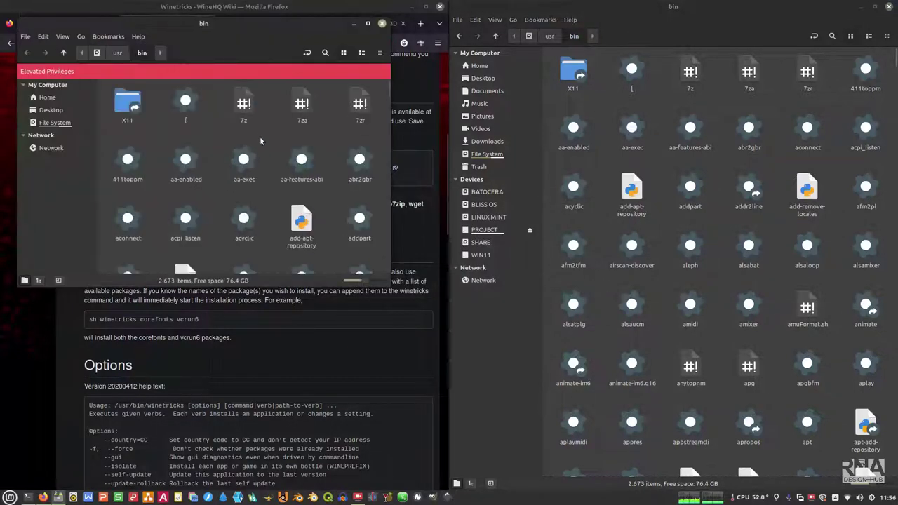
# Step: Paste winetricks into /usr/bin and close both file manager windows
pyautogui.rightClick(268, 132)
pyautogui.click(301, 218)
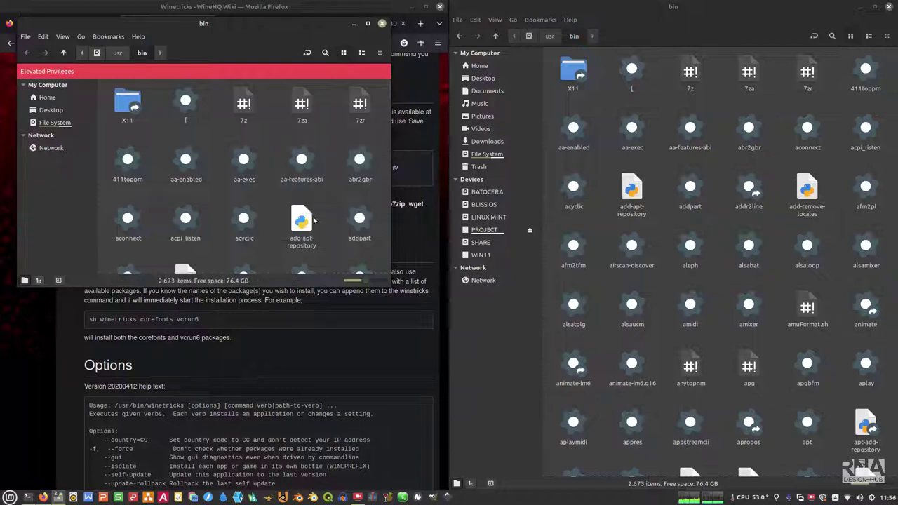
pyautogui.click(382, 23)
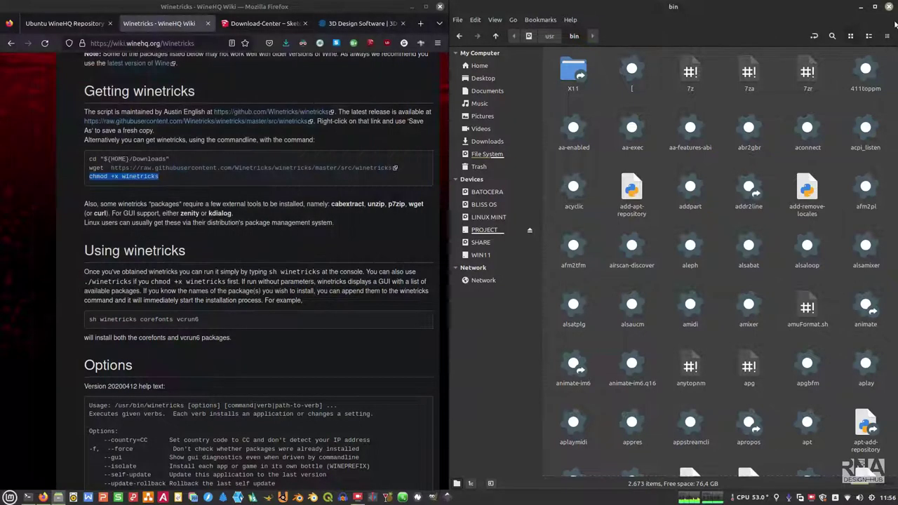
pyautogui.click(889, 7)
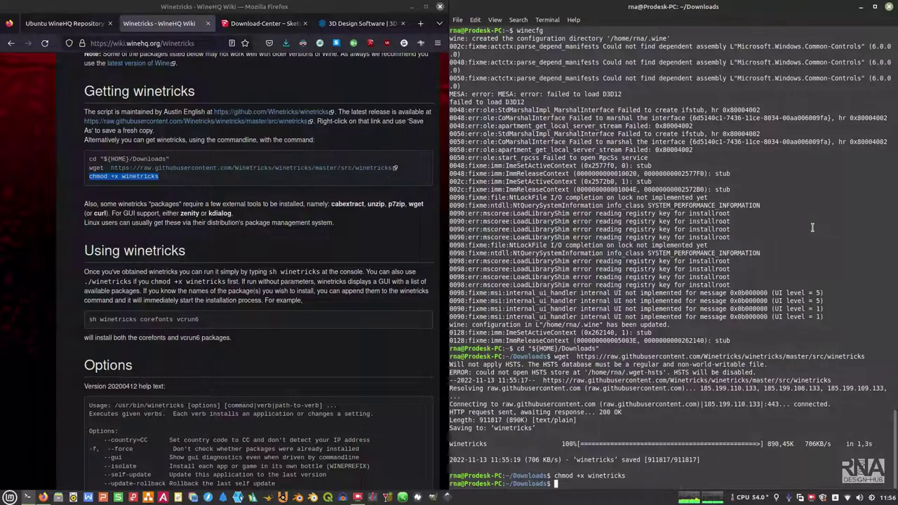
# Step: Run winetricks from the home folder, choose the default wineprefix, then close its dialog
pyautogui.write('cd')
pyautogui.press('Return')
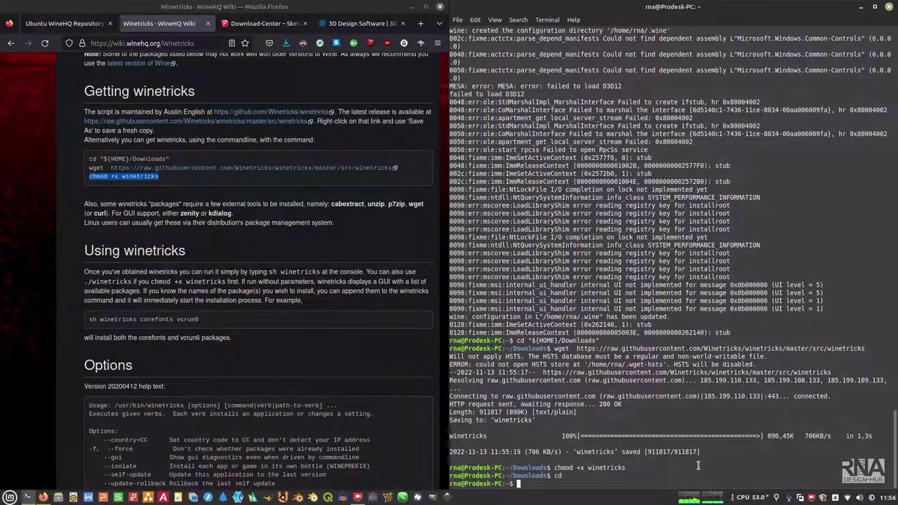
pyautogui.write('winetricks')
pyautogui.press('Return')
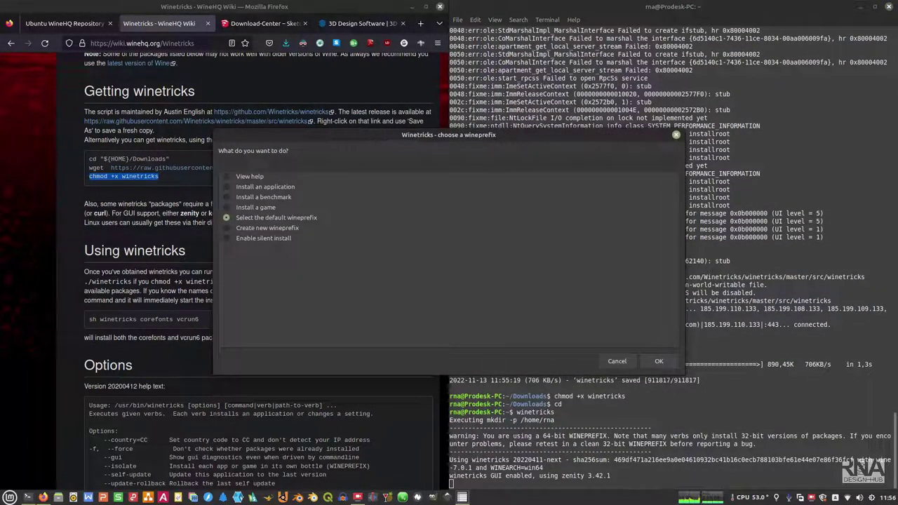
pyautogui.click(528, 217)
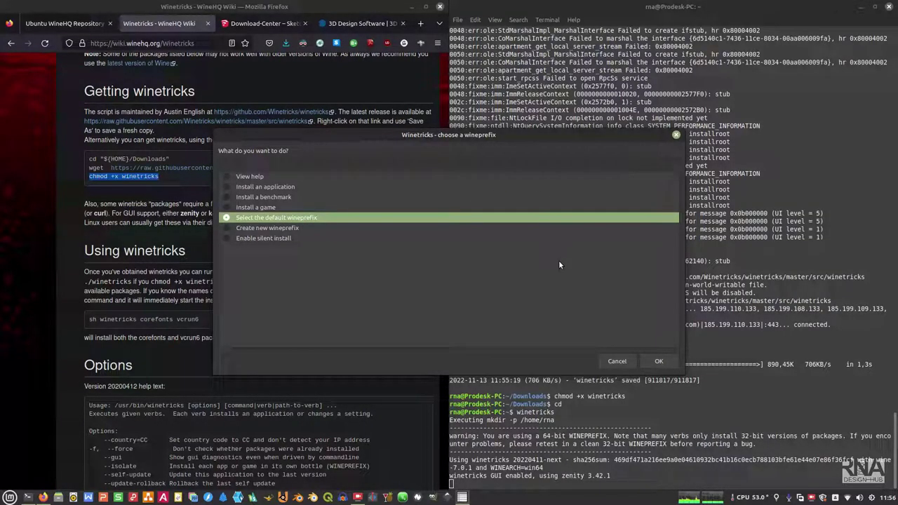
pyautogui.click(676, 135)
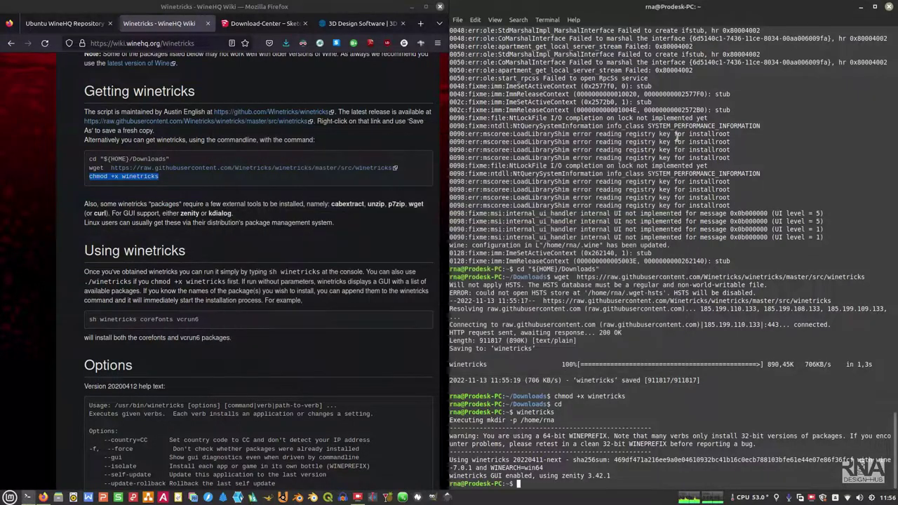
# Step: Minimize Firefox, maximize the terminal and clear its screen
pyautogui.click(426, 6)
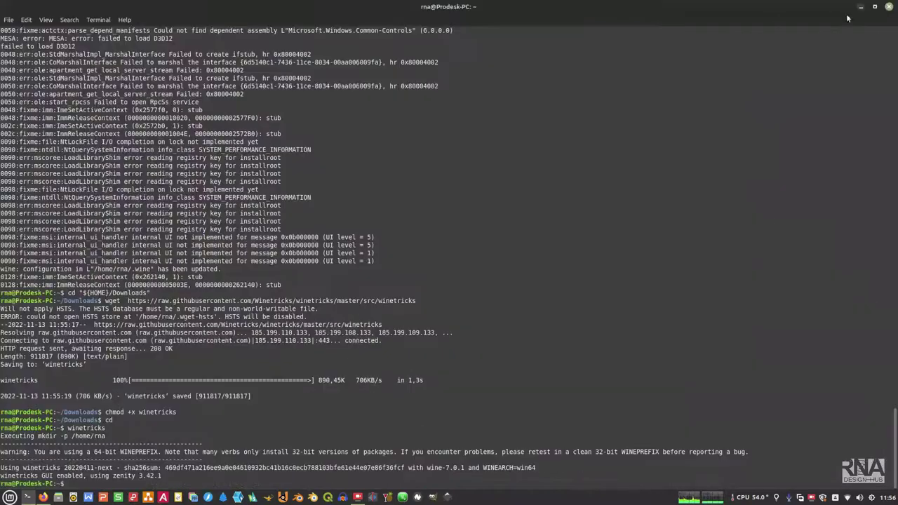
pyautogui.click(875, 6)
pyautogui.write('clear')
pyautogui.press('Return')
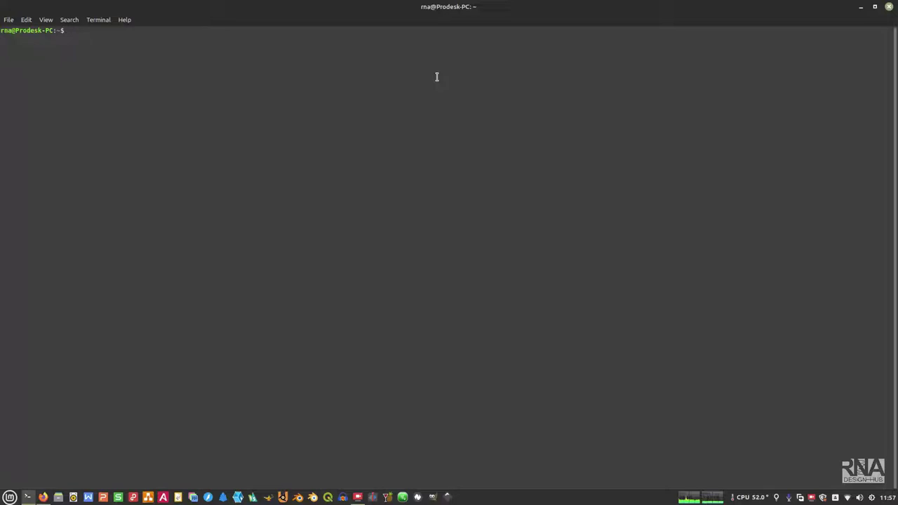
# Step: Type 'winetricks corefonts tahoma dotnet452 gdiplus msftedit riched20 riched30 richtx32' at the prompt
pyautogui.write('winetricks corefonts')
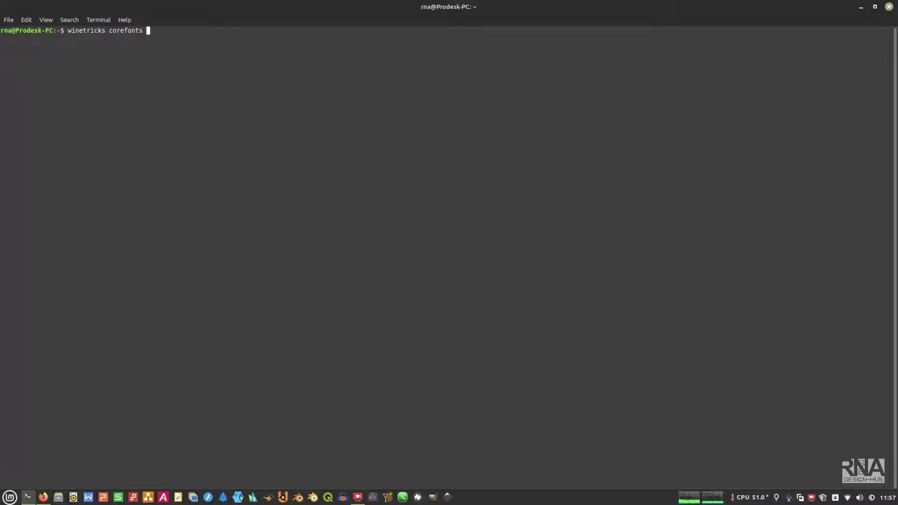
pyautogui.write('tahoma')
pyautogui.write('dotnet452 gdiplus msf')
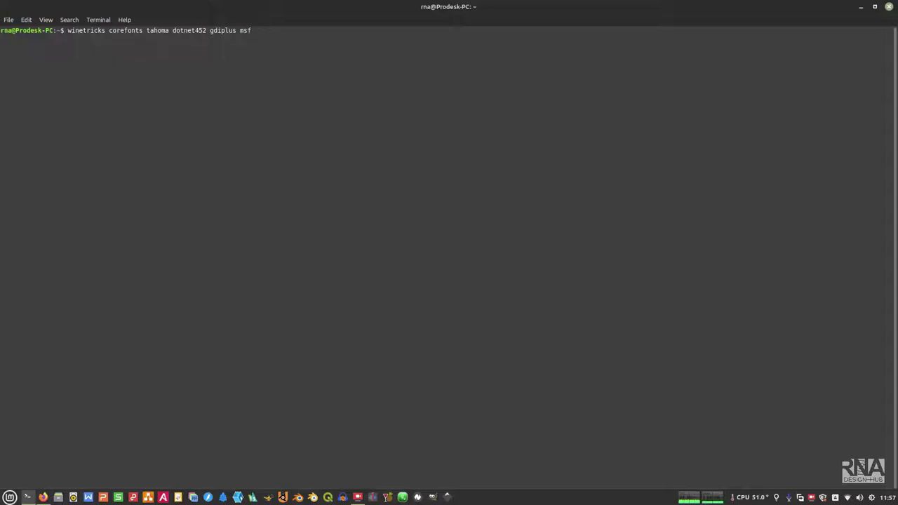
pyautogui.write('tedit riched20')
pyautogui.write('riched30 rich')
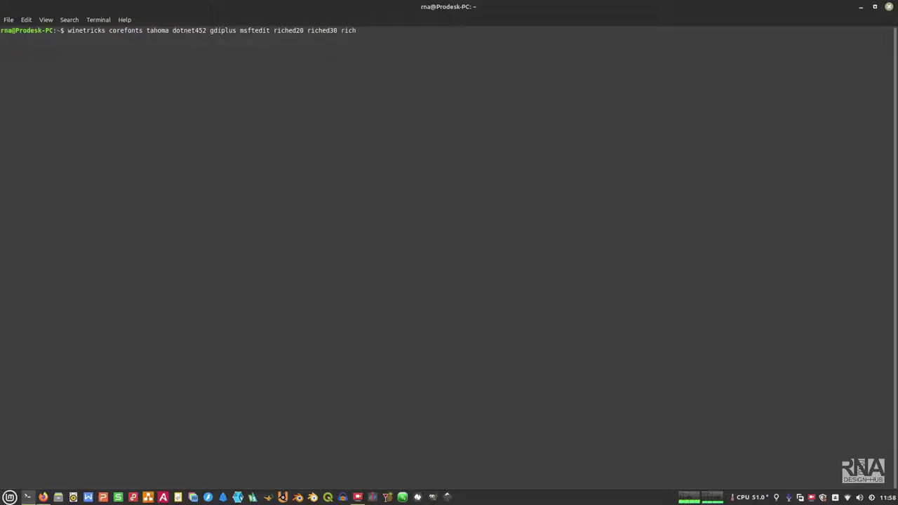
pyautogui.write('tx32')
pyautogui.moveTo(274, 30); pyautogui.dragTo(373, 31)
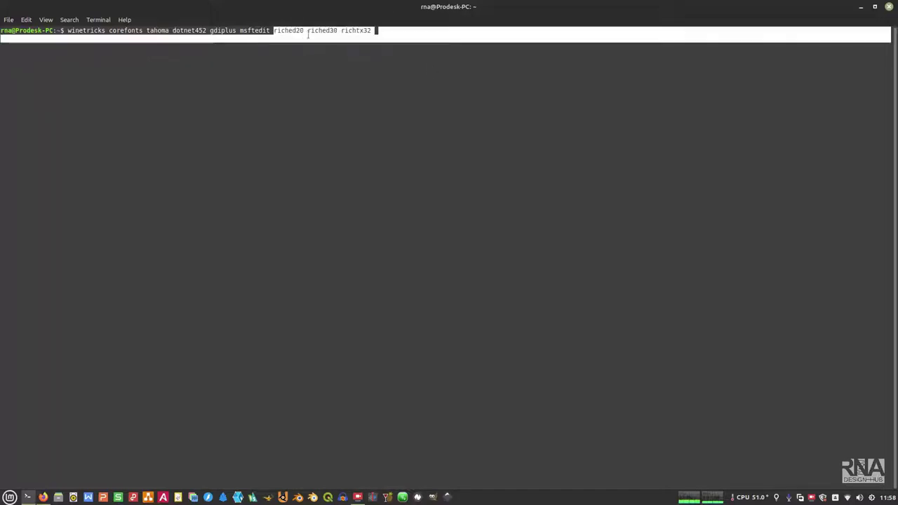
pyautogui.click(397, 34)
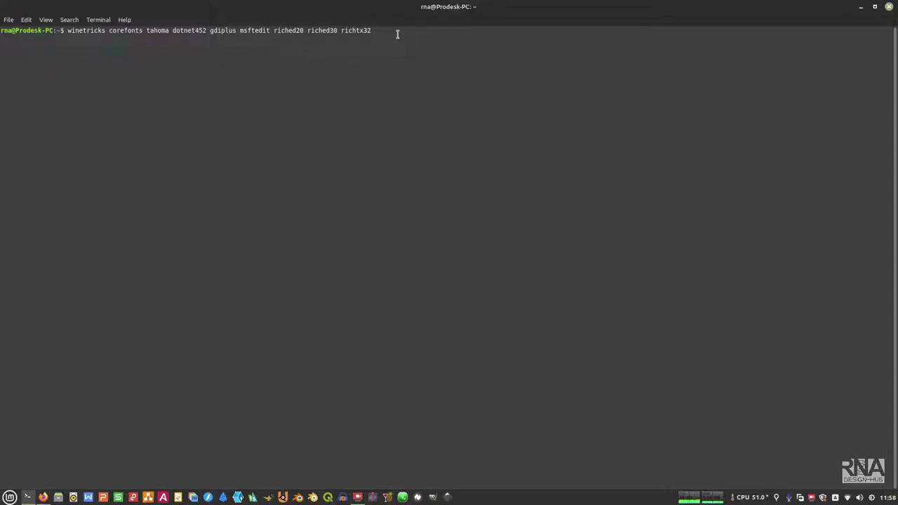
# Step: Append vcrun2005 vcrun2013 vcrun2019 vcrun6 vcrun6sp6 to the winetricks command and run it
pyautogui.write('vcc')
pyautogui.press('BackSpace')
pyautogui.write('run2005 vcrun2013')
pyautogui.write(' ccrun2019')
pyautogui.moveTo(449, 30); pyautogui.dragTo(485, 30)
pyautogui.click(485, 32)
pyautogui.doubleClick(427, 30)
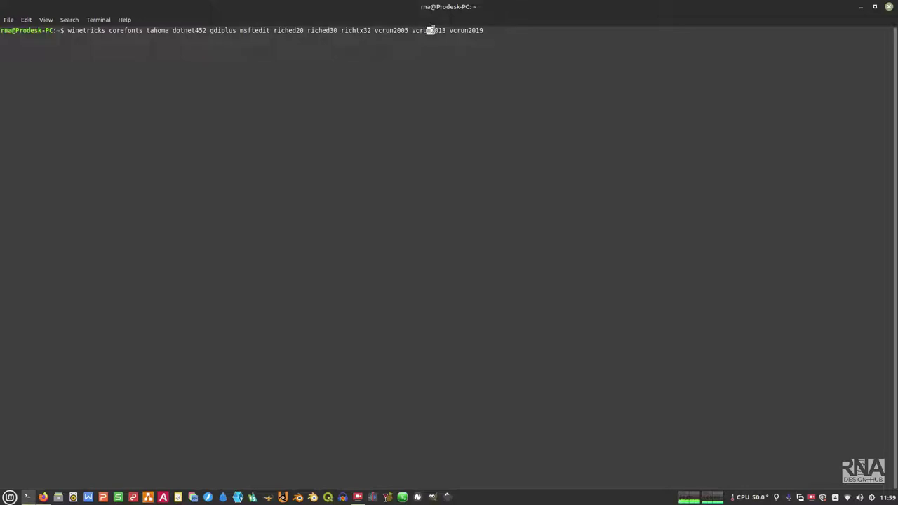
pyautogui.click(498, 33)
pyautogui.write('vcrun6 vcrun6sp6')
pyautogui.press('Return')
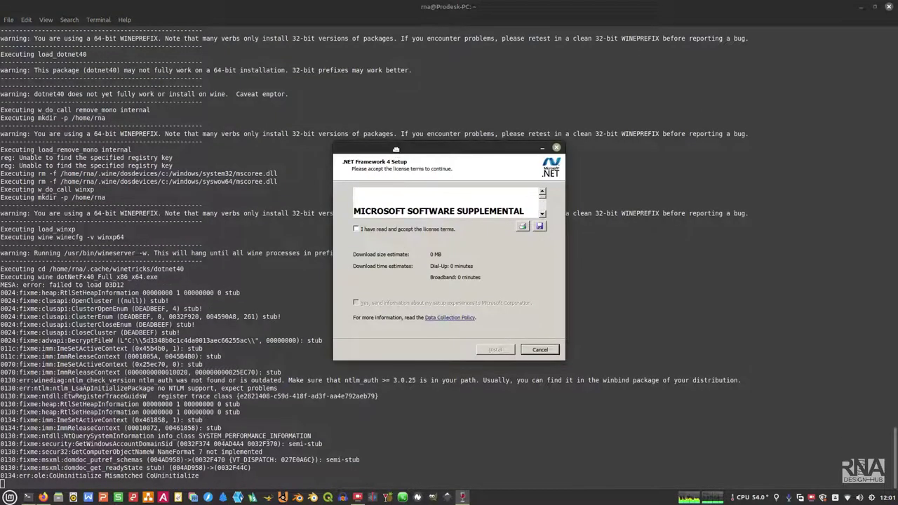
# Step: Drag the .NET Framework 4 Setup window down and right into full view
pyautogui.moveTo(395, 149); pyautogui.dragTo(419, 250)
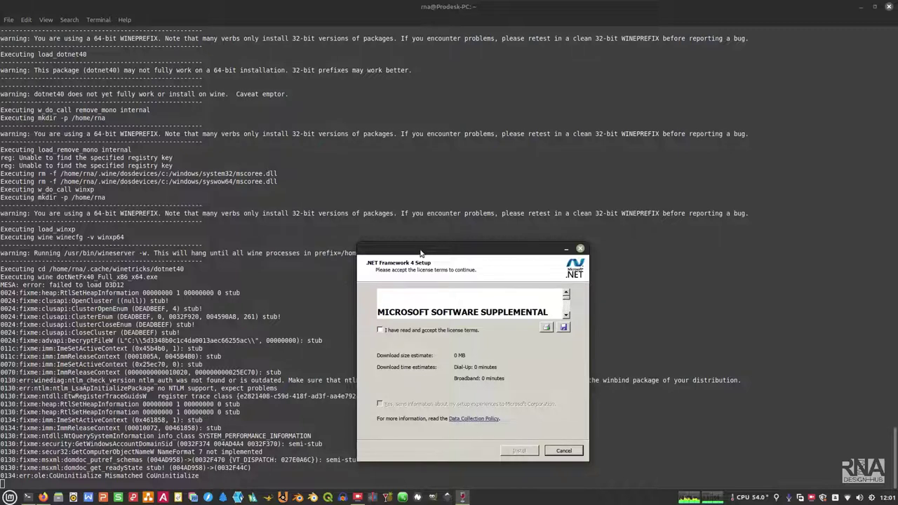
# Step: Accept the .NET Framework 4 license, install it, and finish the installer
pyautogui.click(389, 331)
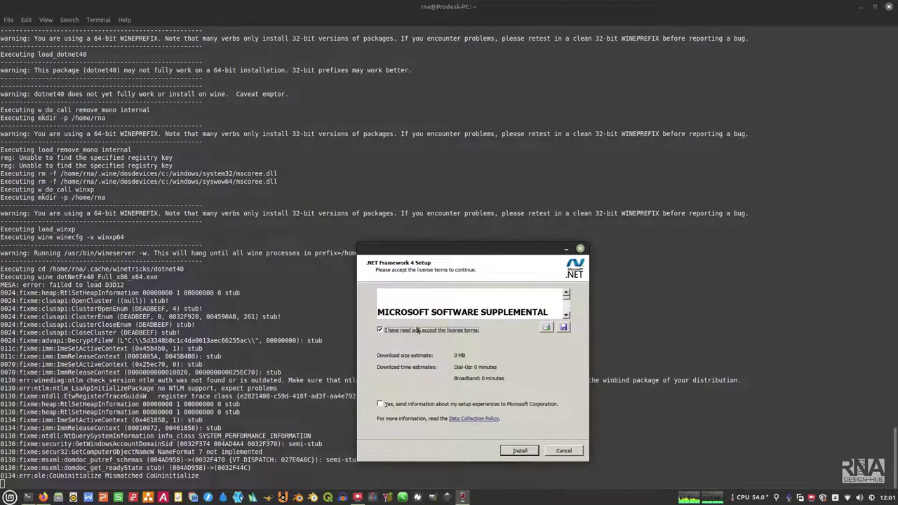
pyautogui.click(510, 452)
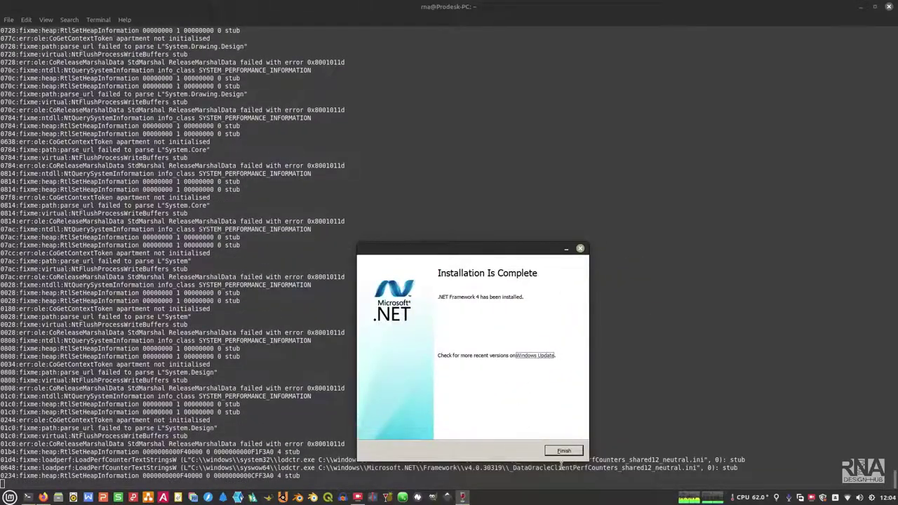
pyautogui.click(564, 451)
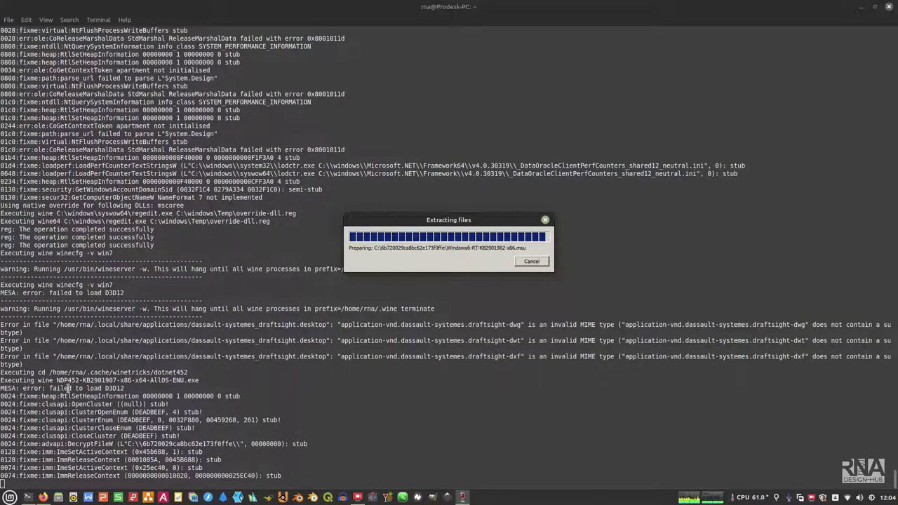
# Step: Bring the .NET 4.5.2 extraction window forward, continue past warnings, accept the license, and install it
pyautogui.moveTo(83, 379); pyautogui.dragTo(56, 380)
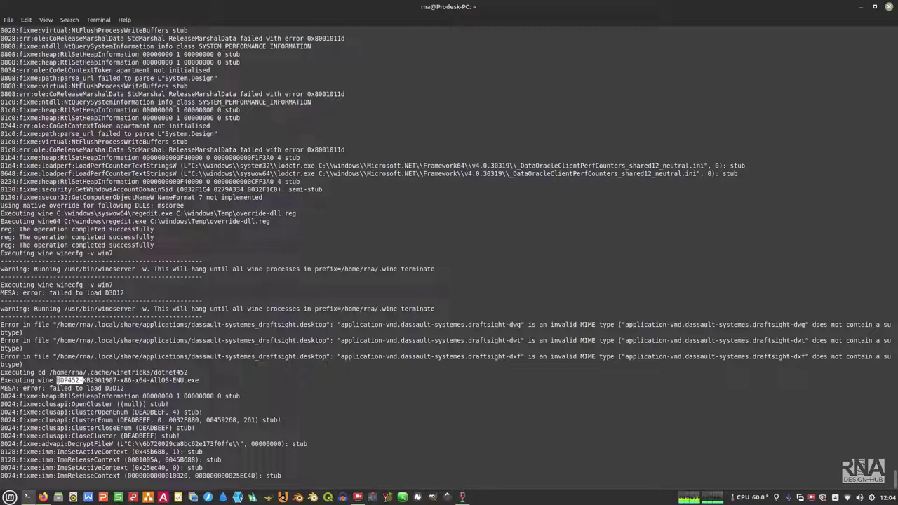
pyautogui.click(466, 498)
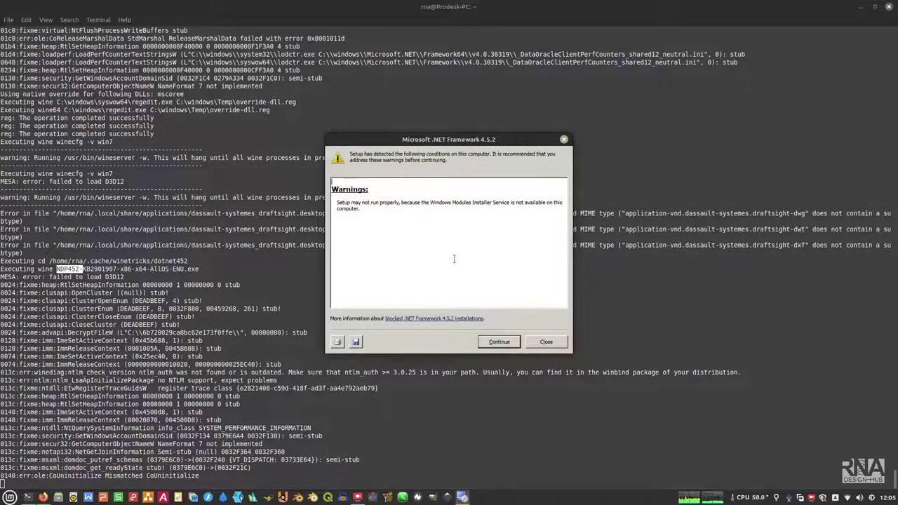
pyautogui.click(505, 341)
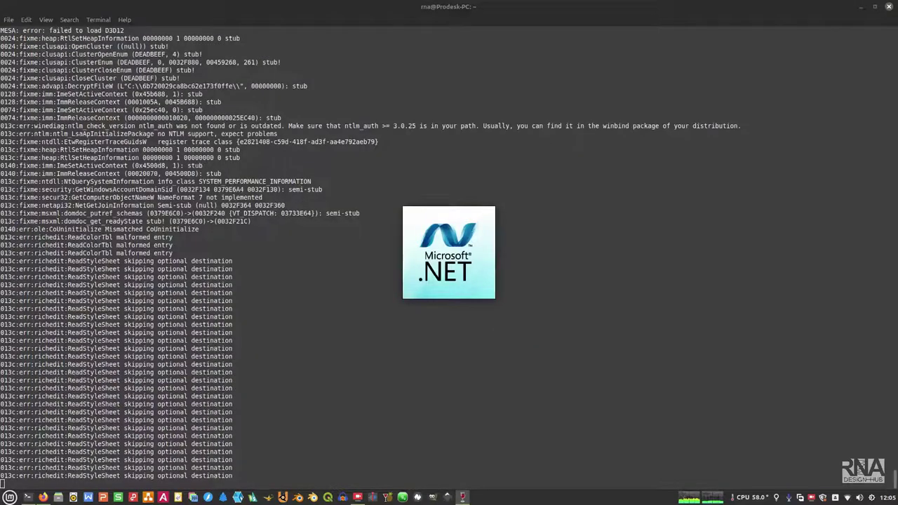
pyautogui.click(414, 275)
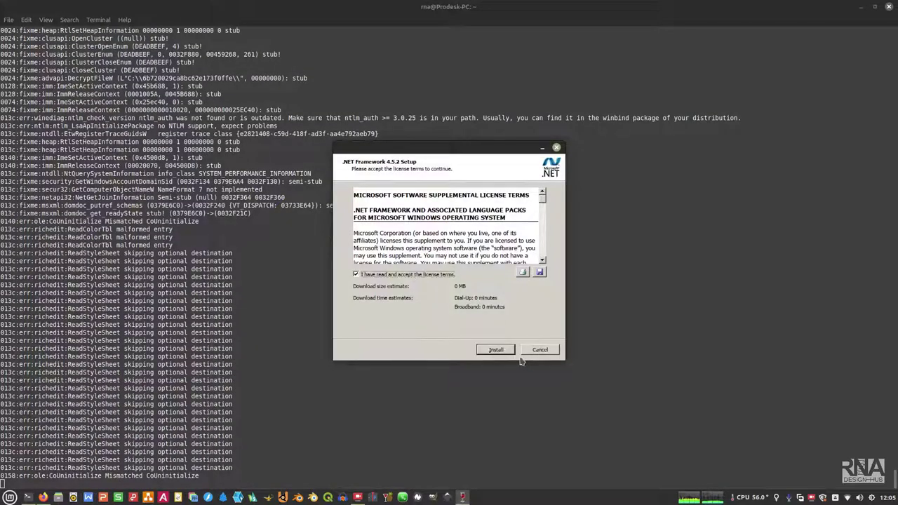
pyautogui.click(501, 349)
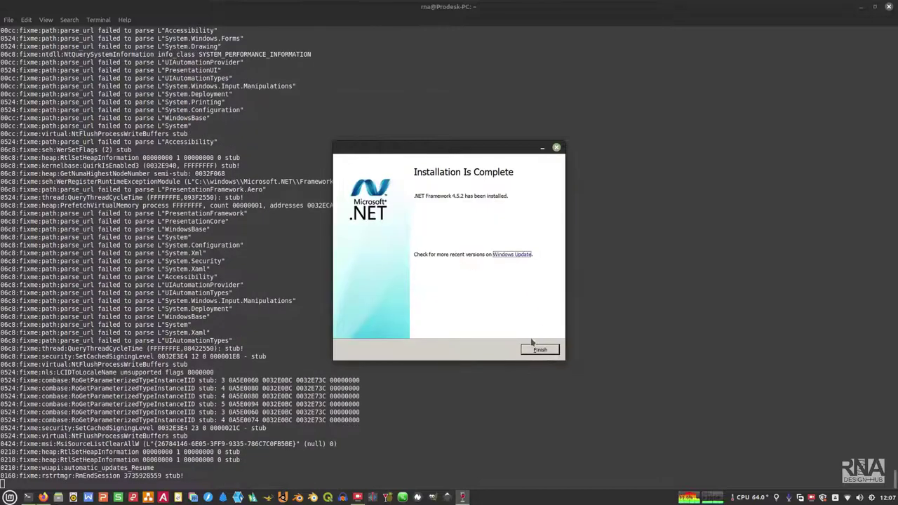
# Step: Finish the .NET Framework 4.5.2 installer and choose Restart Later
pyautogui.click(533, 350)
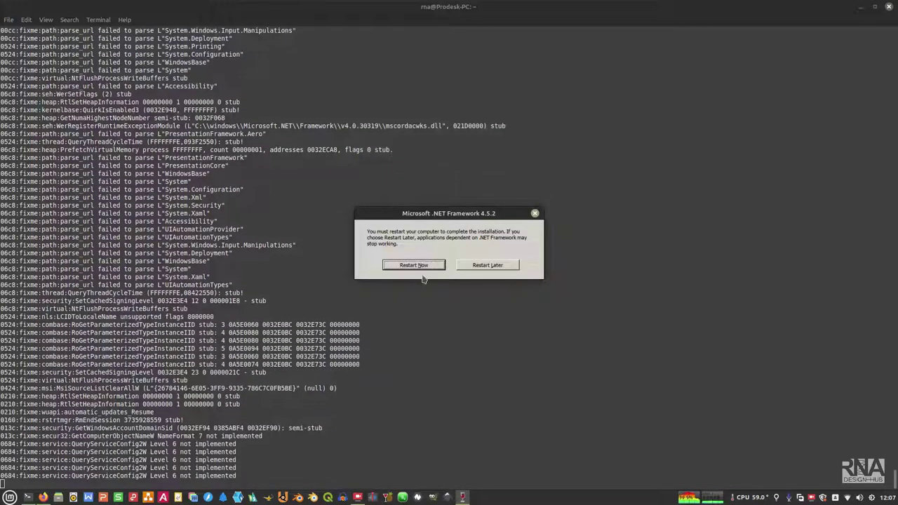
pyautogui.click(468, 266)
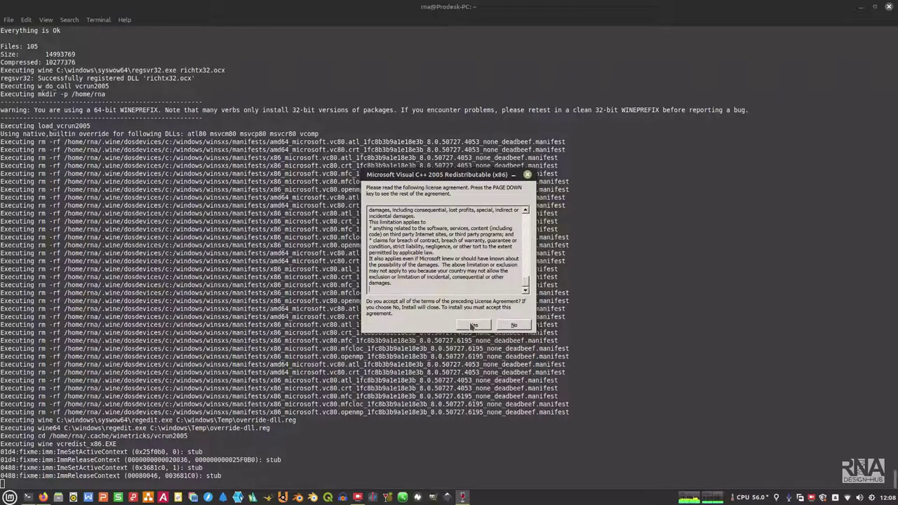
# Step: Accept the VC++ 2005 license, then install the VC++ 2013 x86 and x64 redistributables
pyautogui.click(473, 325)
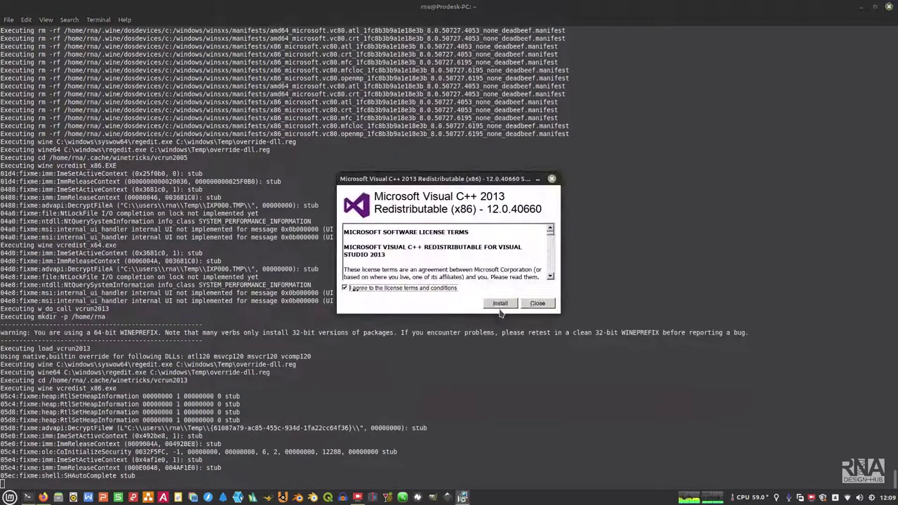
pyautogui.click(345, 288)
pyautogui.click(501, 303)
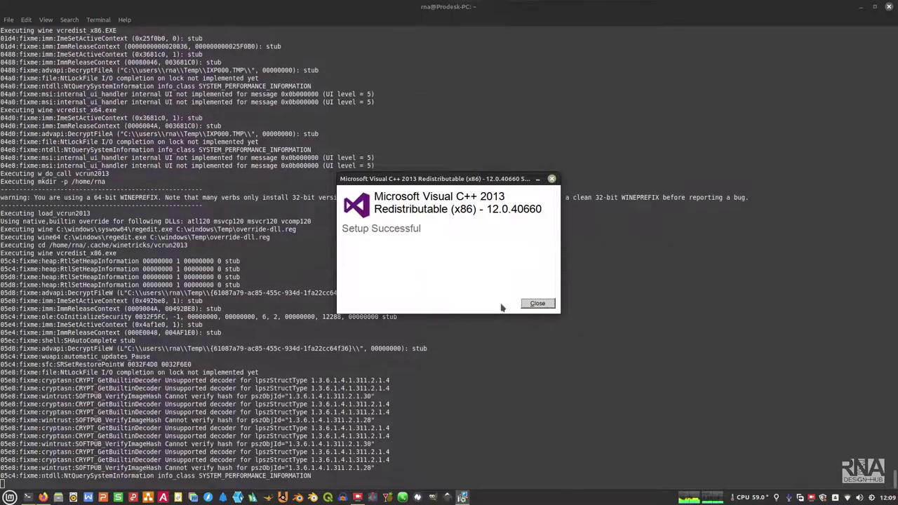
pyautogui.click(545, 303)
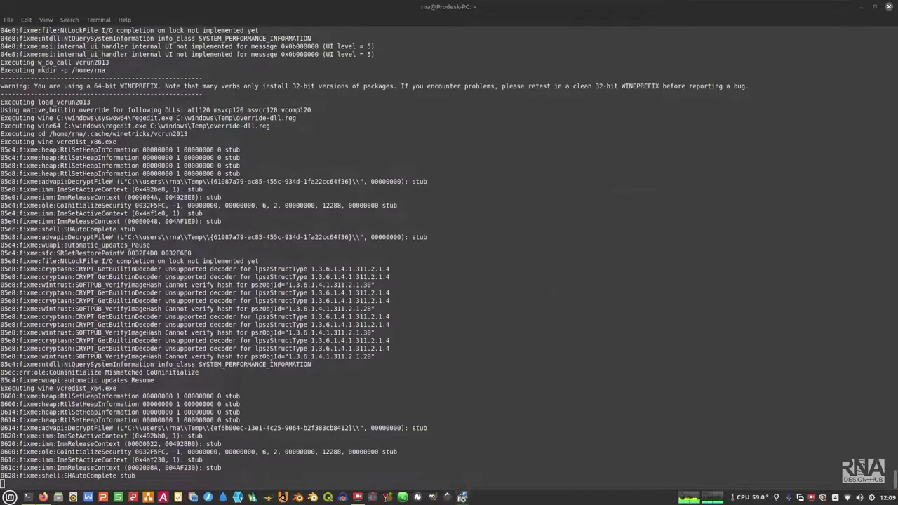
pyautogui.click(452, 289)
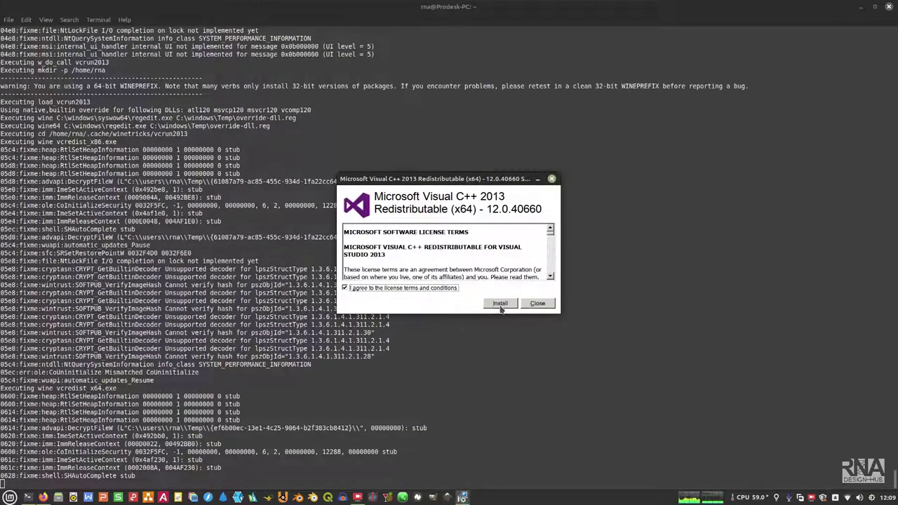
pyautogui.click(500, 304)
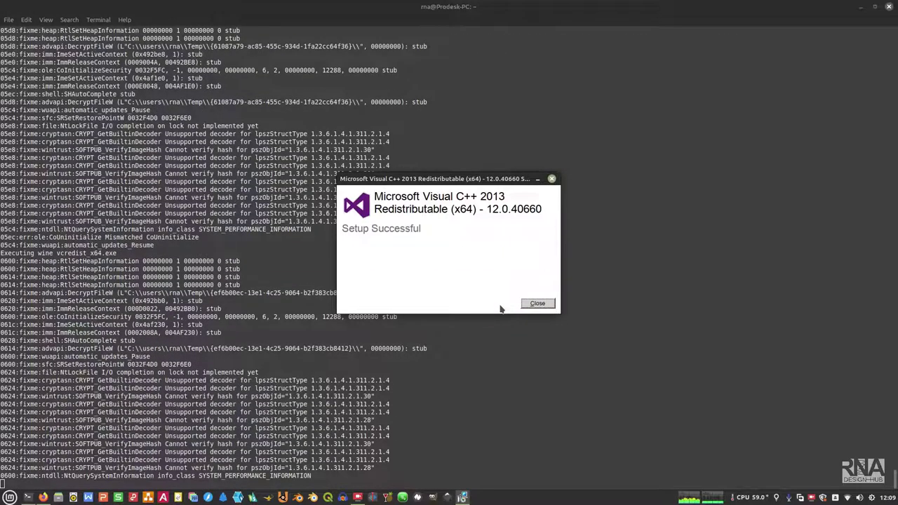
pyautogui.click(526, 304)
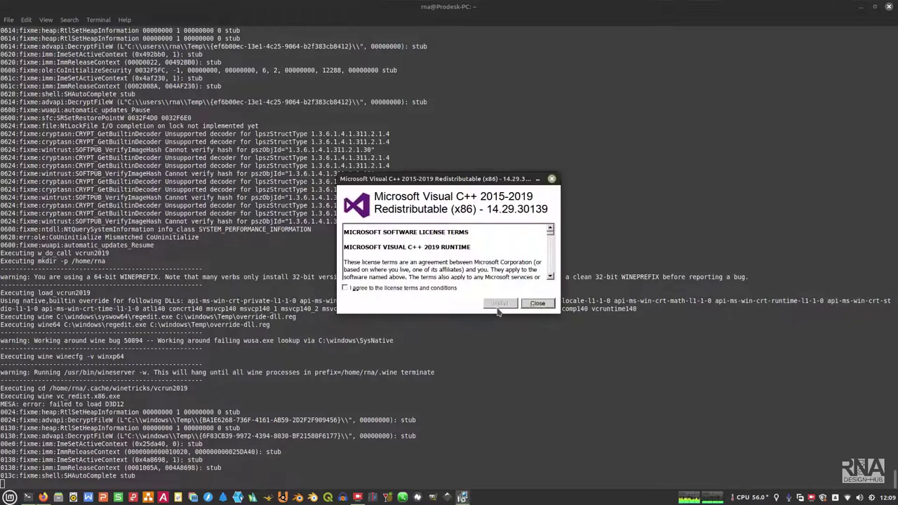
# Step: Agree to the license, install, and close each Visual C++ 2015-2019 installer, x86 and x64
pyautogui.click(420, 289)
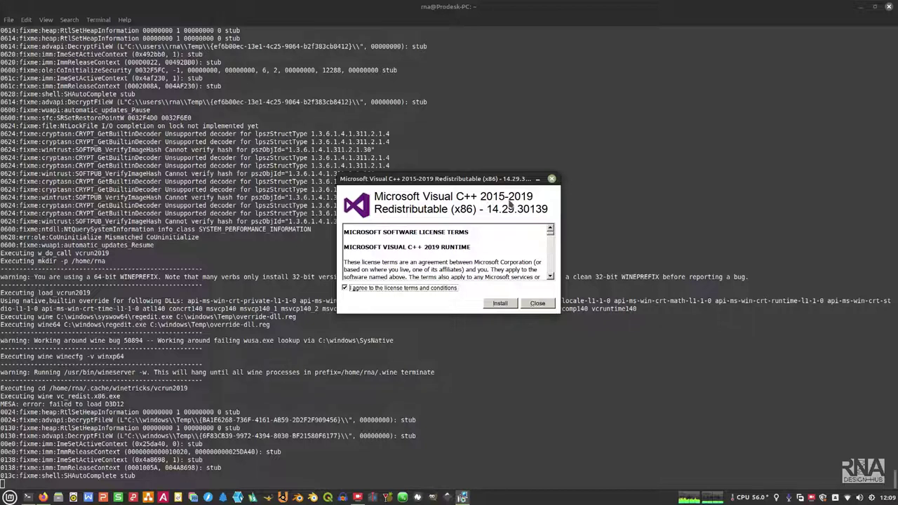
pyautogui.click(501, 304)
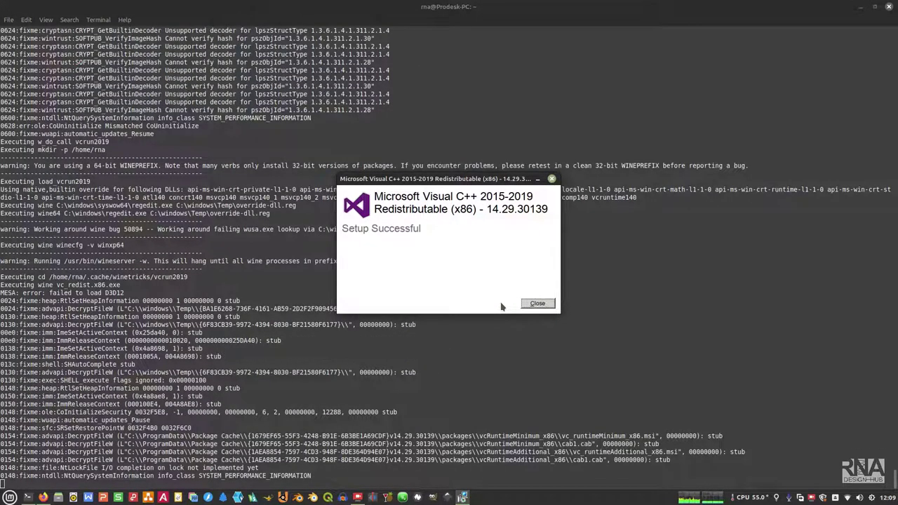
pyautogui.click(537, 303)
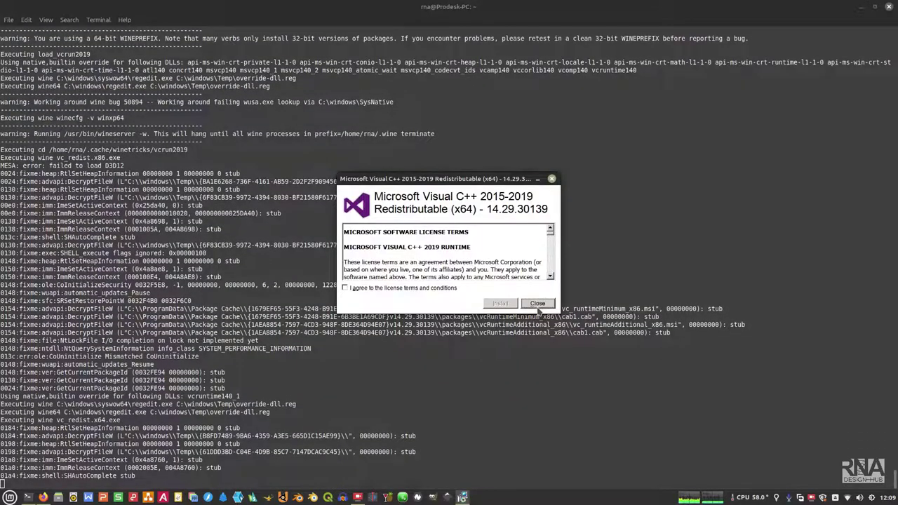
pyautogui.click(448, 289)
pyautogui.click(496, 303)
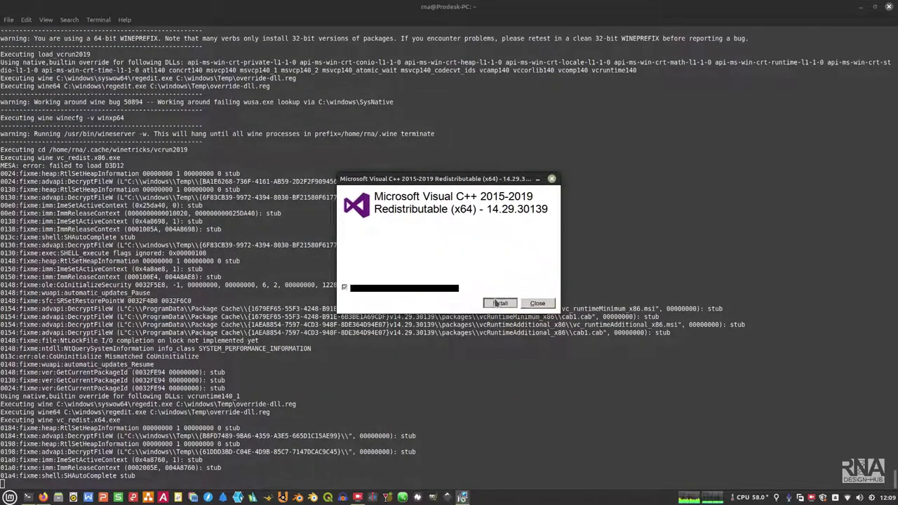
pyautogui.click(531, 305)
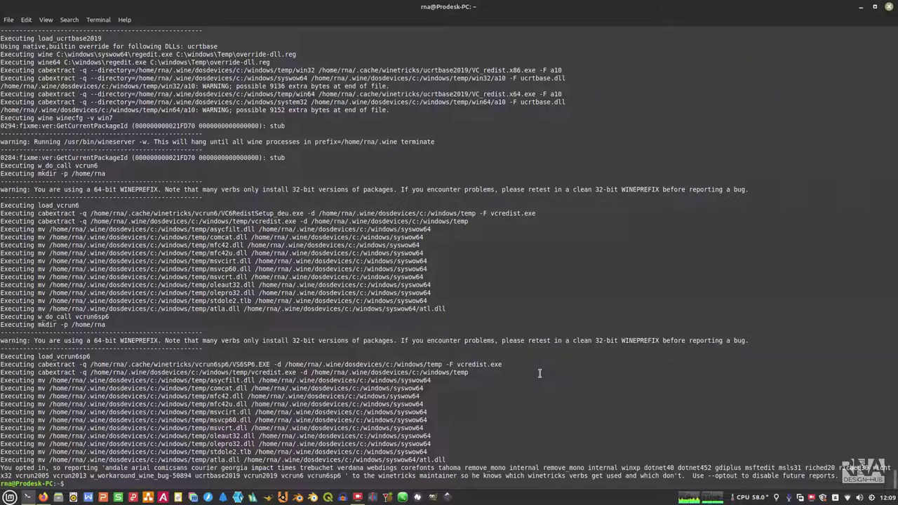
# Step: Clear the terminal, run 'wine uninstaller', widen the Name column to review programs, then close it
pyautogui.write('clear')
pyautogui.press('Return')
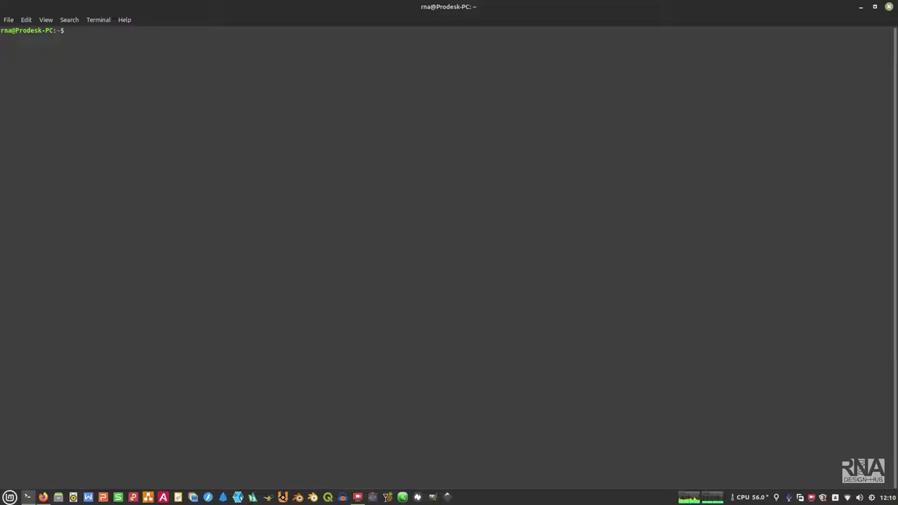
pyautogui.write('win')
pyautogui.write('e uninstaller')
pyautogui.press('Return')
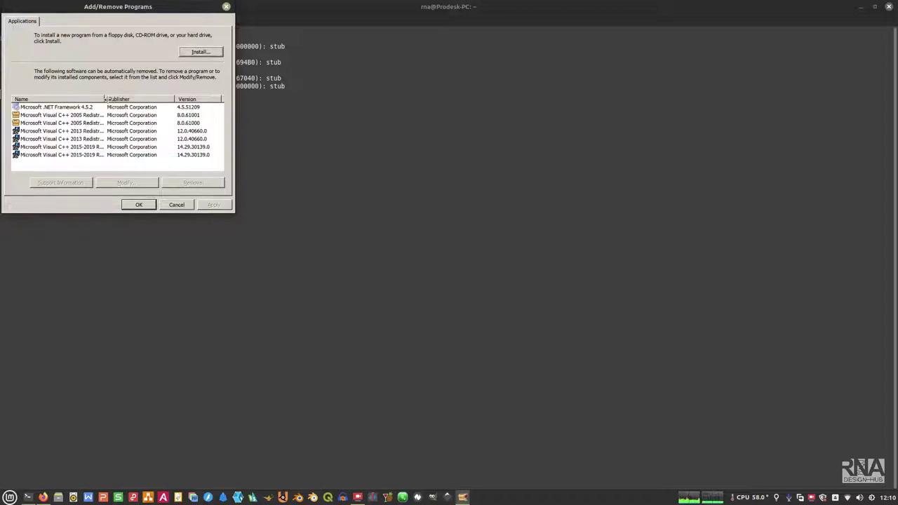
pyautogui.doubleClick(104, 98)
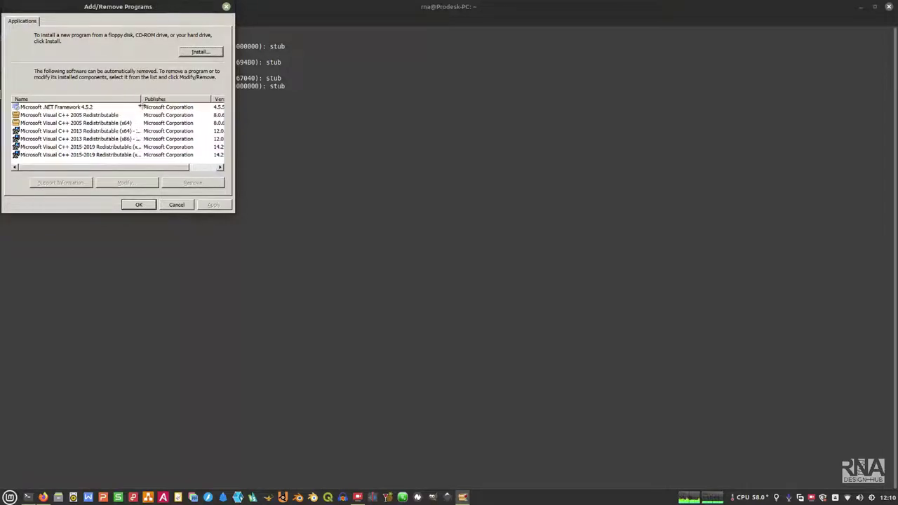
pyautogui.click(142, 205)
# Step: Run 'winecfg' from the terminal to open Wine configuration
pyautogui.write('win')
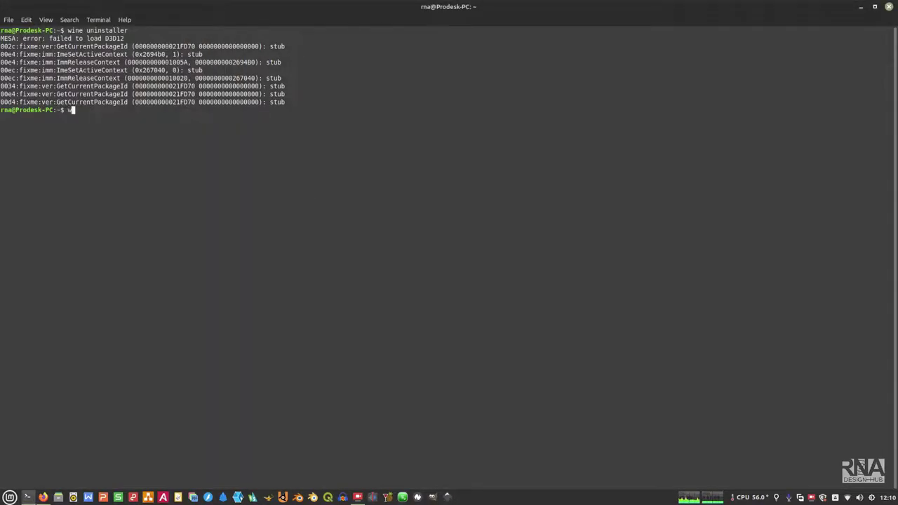
pyautogui.write('ecf')
pyautogui.press('BackSpace')
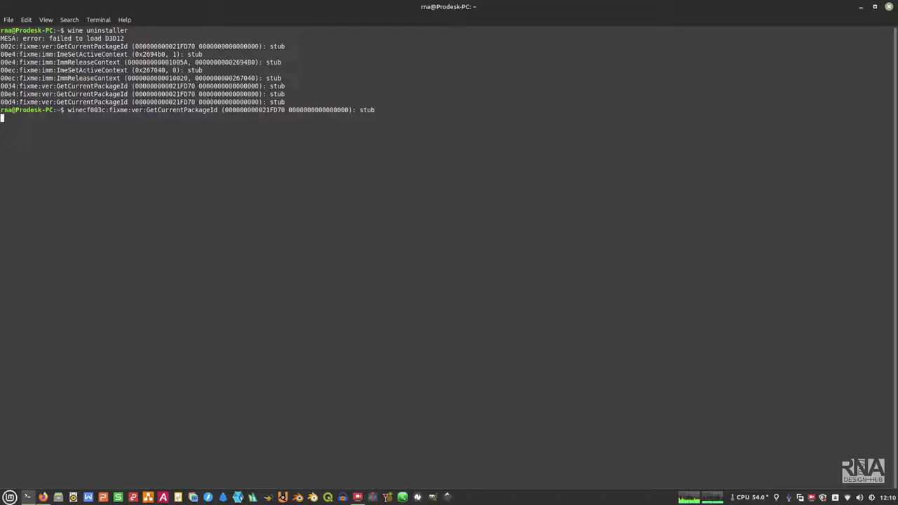
pyautogui.press('Return')
pyautogui.write('winecfg')
pyautogui.press('Return')
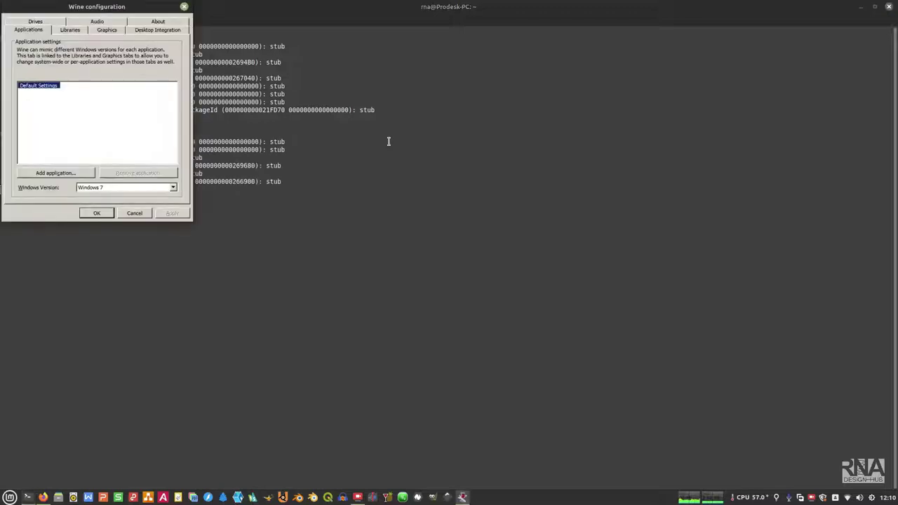
# Step: Browse the Existing overrides list on the Libraries tab
pyautogui.click(70, 29)
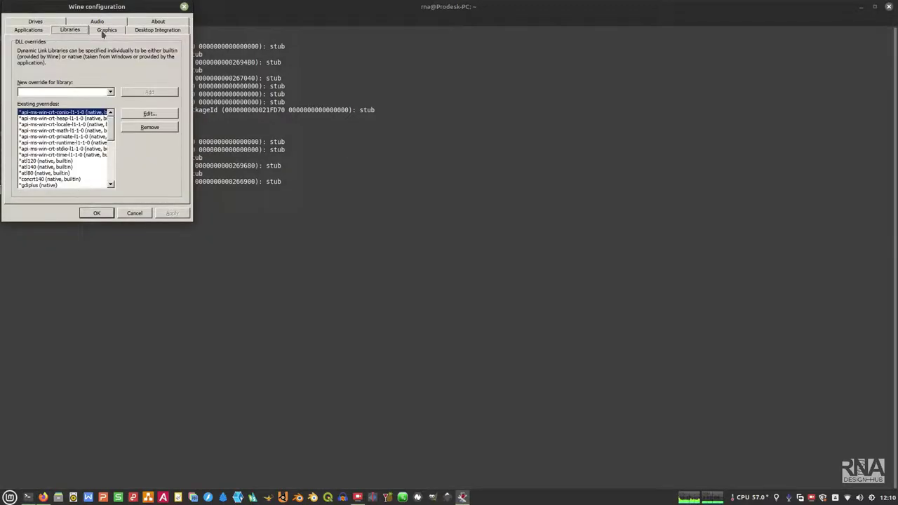
pyautogui.scroll(-3, 77, 170)
pyautogui.scroll(-2, 77, 170)
pyautogui.scroll(5, 77, 171)
pyautogui.scroll(-5, 77, 170)
pyautogui.scroll(4, 77, 170)
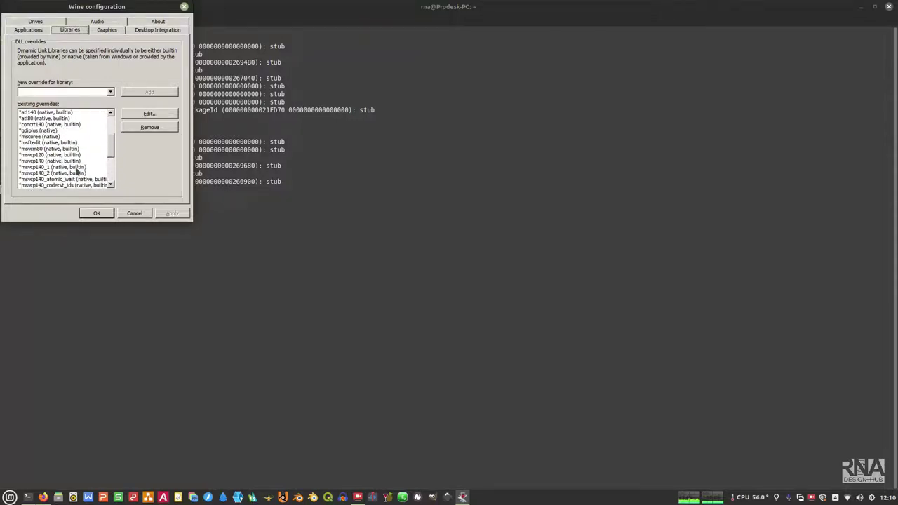
pyautogui.scroll(-4, 78, 171)
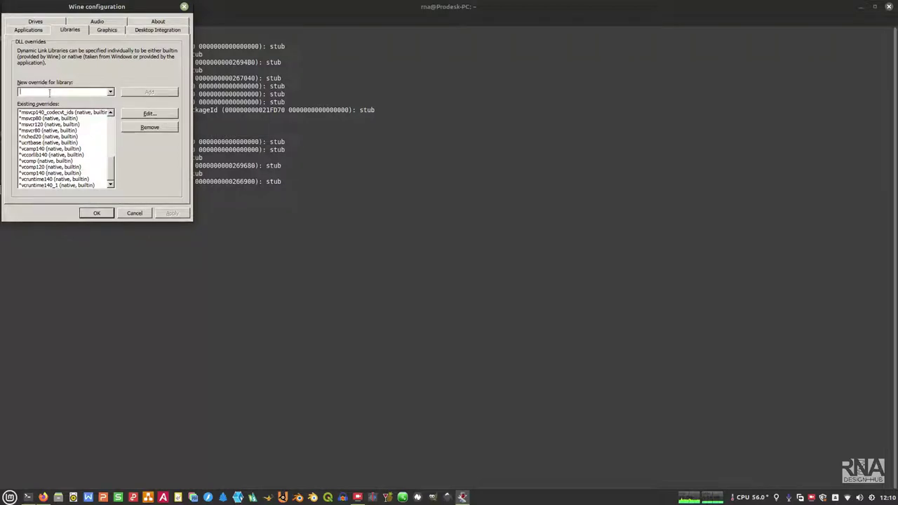
# Step: Add ctl3d32 and mfc140u as library overrides and apply them
pyautogui.write('ct')
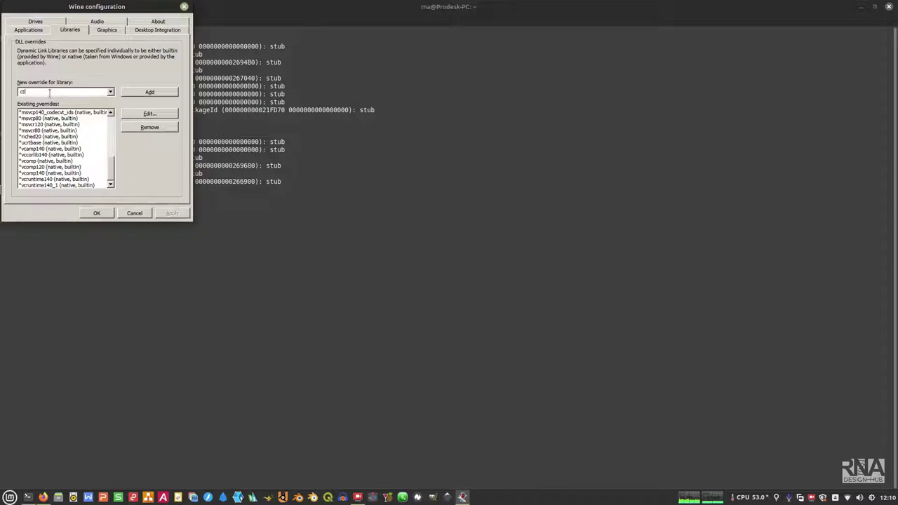
pyautogui.write('l3d32')
pyautogui.click(150, 92)
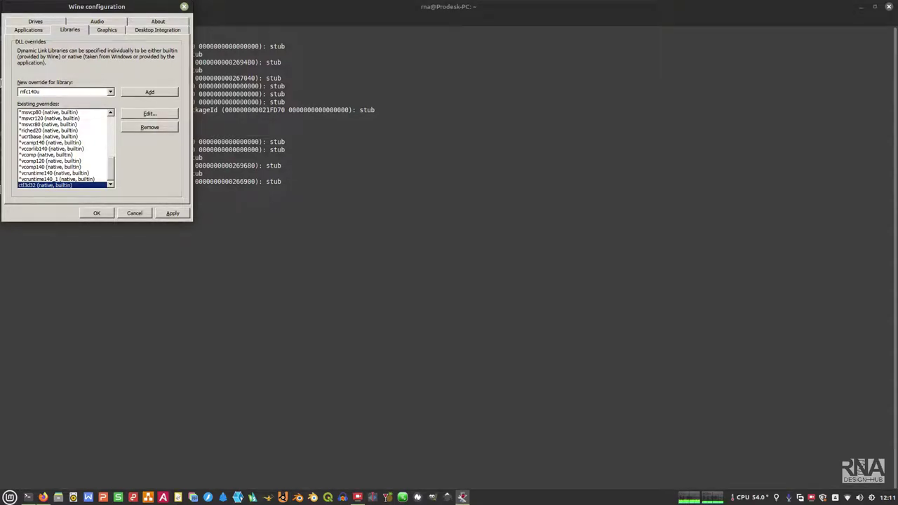
pyautogui.click(150, 92)
pyautogui.click(173, 215)
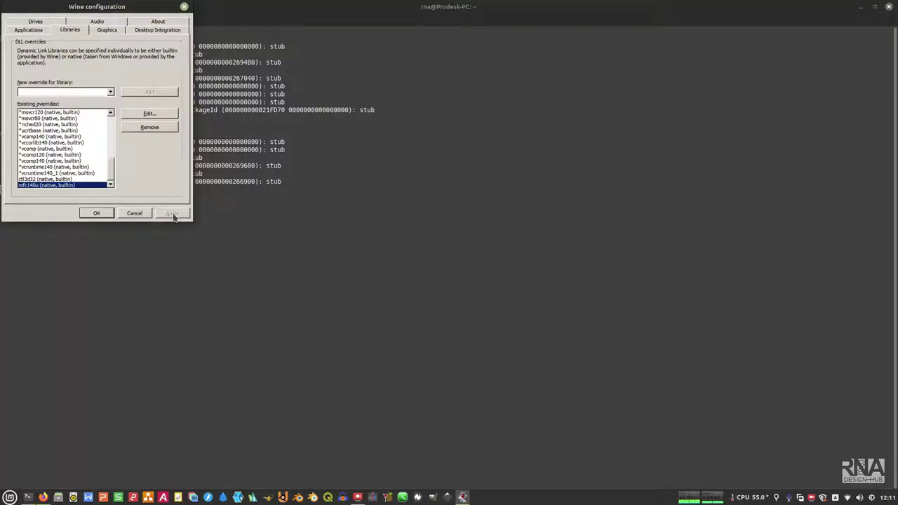
# Step: Keep Windows 7 as the Windows version and close Wine configuration with OK
pyautogui.click(37, 31)
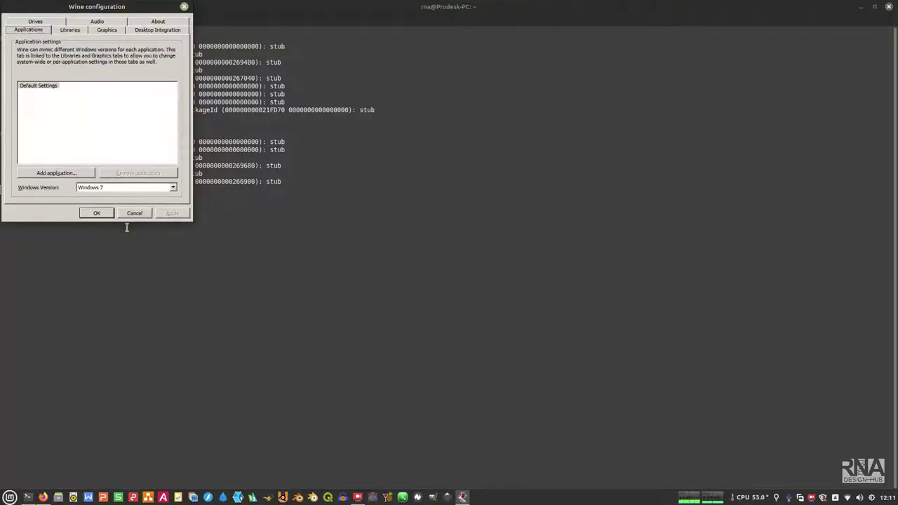
pyautogui.click(128, 190)
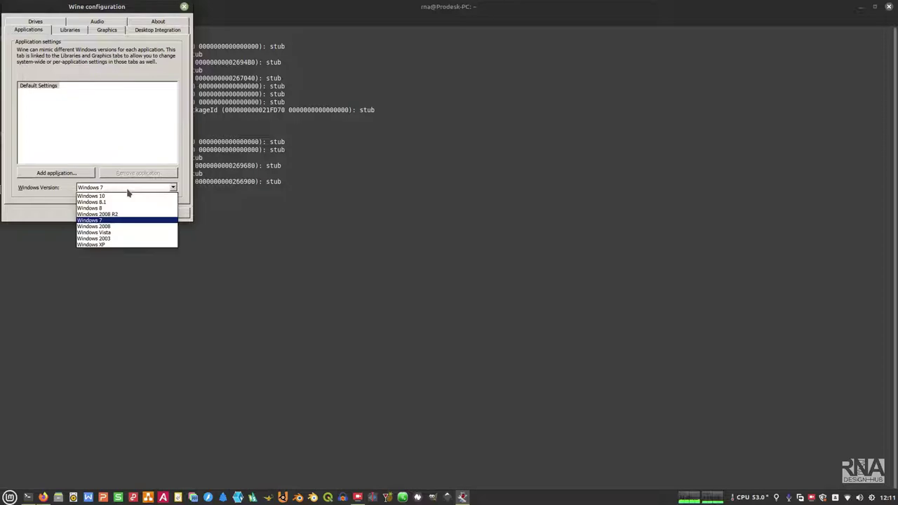
pyautogui.click(128, 191)
pyautogui.click(98, 213)
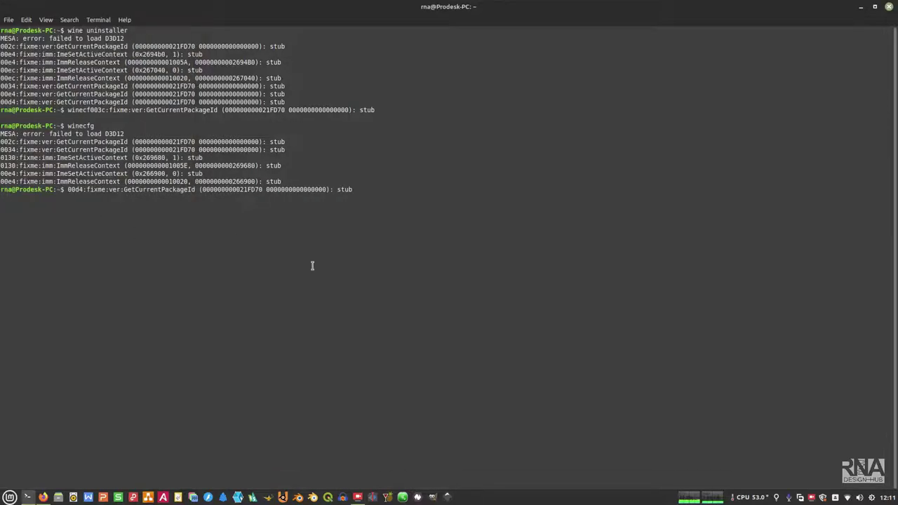
# Step: Close the terminal windows and launch Software Manager from the Mint menu
pyautogui.press('Return')
pyautogui.click(889, 7)
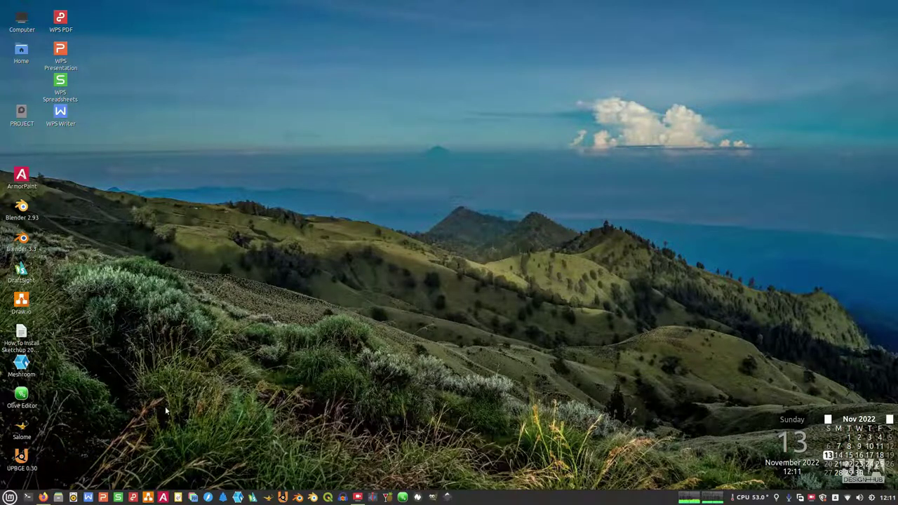
pyautogui.click(27, 497)
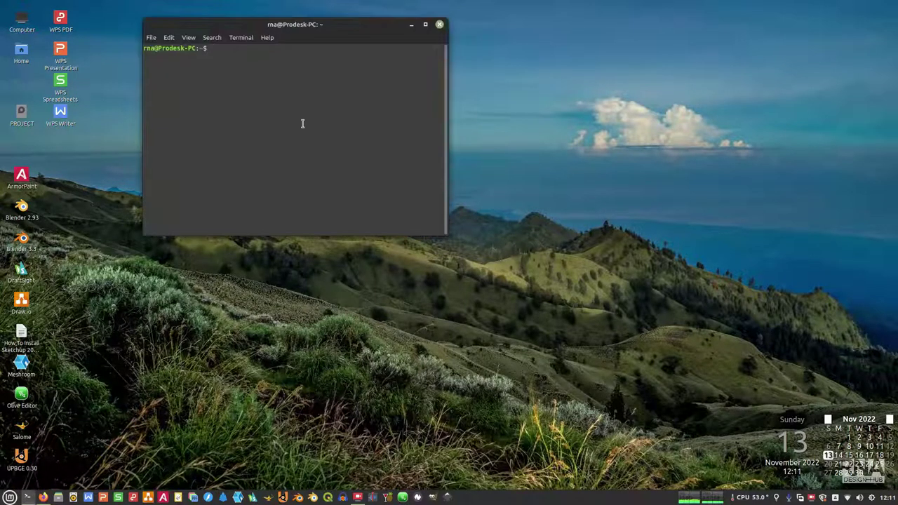
pyautogui.click(439, 25)
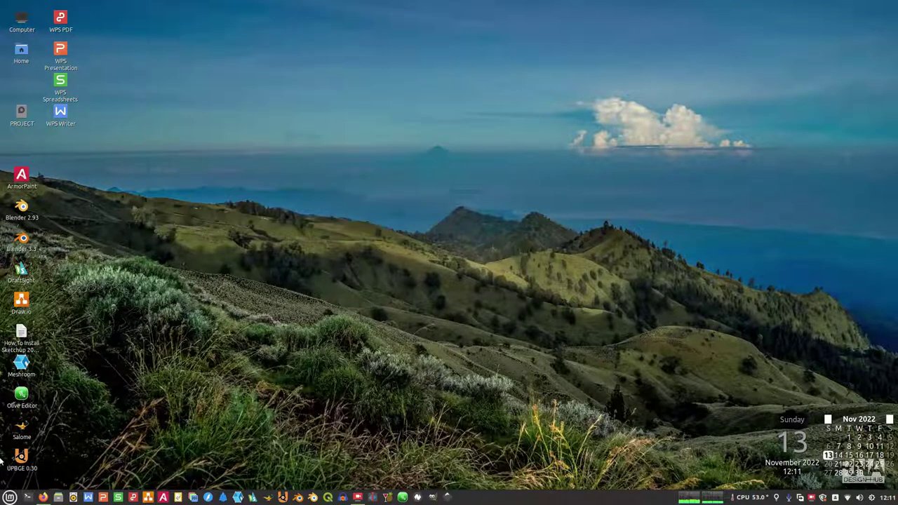
pyautogui.click(9, 497)
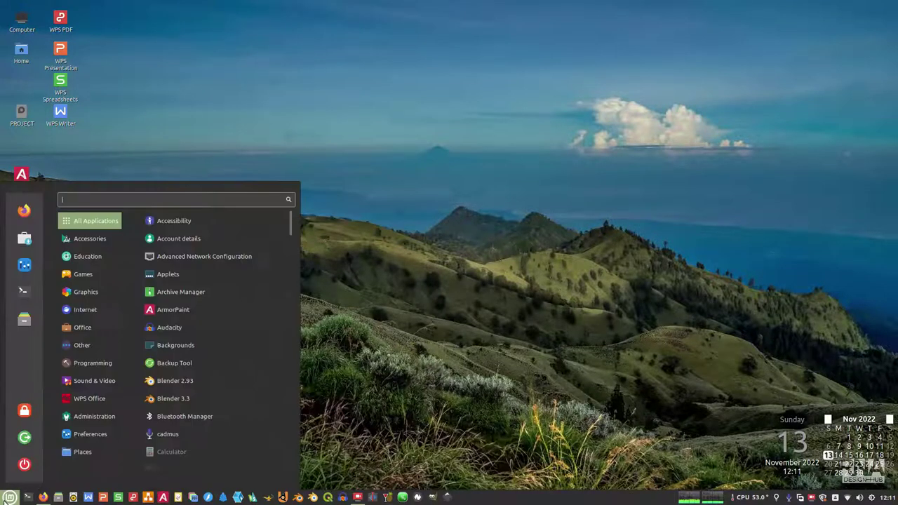
pyautogui.click(24, 240)
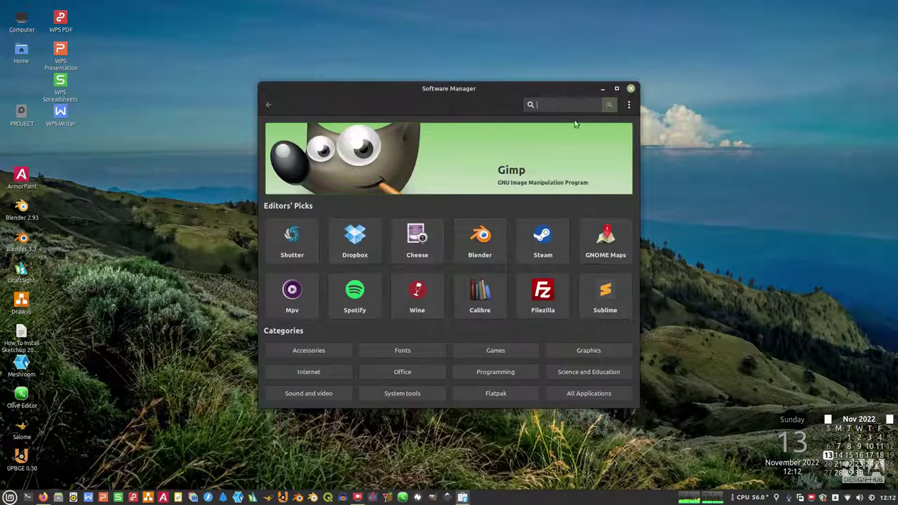
# Step: Search Software Manager for 'wine' and browse the Wine package details in the results
pyautogui.write('wine')
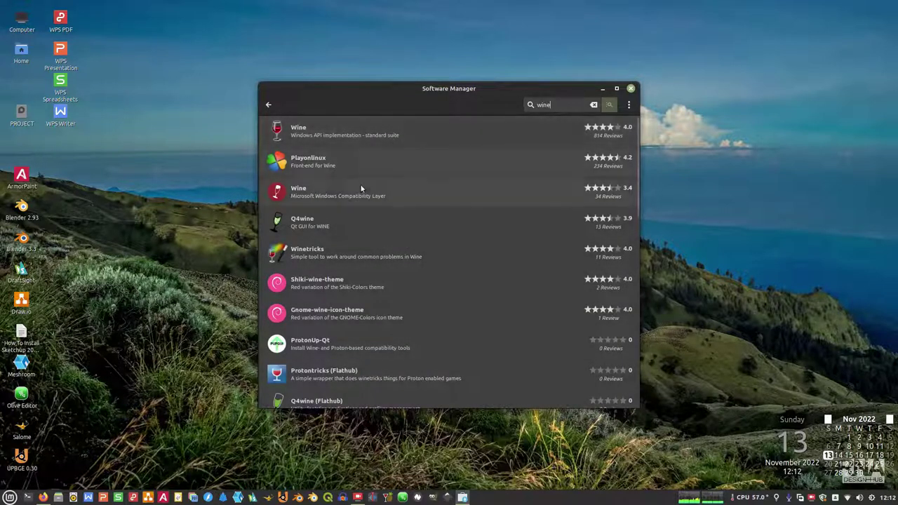
pyautogui.click(327, 197)
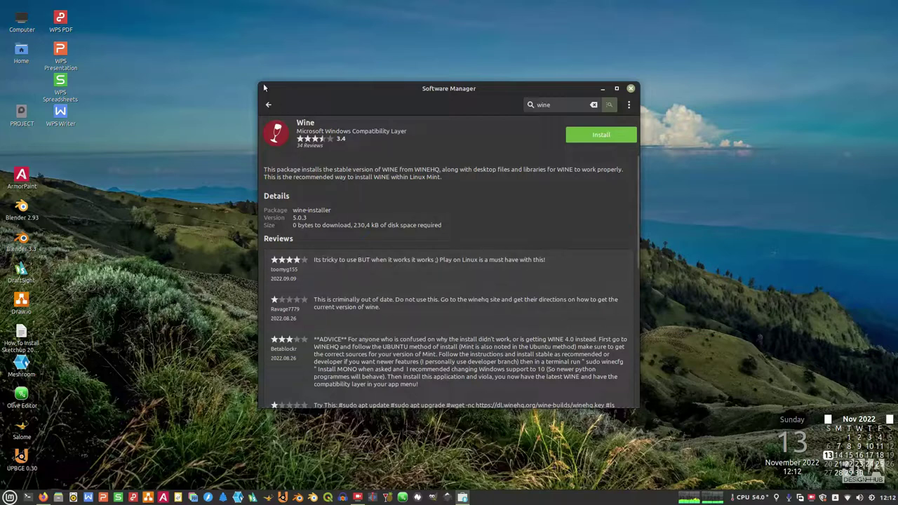
pyautogui.click(268, 105)
pyautogui.click(349, 181)
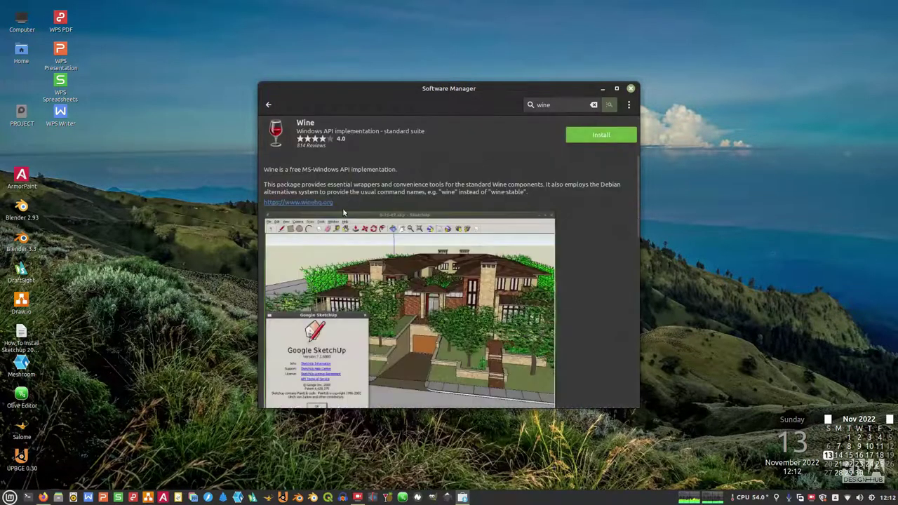
pyautogui.scroll(-5, 326, 189)
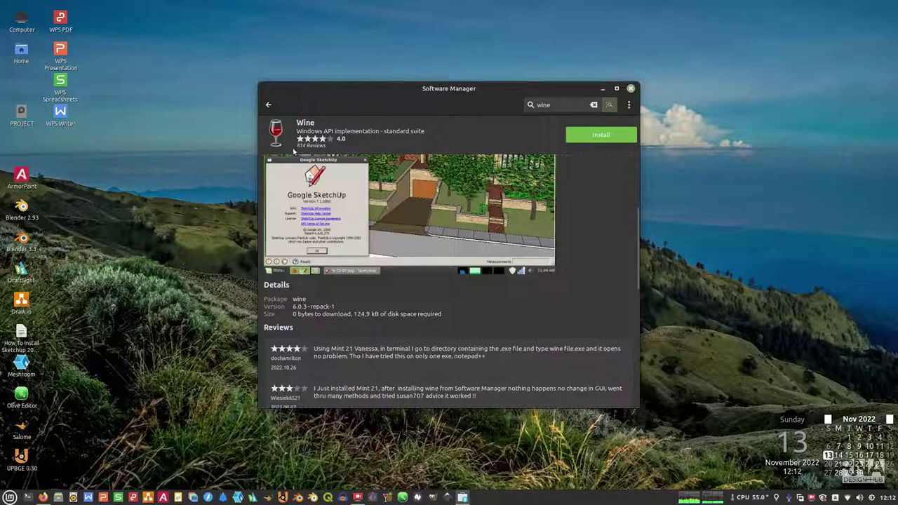
pyautogui.hotkey('alt', 'Left')
pyautogui.scroll(-10, 386, 198)
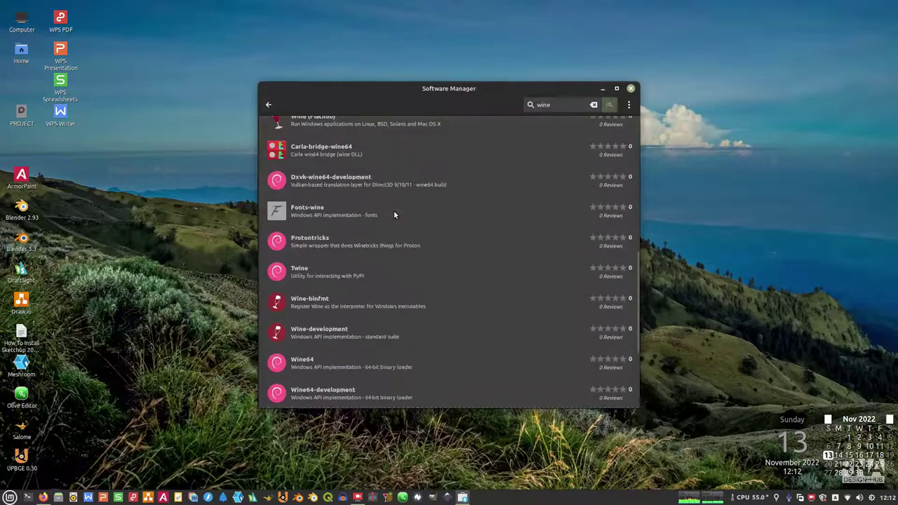
pyautogui.scroll(-4, 394, 214)
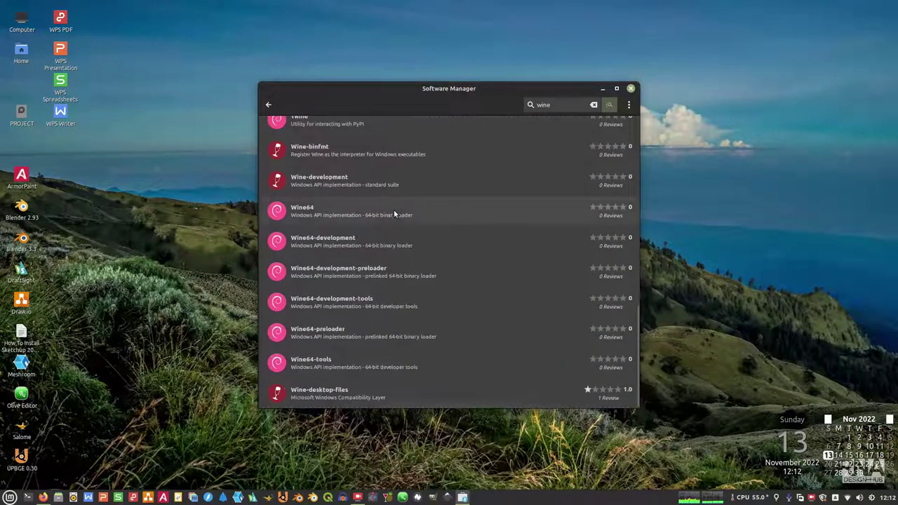
# Step: Install Wine-desktop-files, authenticating with the account password, and return to the search results
pyautogui.click(319, 393)
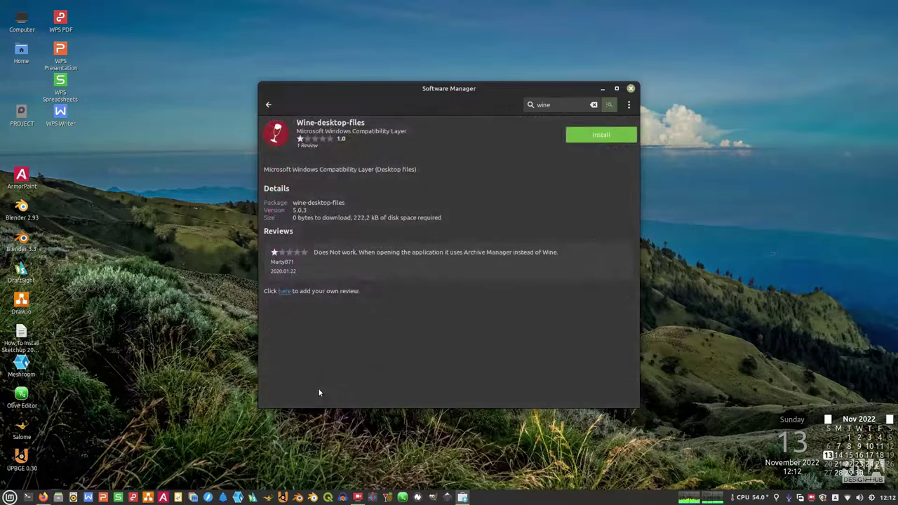
pyautogui.click(590, 134)
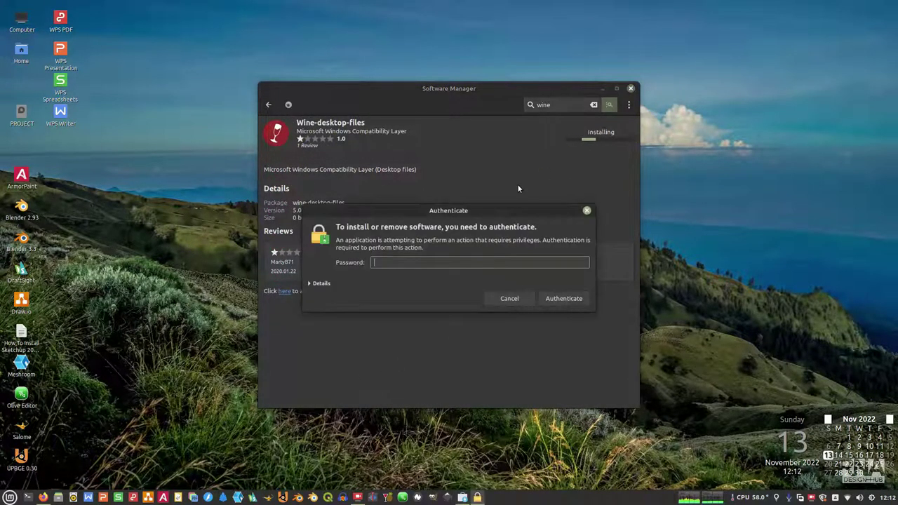
pyautogui.write('***')
pyautogui.click(551, 301)
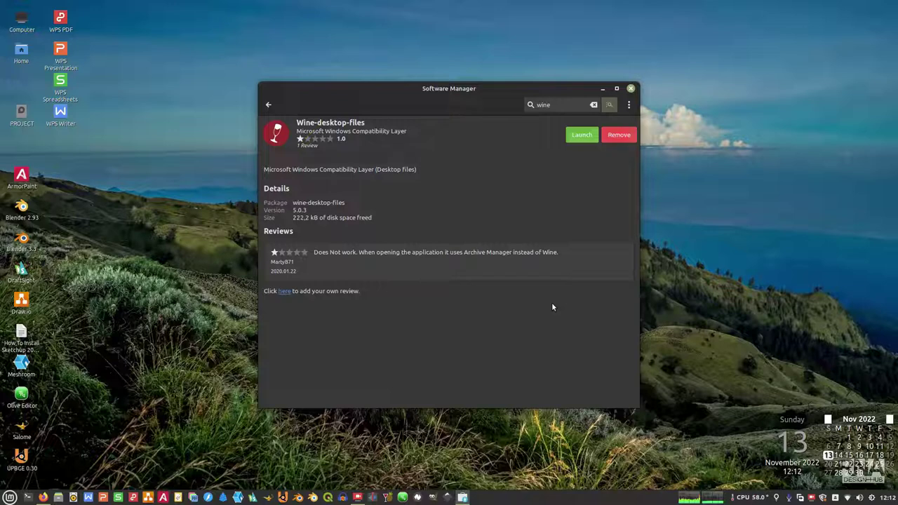
pyautogui.click(268, 104)
pyautogui.scroll(10, 466, 255)
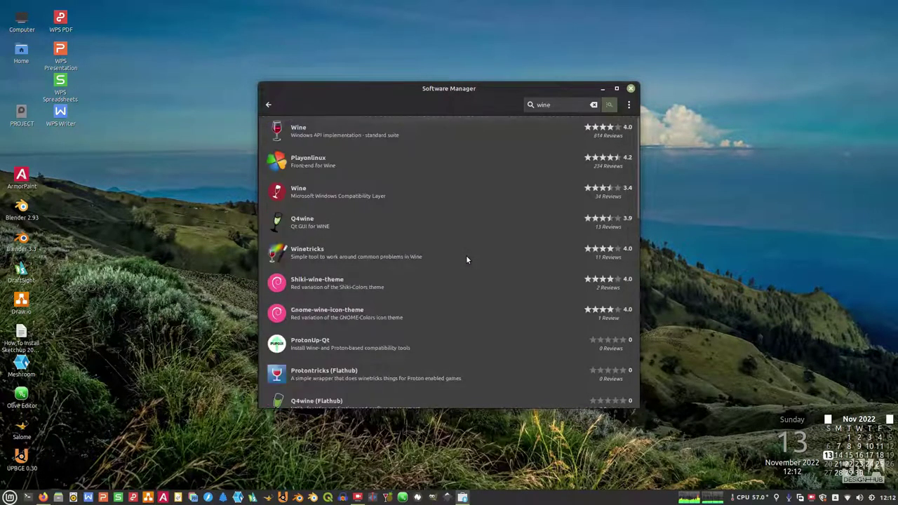
pyautogui.scroll(-10, 469, 260)
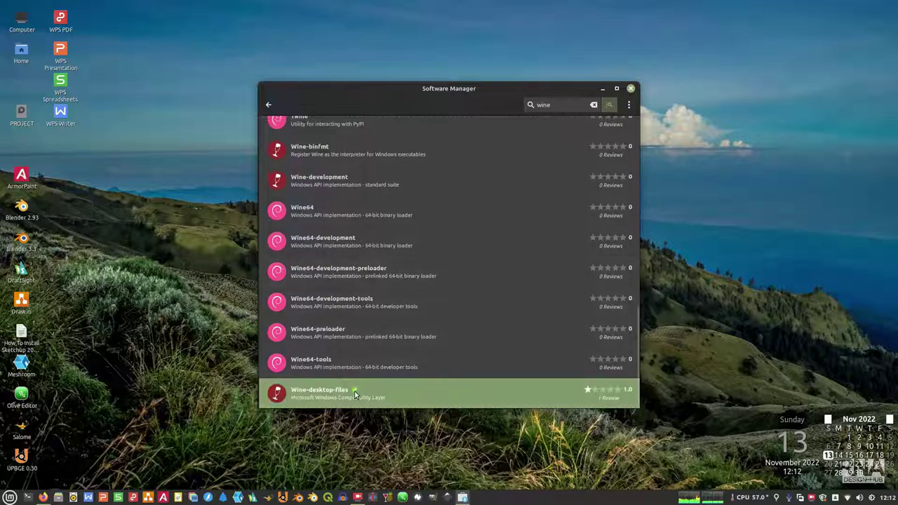
pyautogui.click(631, 89)
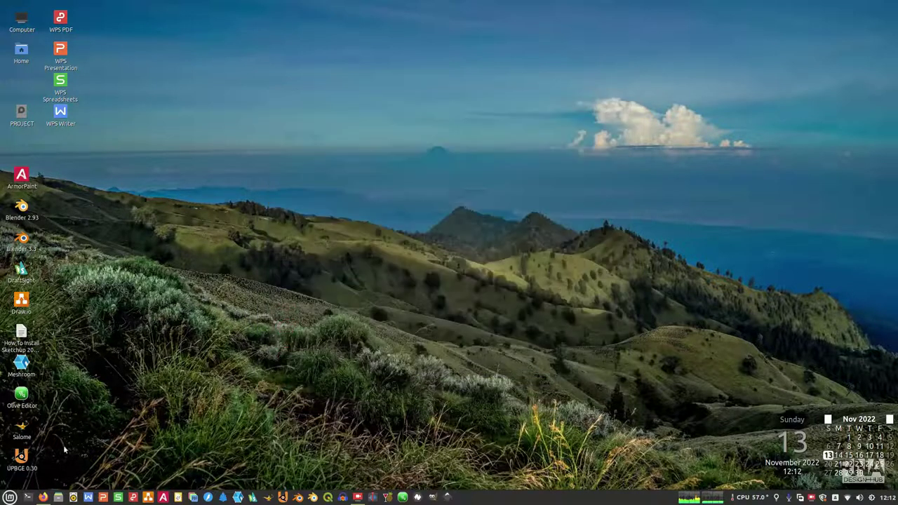
pyautogui.click(9, 497)
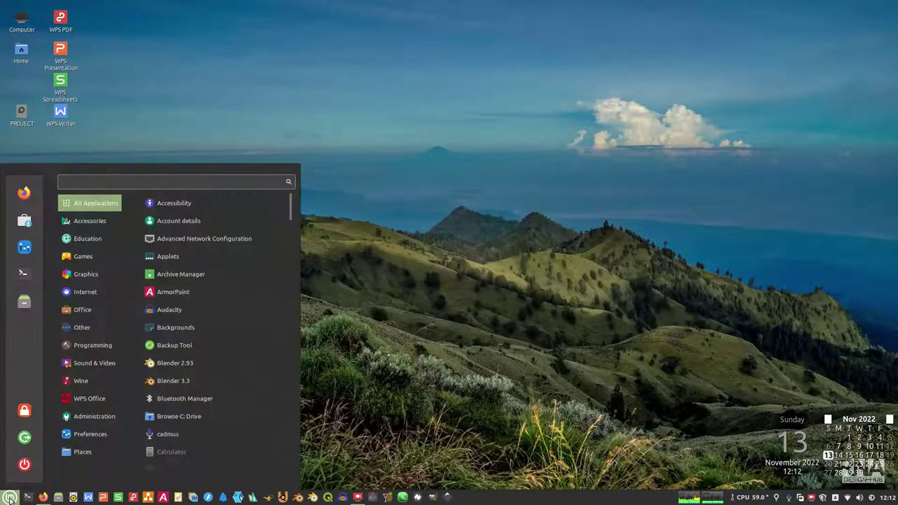
pyautogui.write('wine')
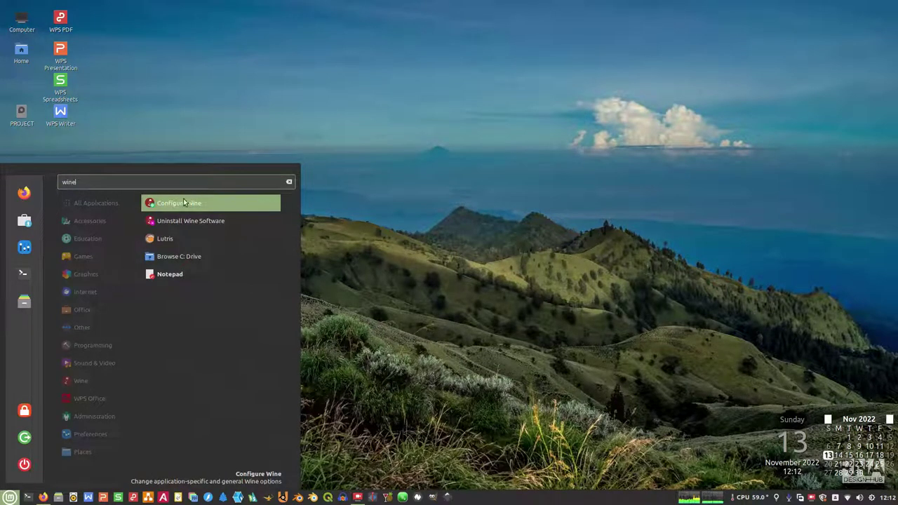
pyautogui.click(173, 204)
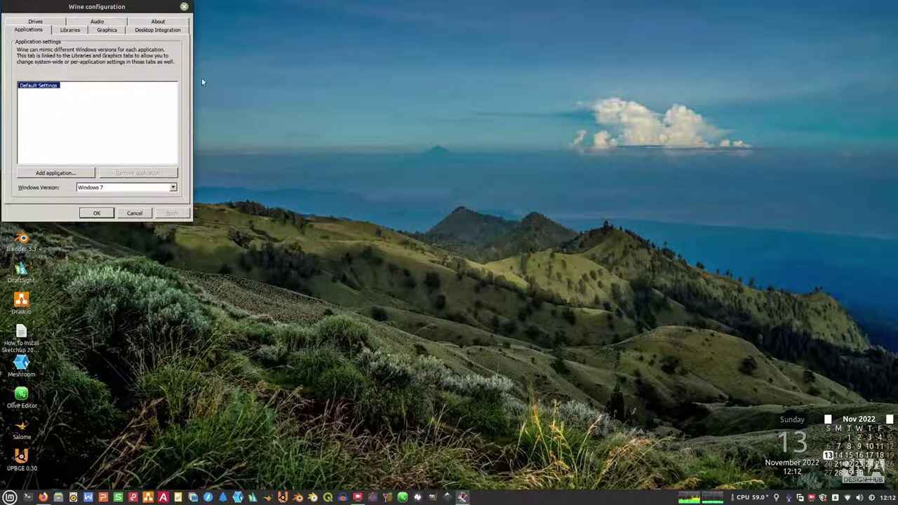
pyautogui.click(183, 6)
pyautogui.click(10, 498)
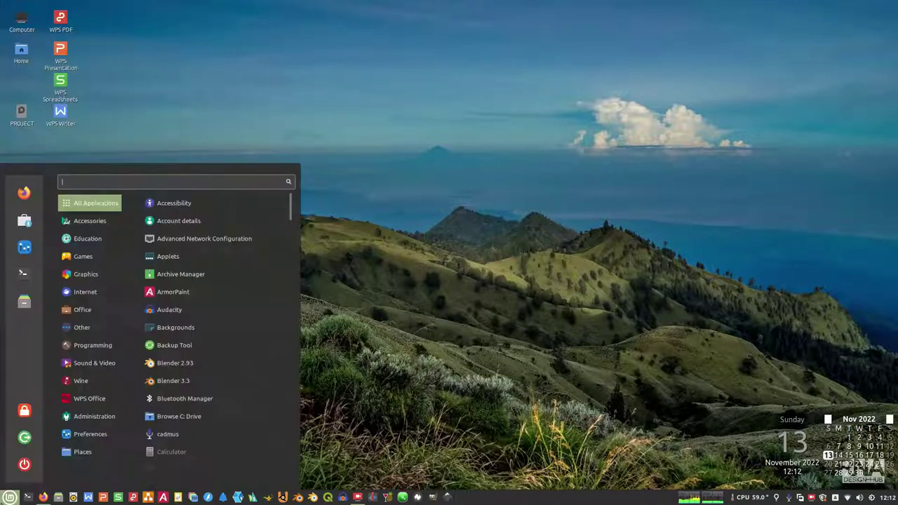
pyautogui.write('wine')
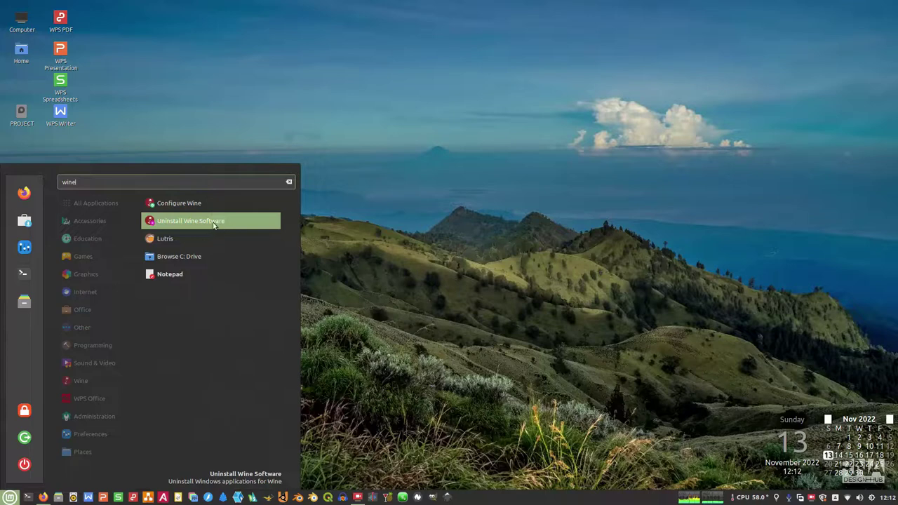
pyautogui.click(214, 223)
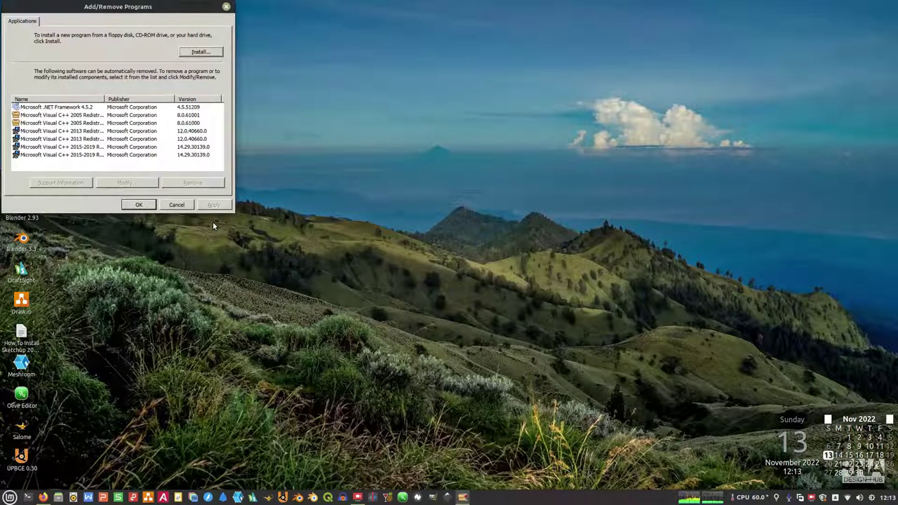
pyautogui.click(226, 7)
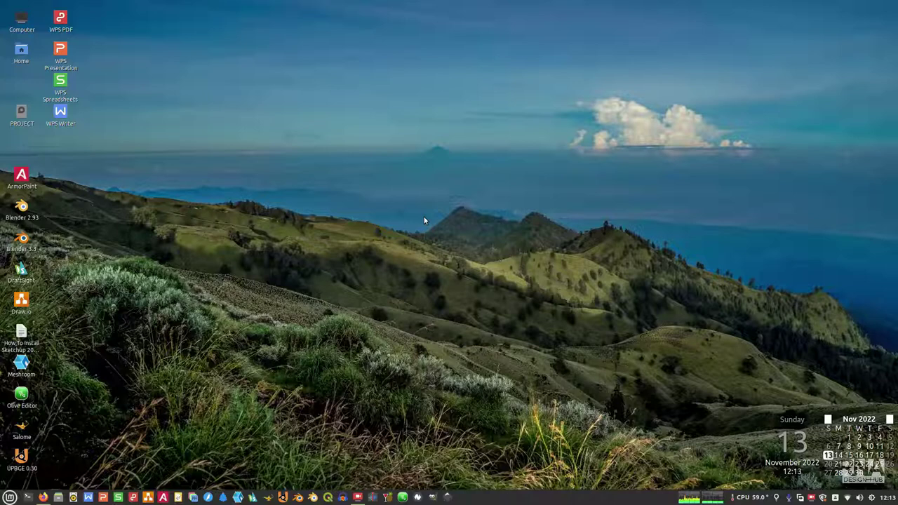
# Step: Maximise Firefox and open the folder containing the downloaded SketchUpPro-en.exe
pyautogui.moveTo(43, 499)
pyautogui.click(85, 450)
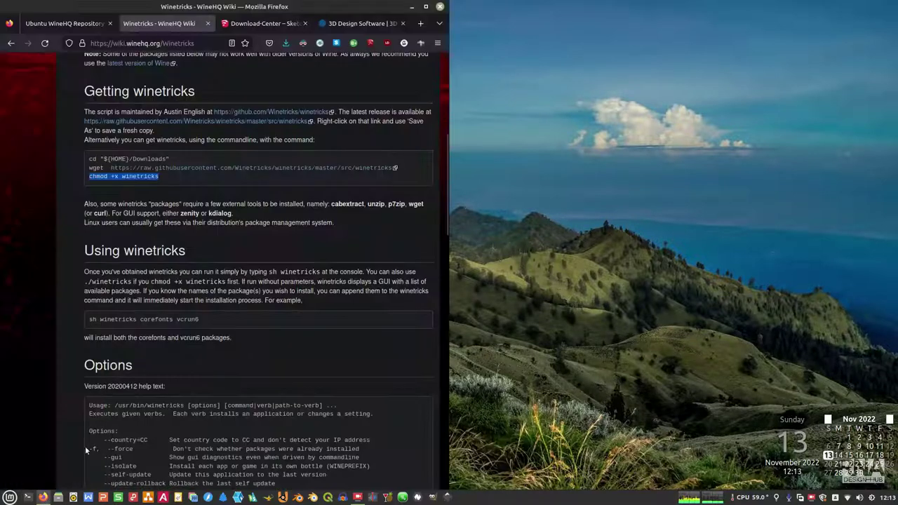
pyautogui.click(425, 6)
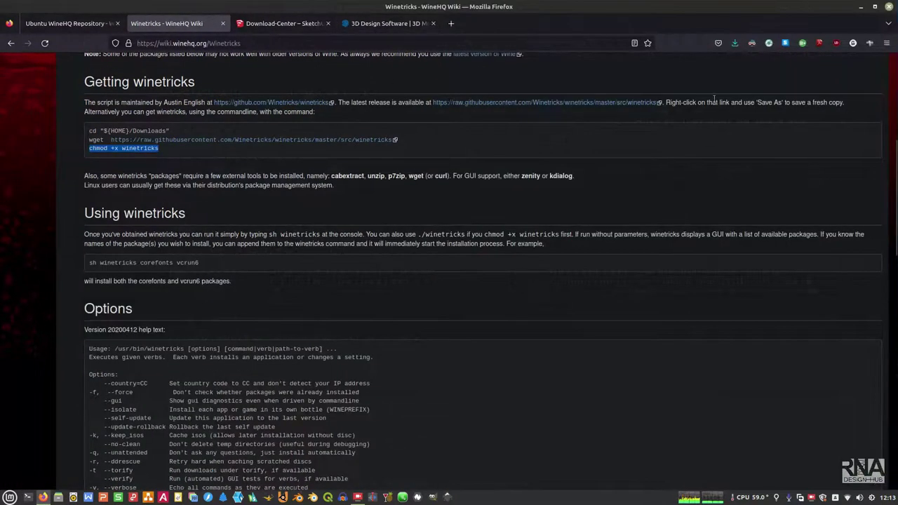
pyautogui.click(734, 44)
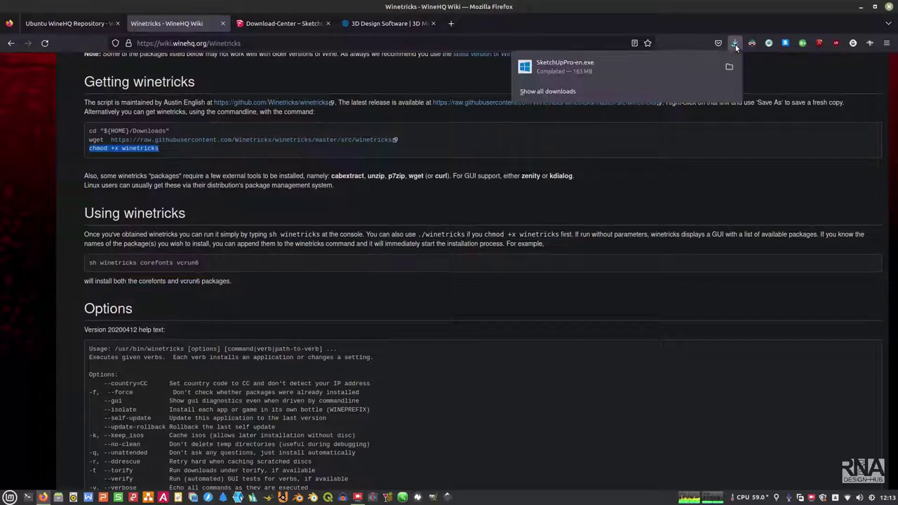
pyautogui.click(728, 66)
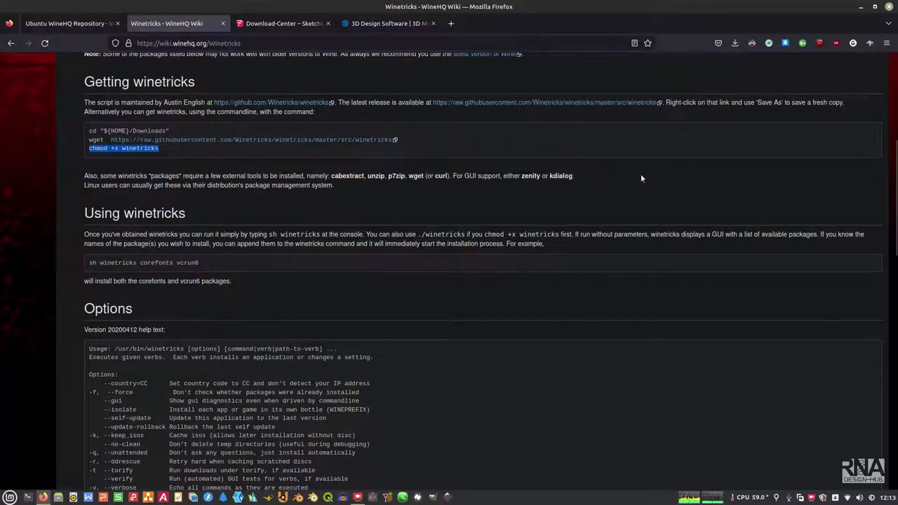
# Step: Restore and minimise Firefox, then launch the SketchUpPro-en.exe installer from Downloads
pyautogui.click(874, 9)
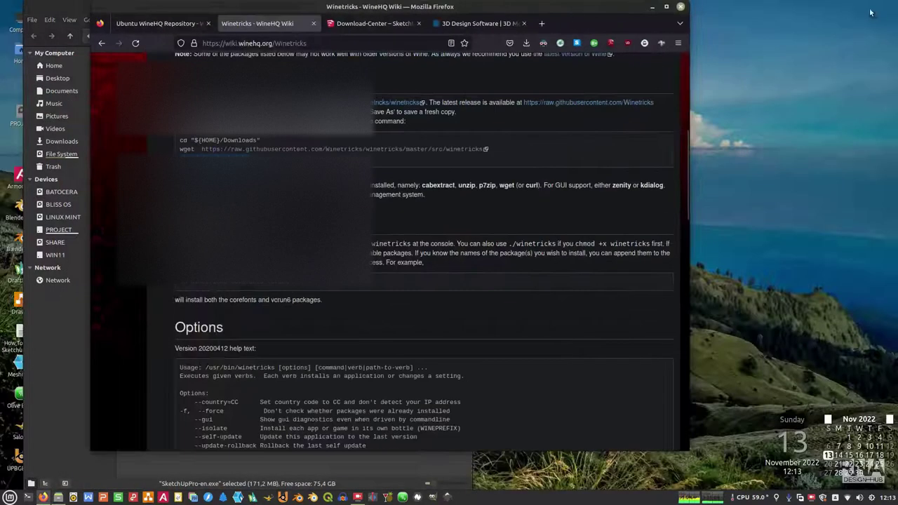
pyautogui.click(652, 7)
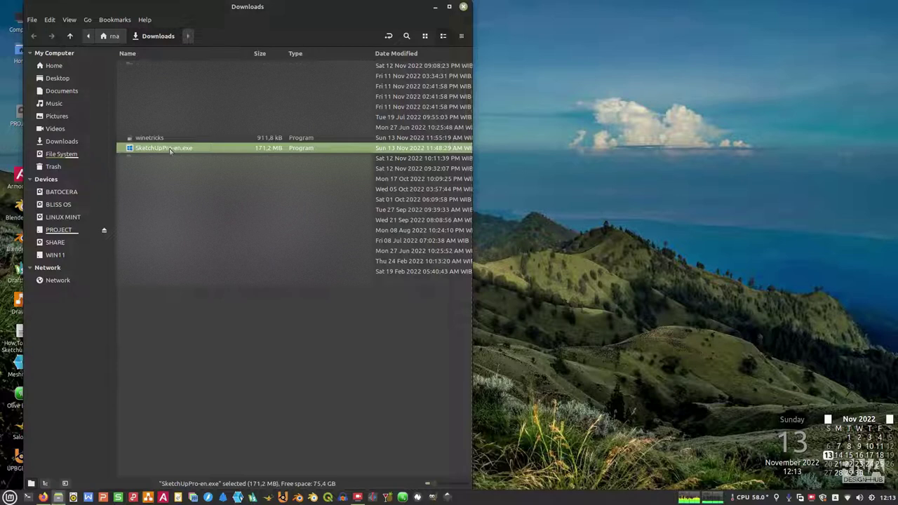
pyautogui.click(173, 347)
# Step: Run SketchUpPro-en.exe, close the file manager, and install the required Visual C++ runtime libraries
pyautogui.click(176, 150)
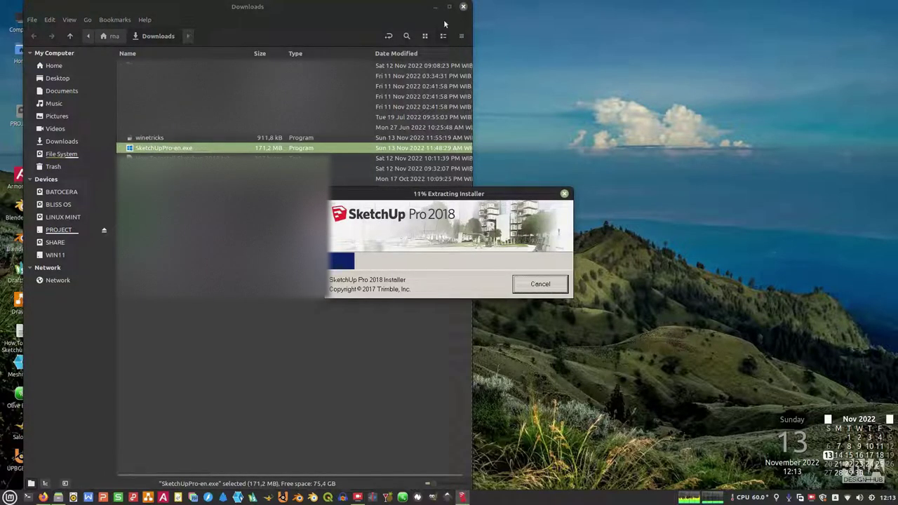
pyautogui.hotkey('ctrl', 'w')
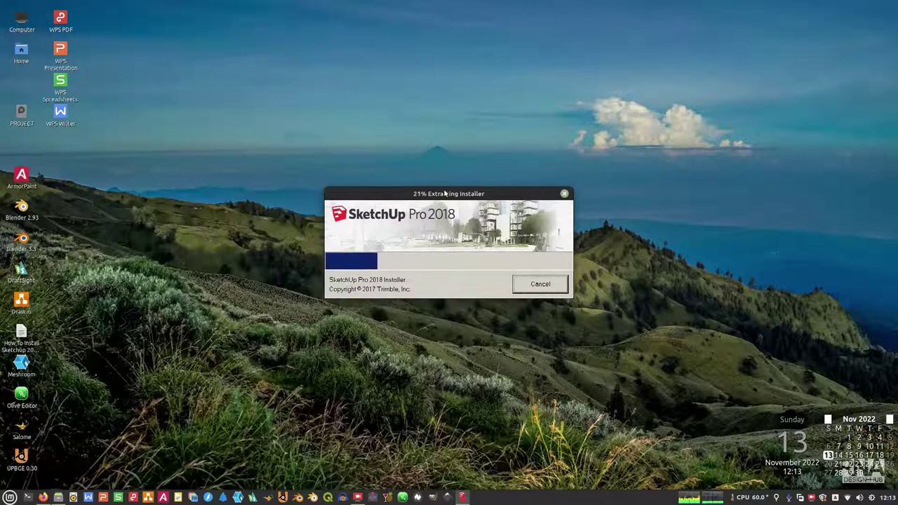
pyautogui.moveTo(445, 193); pyautogui.dragTo(449, 142)
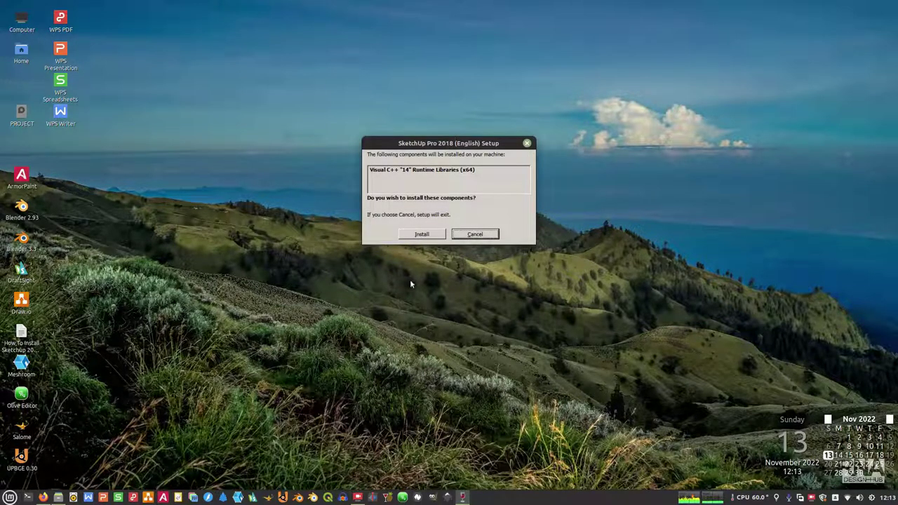
pyautogui.click(422, 234)
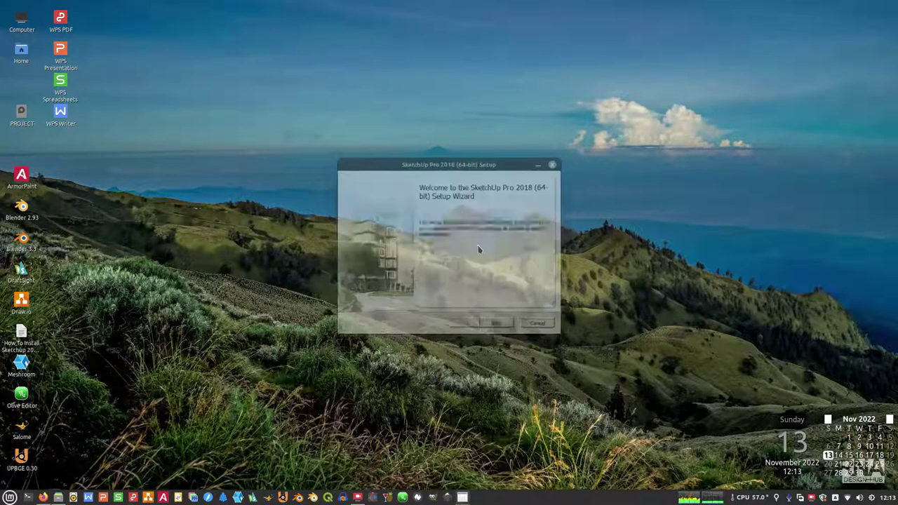
# Step: Install SketchUp Pro 2018 into the default C:\Program Files\SketchUp\SketchUp 2018\ folder
pyautogui.click(498, 325)
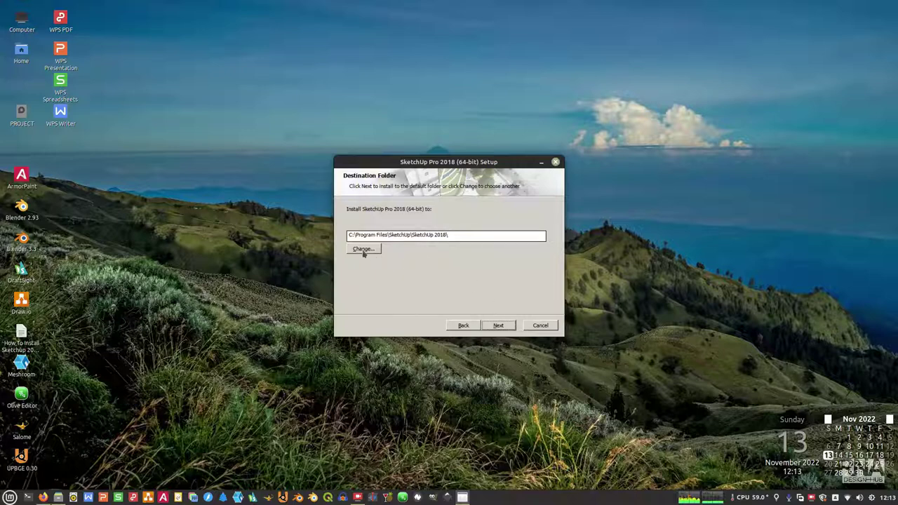
pyautogui.click(502, 326)
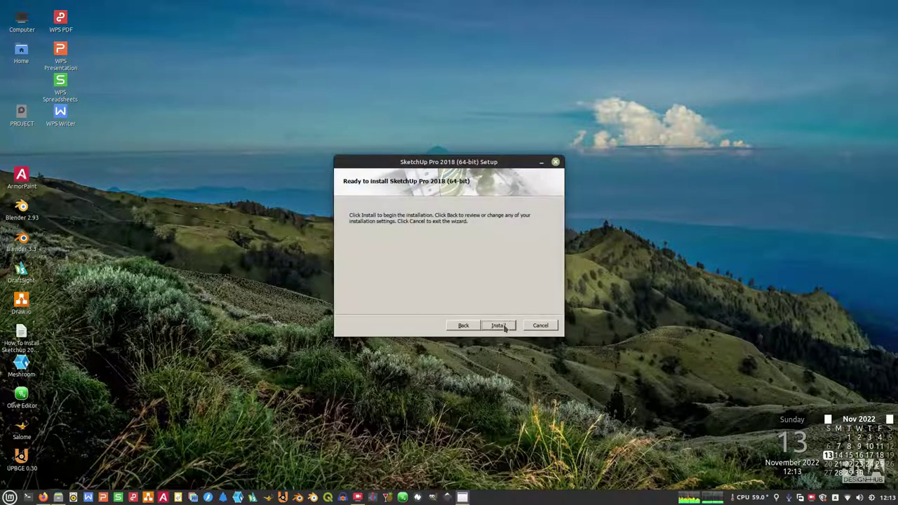
pyautogui.click(503, 326)
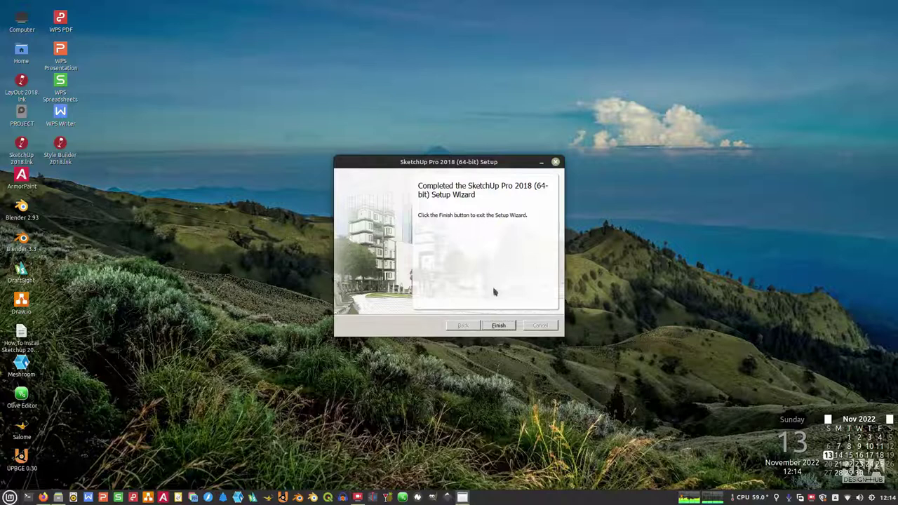
# Step: Finish setup, start SketchUp 2018 from its desktop icon, and accept the SketchUp License Agreement
pyautogui.click(497, 326)
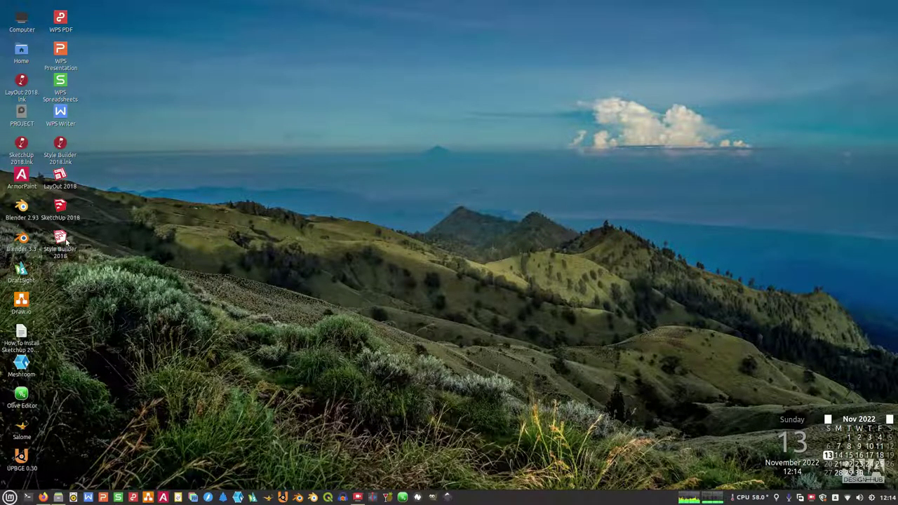
pyautogui.doubleClick(61, 210)
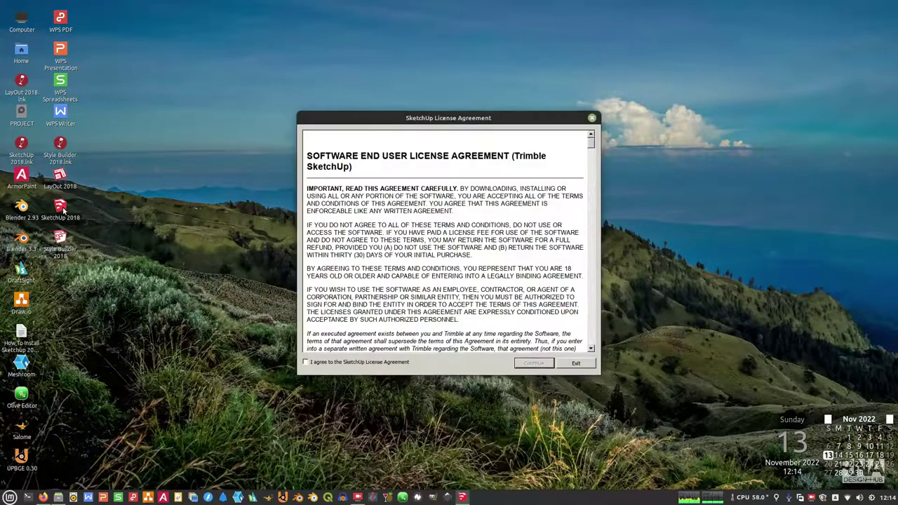
pyautogui.click(333, 363)
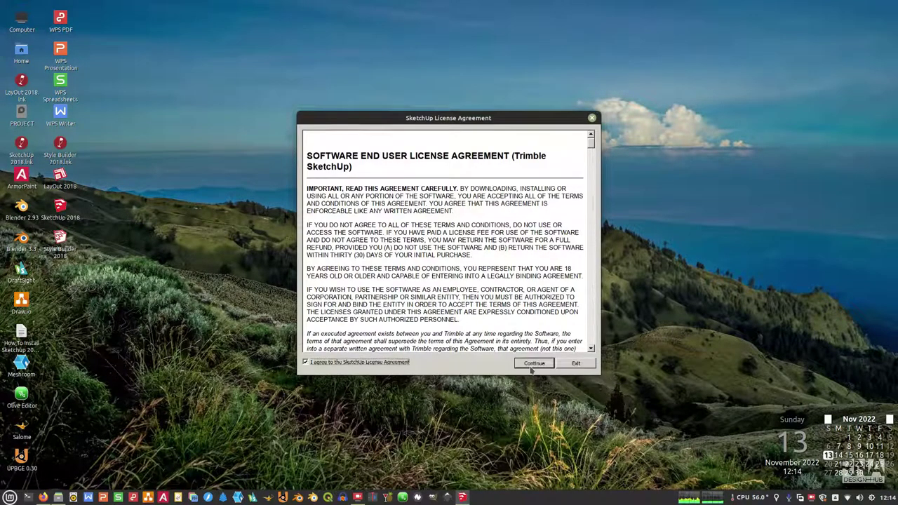
pyautogui.click(531, 364)
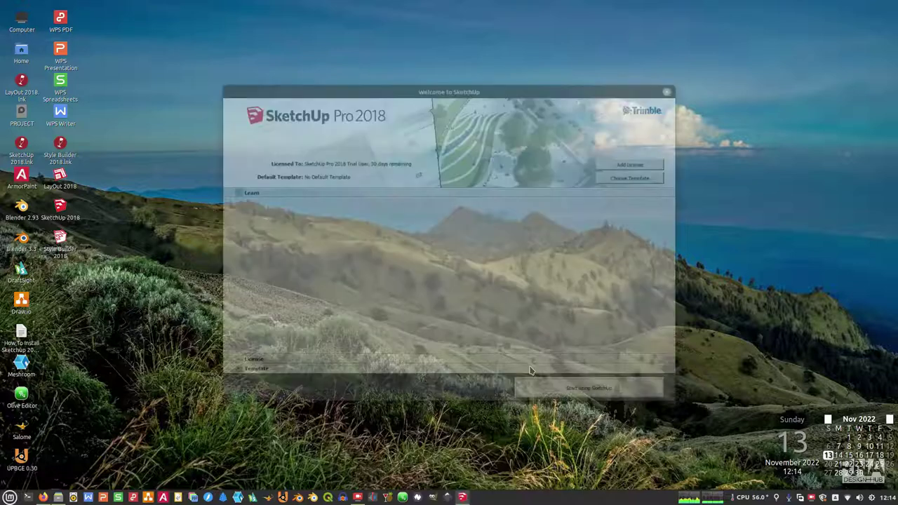
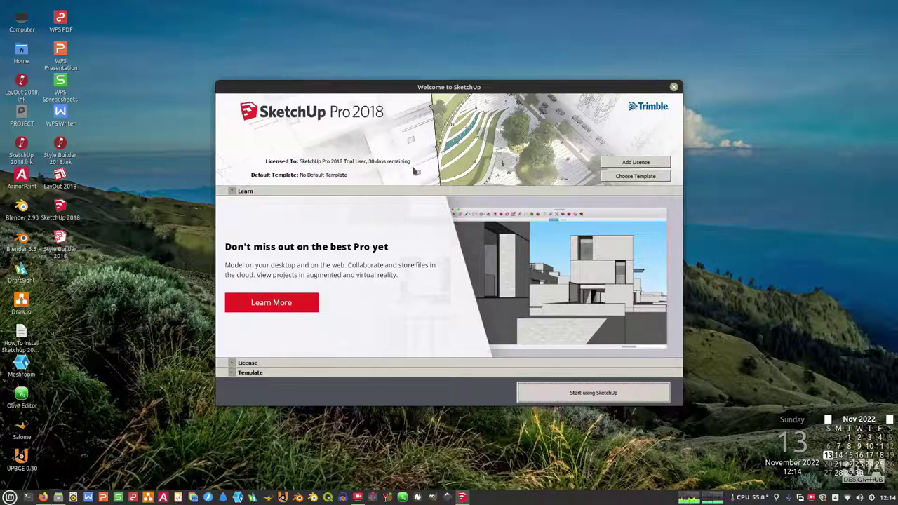
# Step: Pick Architectural Design - Millimeters as the default template and start a new model
pyautogui.click(560, 398)
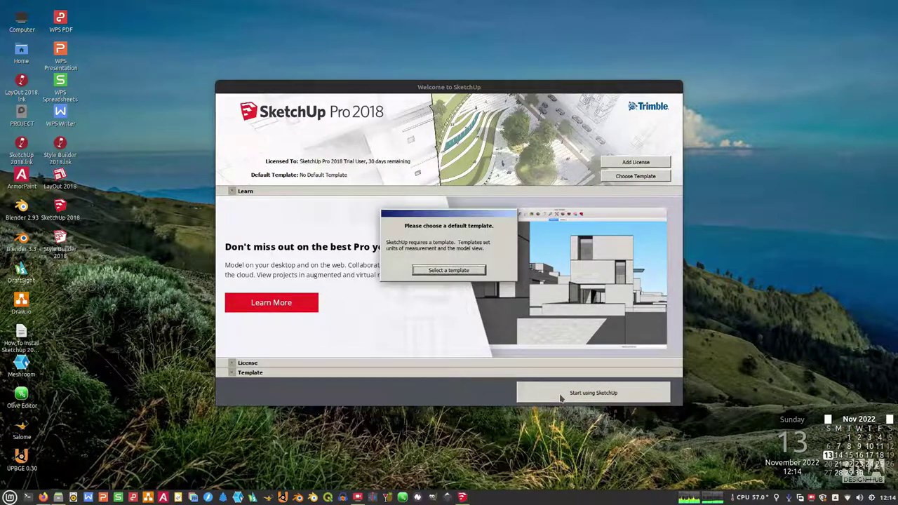
pyautogui.click(463, 274)
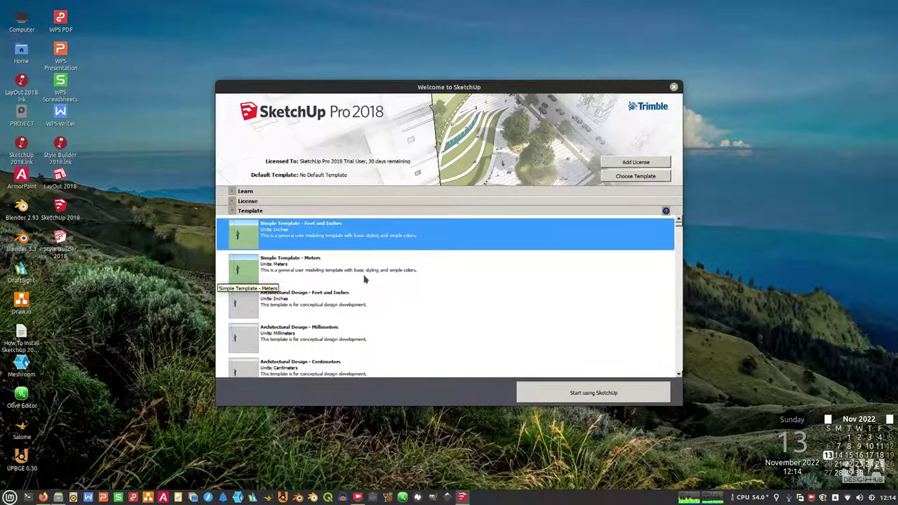
pyautogui.scroll(-5, 332, 334)
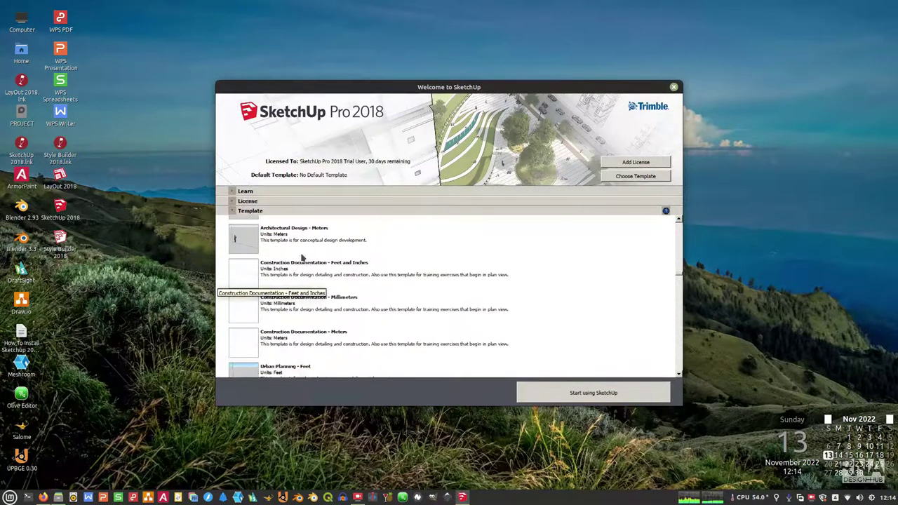
pyautogui.click(305, 240)
pyautogui.scroll(3, 316, 267)
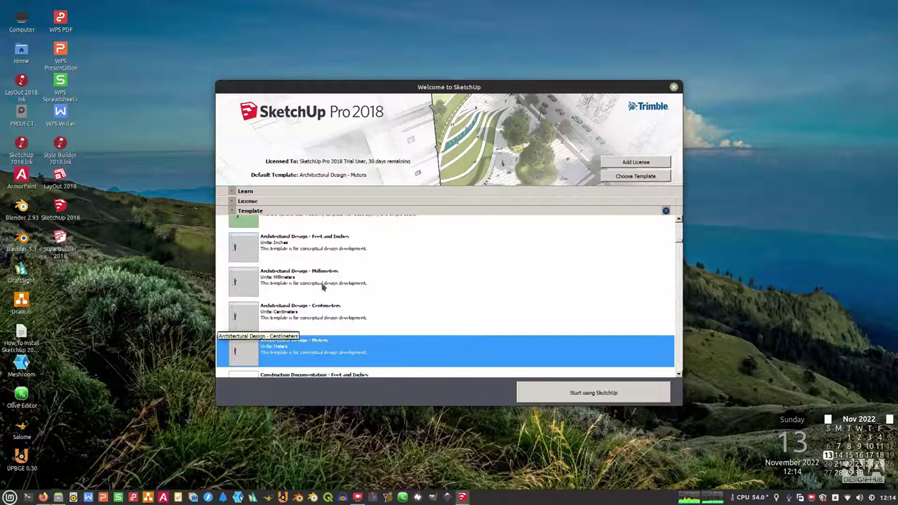
pyautogui.click(321, 277)
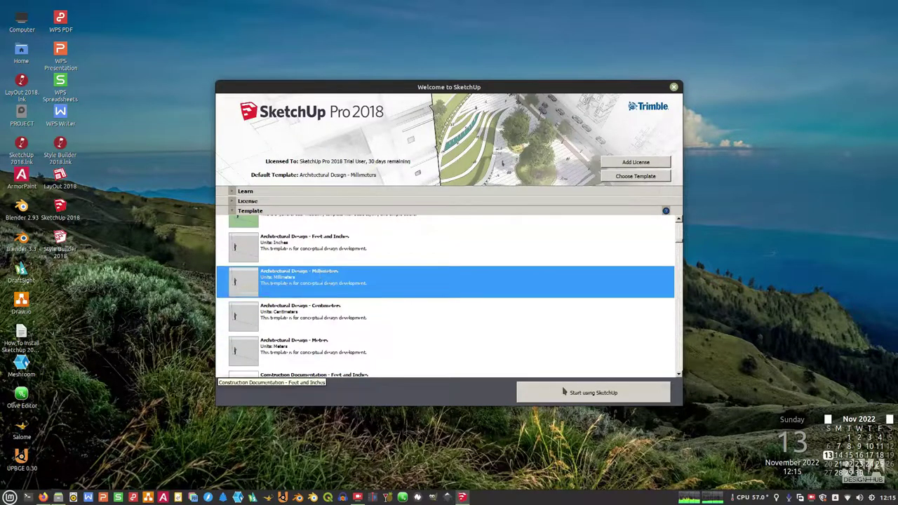
pyautogui.click(589, 392)
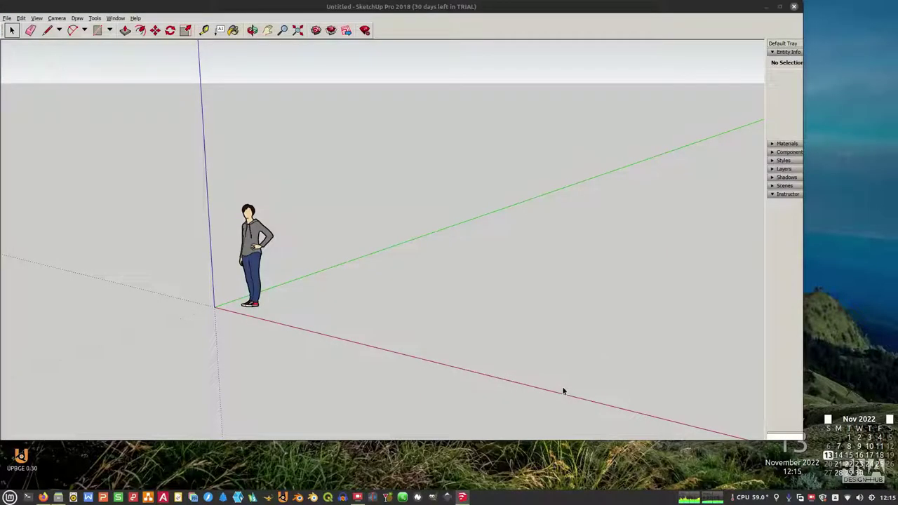
# Step: Dismiss the update reminder, maximize the window and enable the Large Tool Set toolbar
pyautogui.click(522, 283)
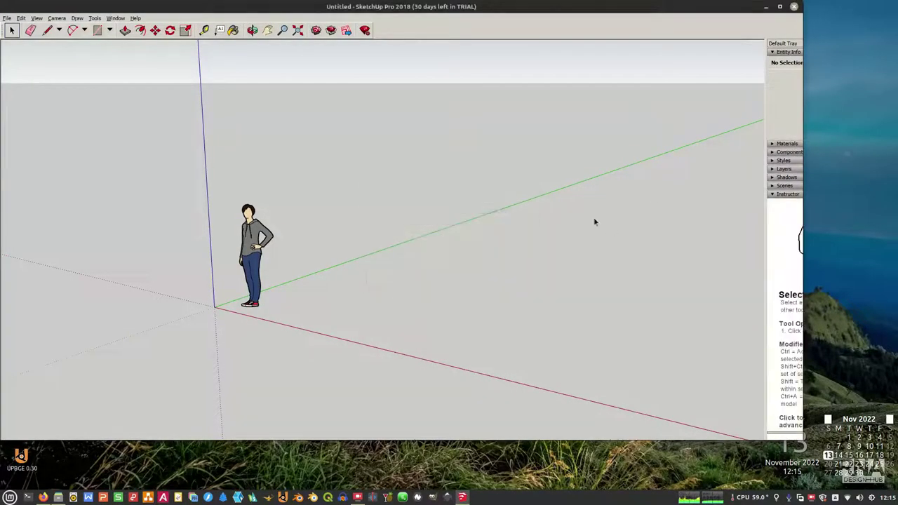
pyautogui.click(780, 7)
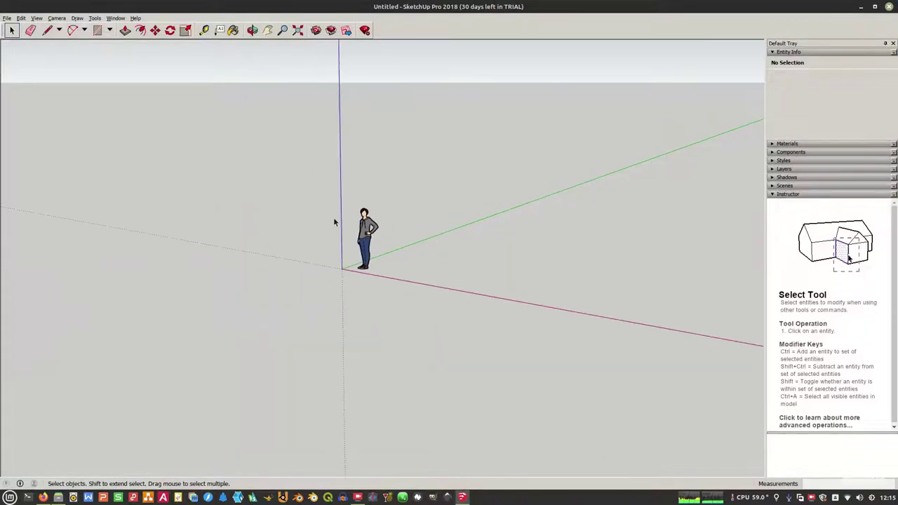
pyautogui.rightClick(446, 34)
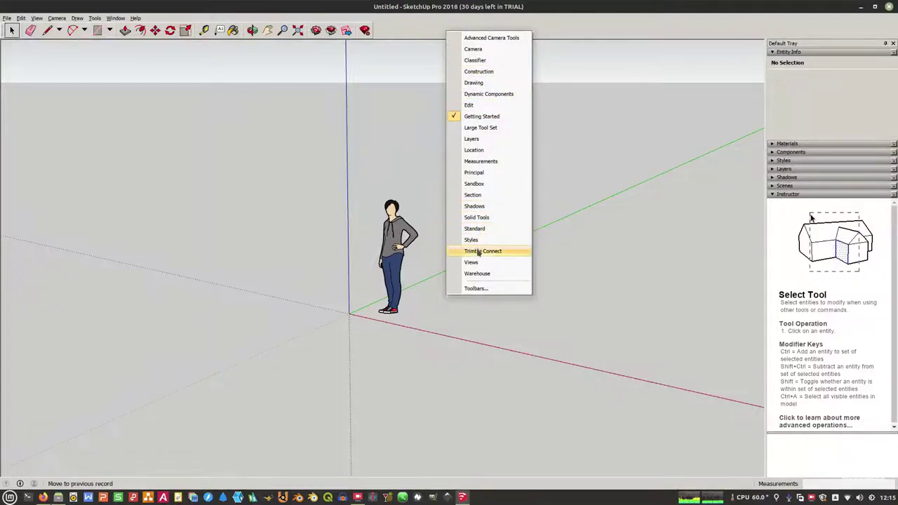
pyautogui.click(480, 128)
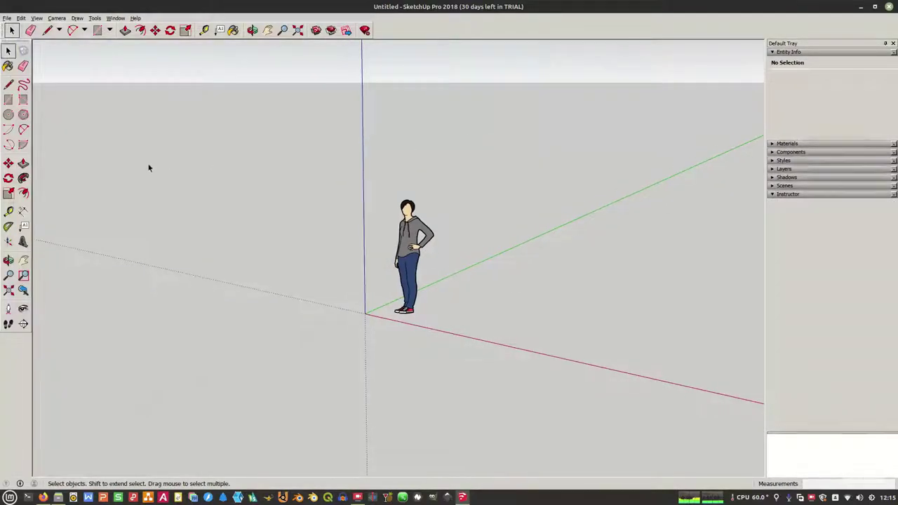
# Step: Draw a floor rectangle and push/pull it up into a box
pyautogui.click(7, 99)
pyautogui.click(297, 262)
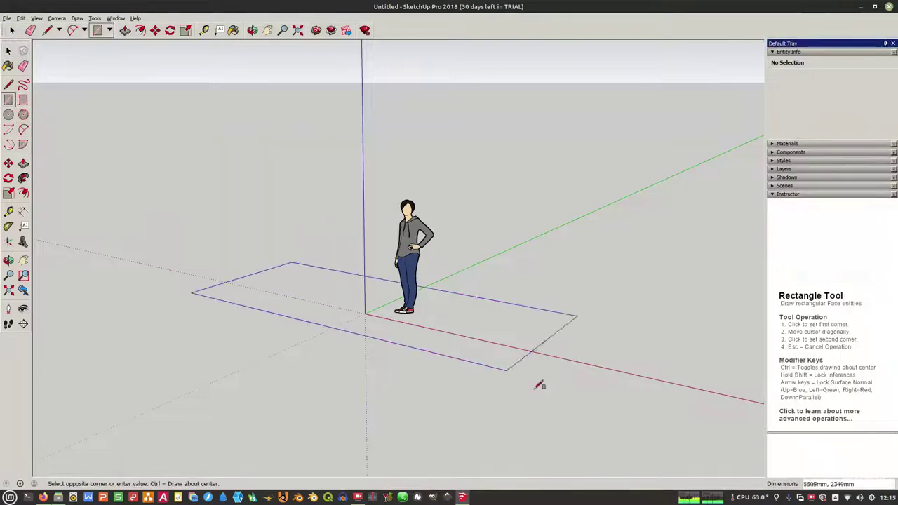
pyautogui.click(445, 432)
pyautogui.scroll(-2, 367, 327)
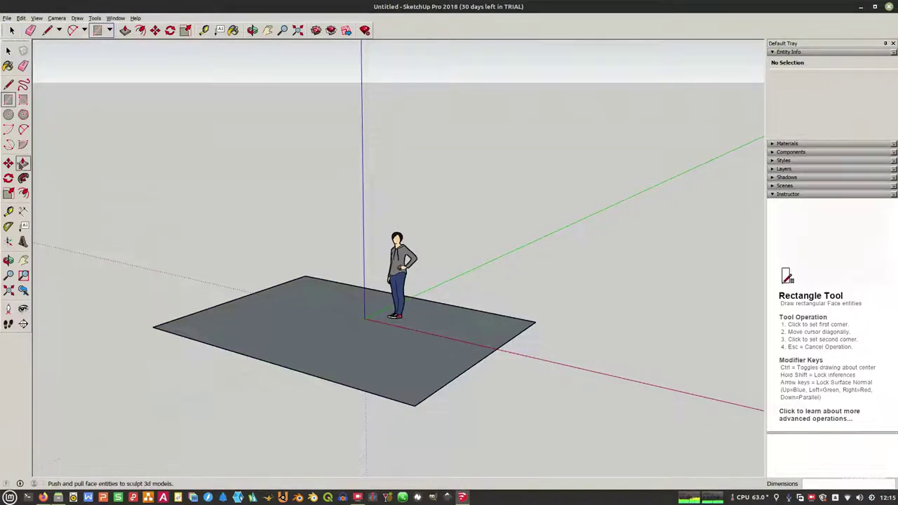
pyautogui.click(23, 163)
pyautogui.moveTo(290, 335); pyautogui.dragTo(285, 234)
# Step: Draw a square window on the front wall and push it through the wall
pyautogui.click(8, 99)
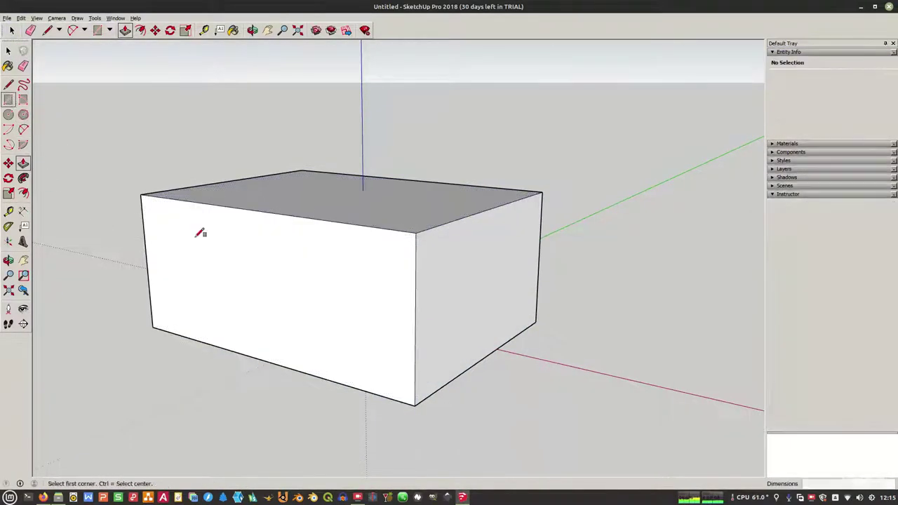
pyautogui.click(268, 232)
pyautogui.click(316, 300)
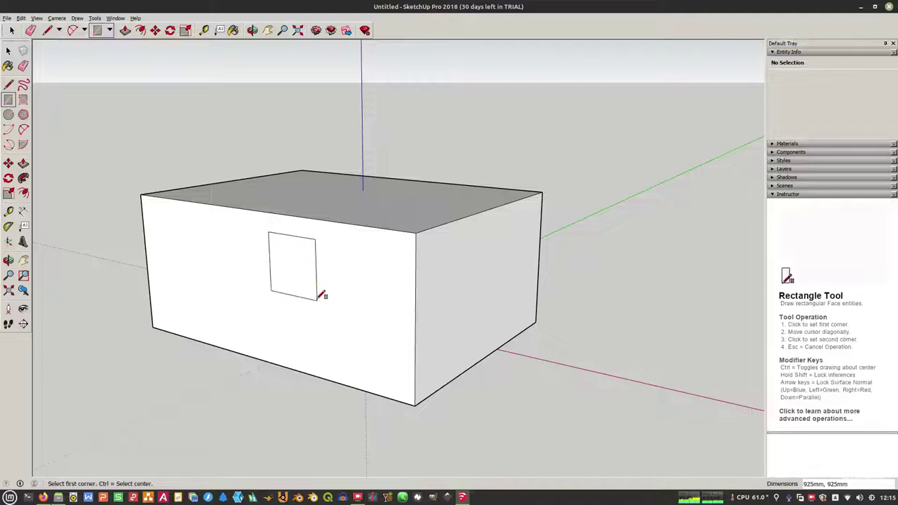
pyautogui.click(23, 163)
pyautogui.moveTo(284, 259); pyautogui.dragTo(435, 194)
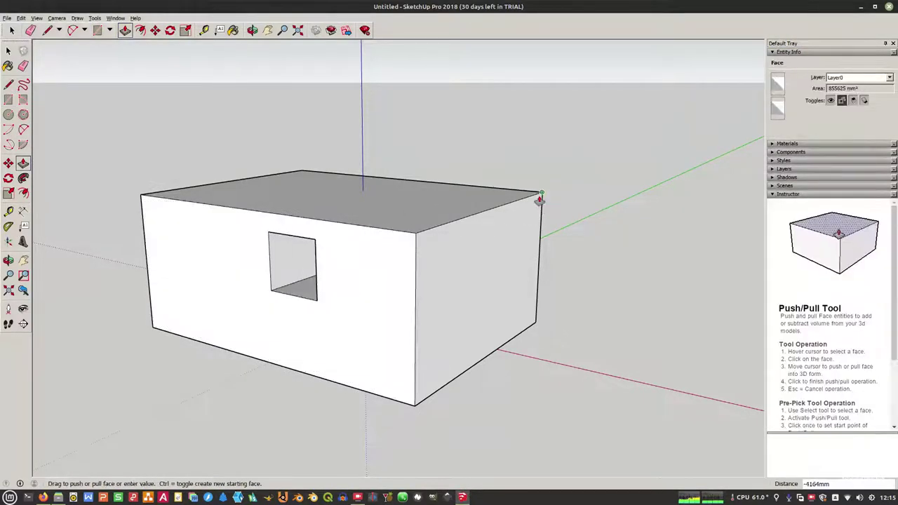
# Step: Make the whole box a group, move it to a new position, and deselect it
pyautogui.press('space')
pyautogui.tripleClick(225, 190)
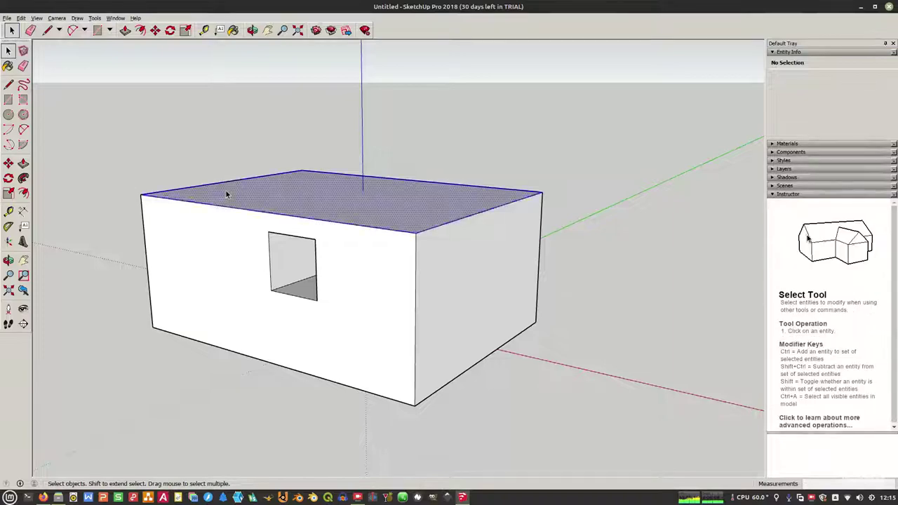
pyautogui.rightClick(225, 189)
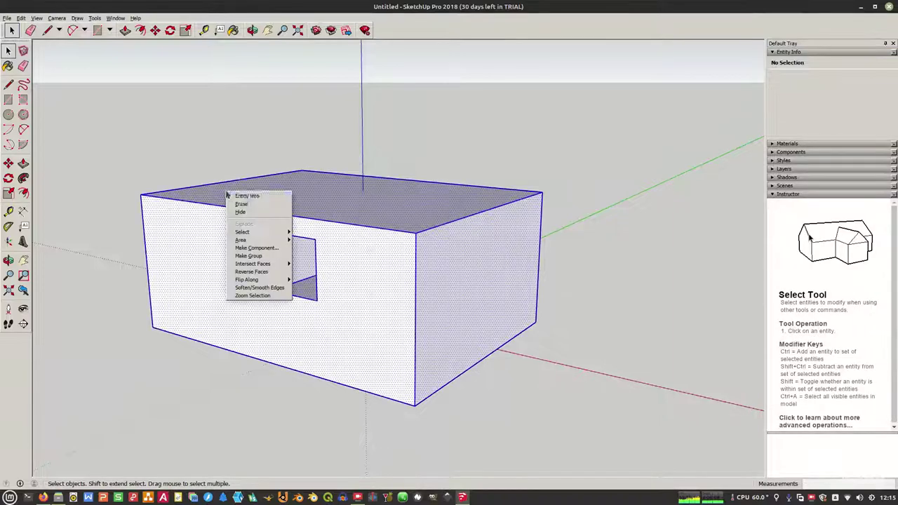
pyautogui.click(249, 256)
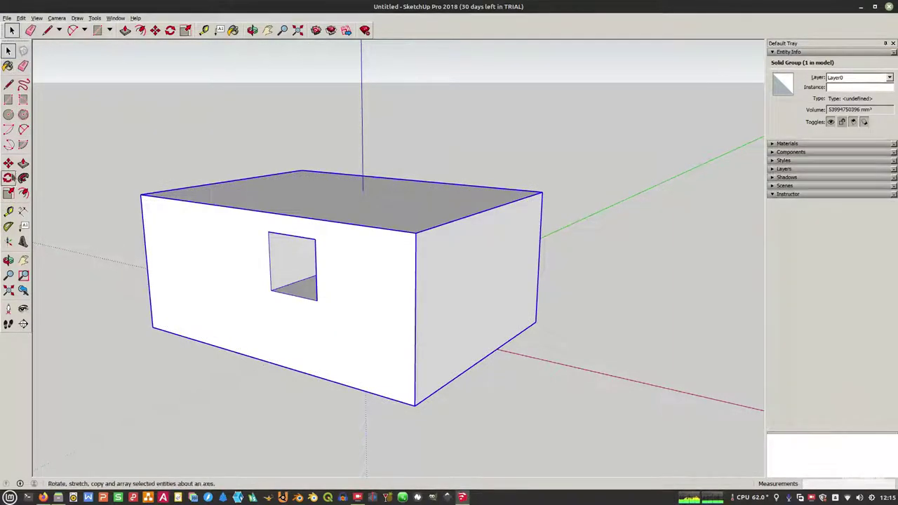
pyautogui.click(7, 163)
pyautogui.click(162, 324)
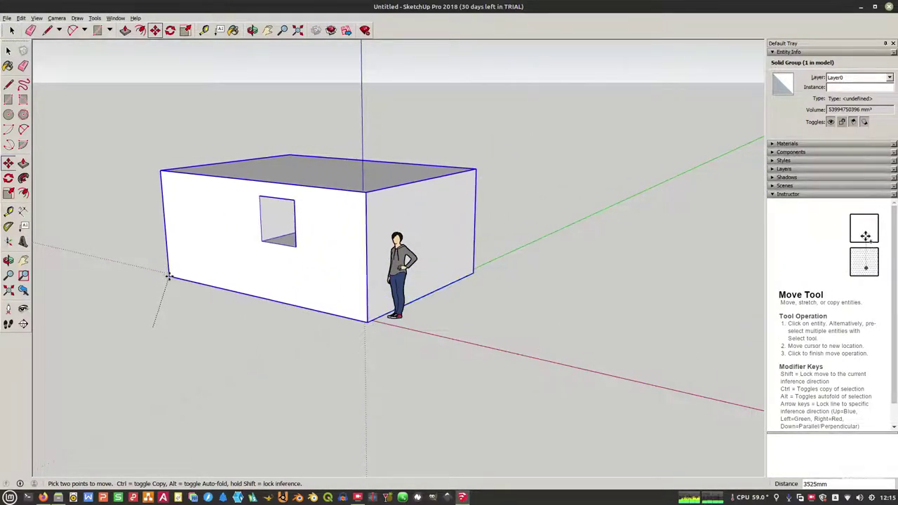
pyautogui.click(167, 275)
pyautogui.press('space')
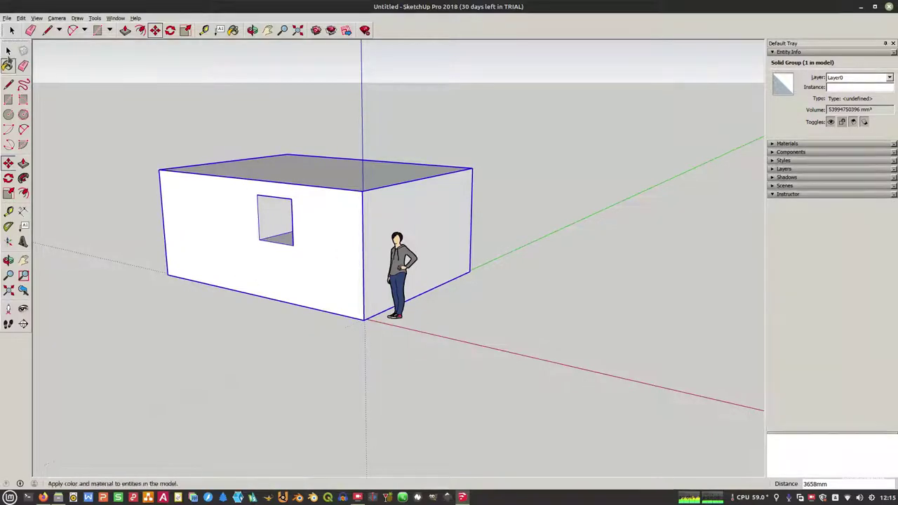
pyautogui.hotkey('ctrl', 't')
# Step: Zoom in and out to check the house, then minimize SketchUp
pyautogui.scroll(-3, 431, 207)
pyautogui.scroll(3, 287, 216)
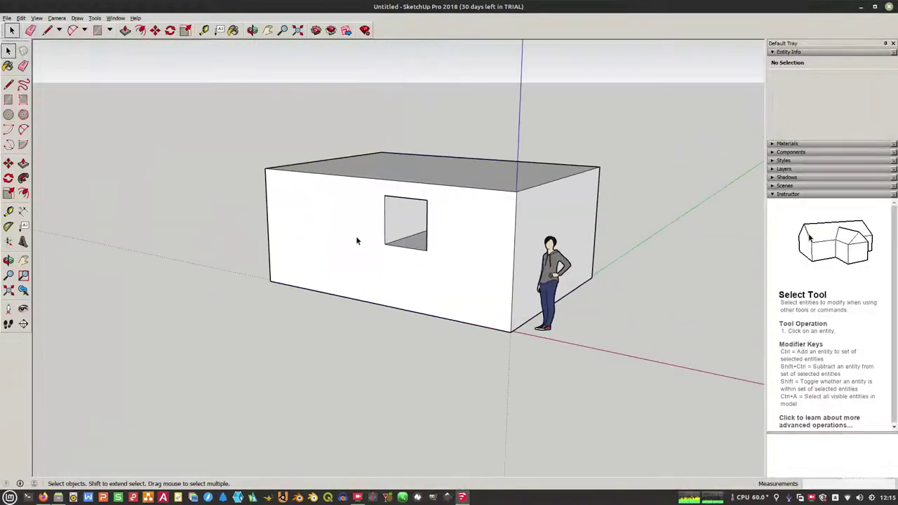
pyautogui.scroll(-2, 372, 245)
pyautogui.scroll(2, 397, 260)
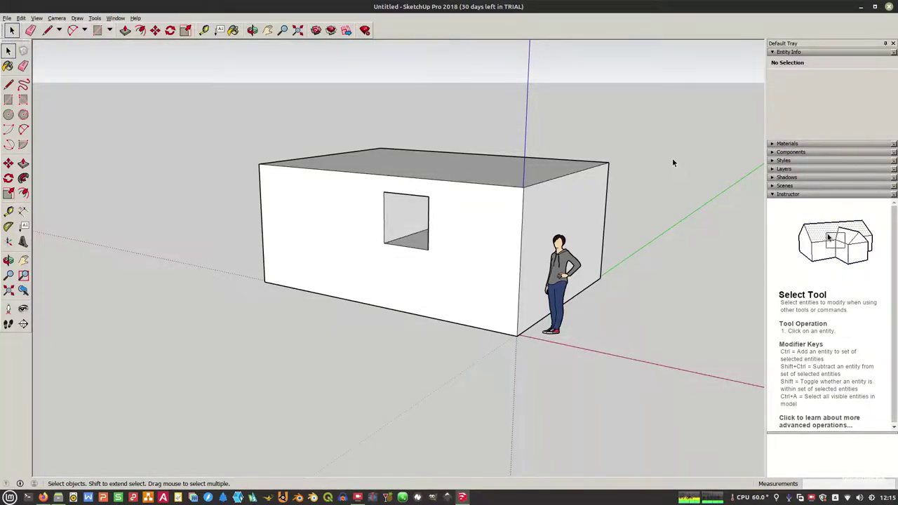
pyautogui.scroll(-3, 421, 176)
pyautogui.scroll(1, 466, 213)
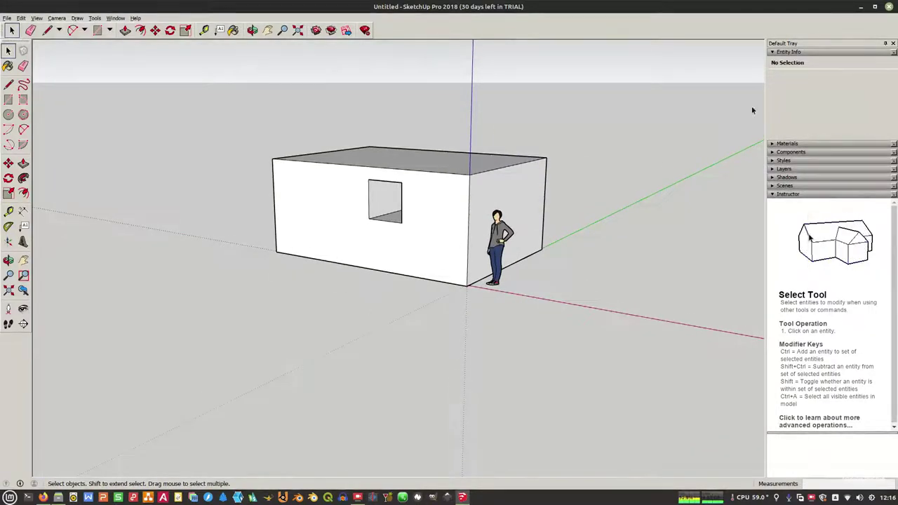
pyautogui.click(859, 8)
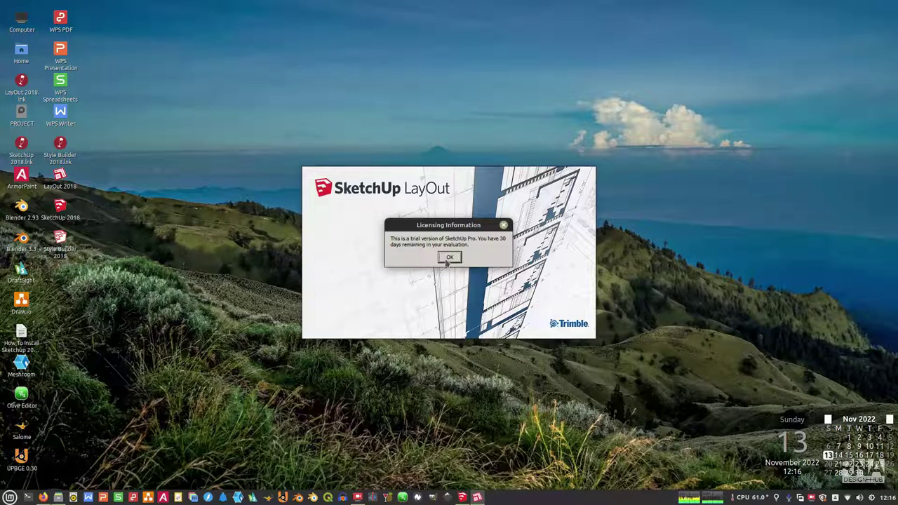
# Step: Close LayOut's trial licensing notice with OK
pyautogui.click(449, 258)
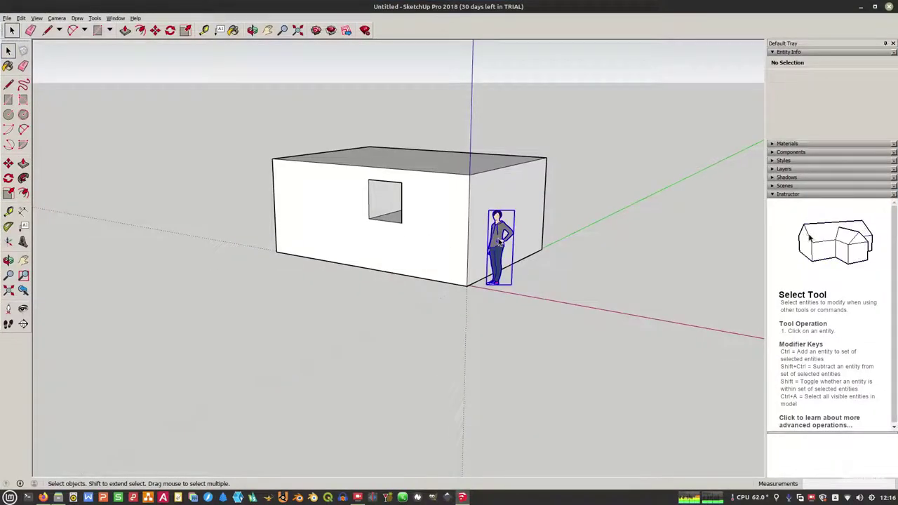
# Step: Delete the person figure, draw a door outline on the front wall, and delete its face
pyautogui.click(500, 246)
pyautogui.press('Delete')
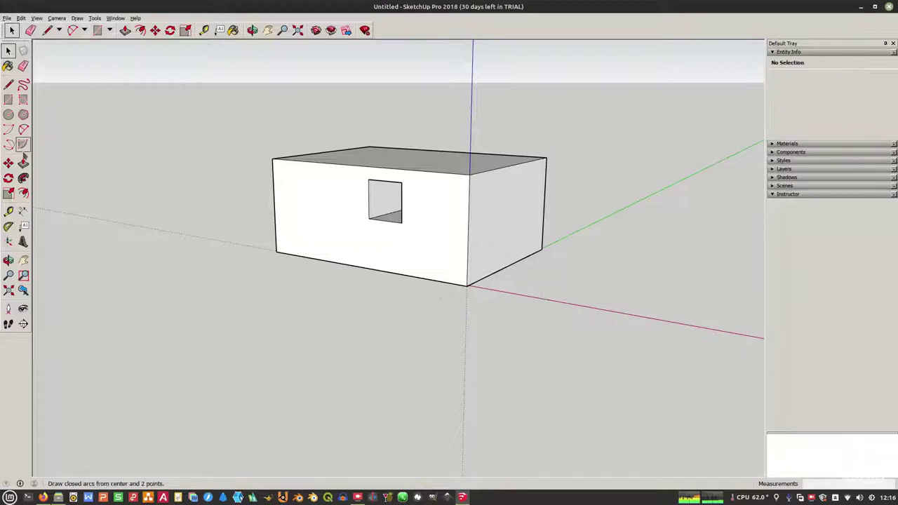
pyautogui.click(8, 99)
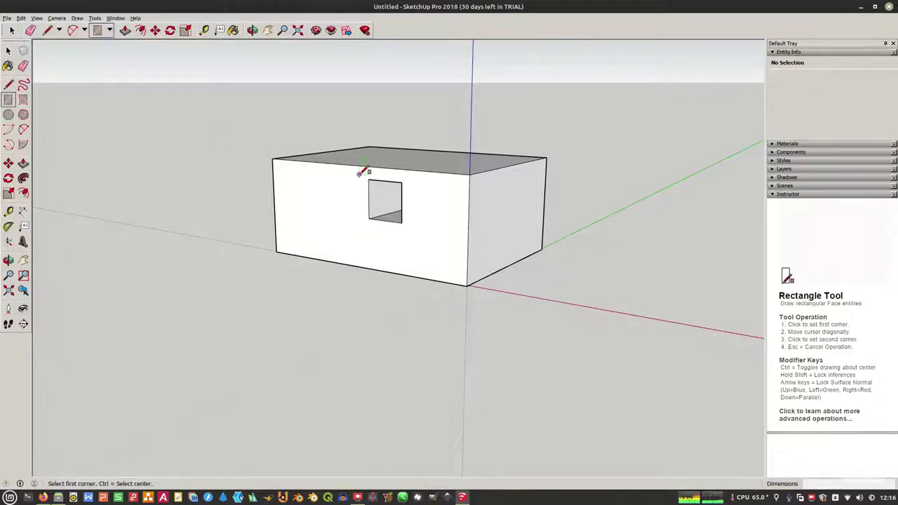
pyautogui.click(359, 174)
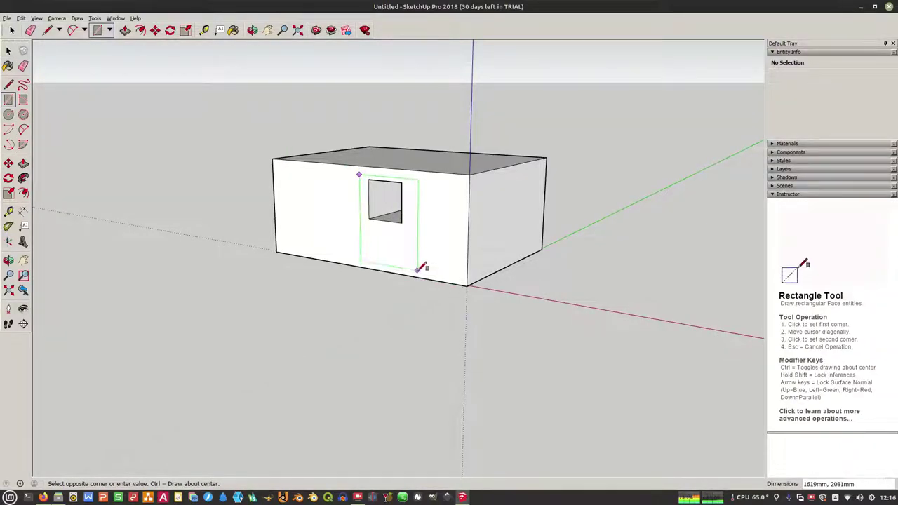
pyautogui.click(418, 271)
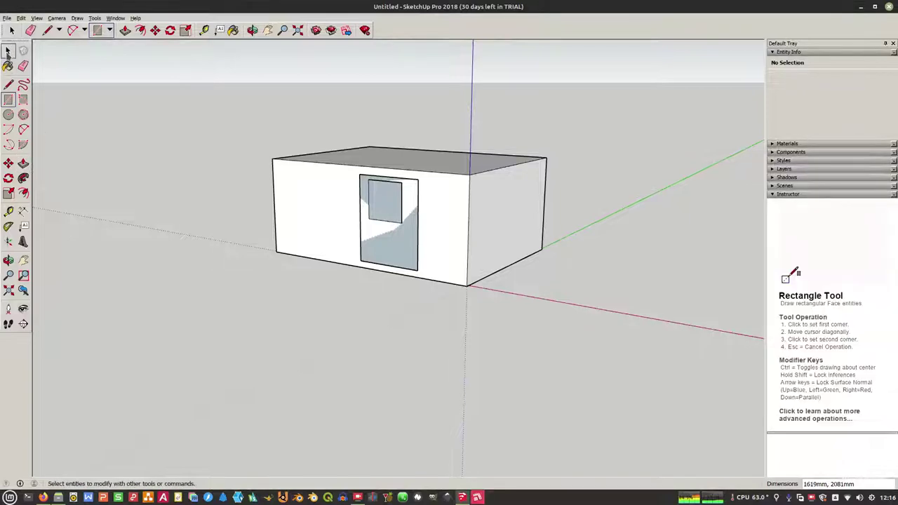
pyautogui.click(7, 50)
pyautogui.click(390, 242)
pyautogui.press('Delete')
# Step: Open the house group for editing and start a new door rectangle on the front wall
pyautogui.doubleClick(429, 208)
pyautogui.click(429, 209)
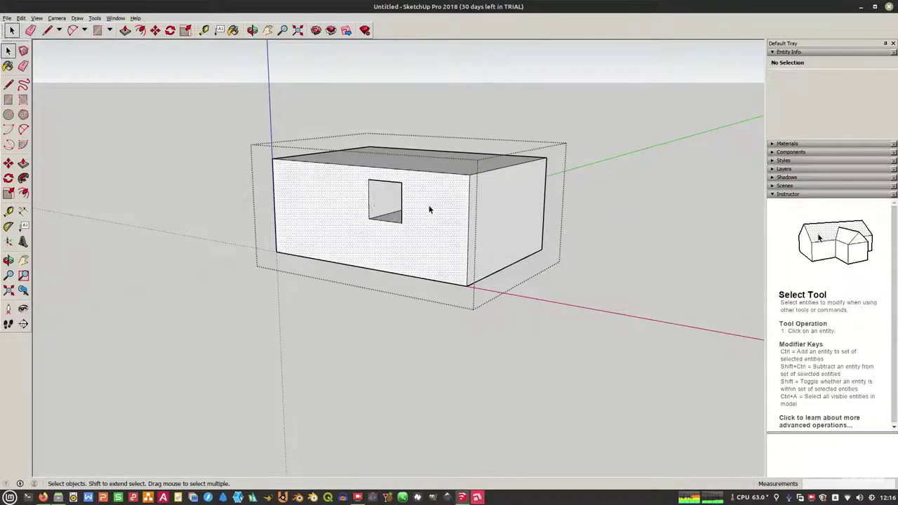
pyautogui.press('r')
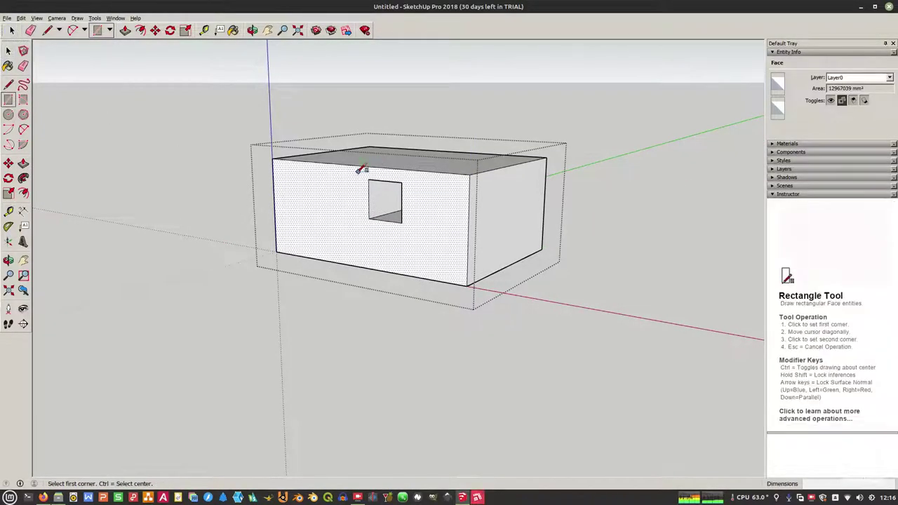
pyautogui.click(357, 172)
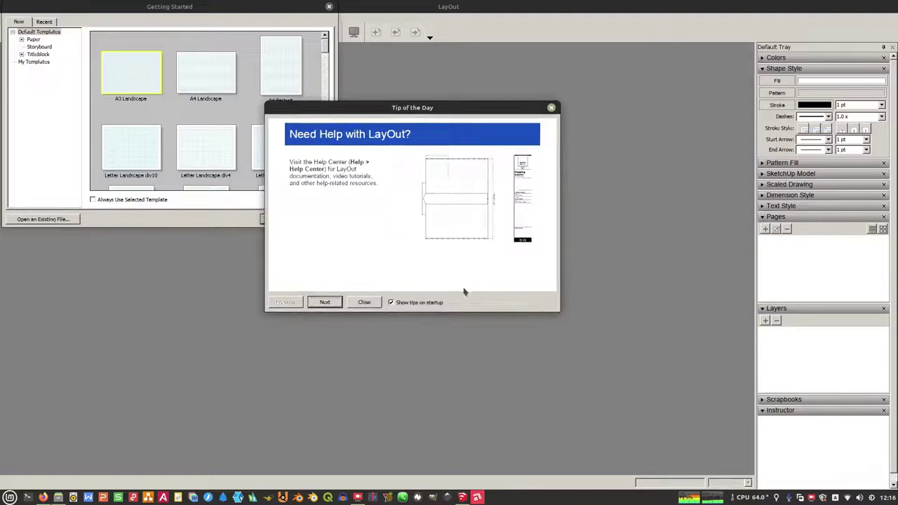
# Step: Close Tip of the Day, create an A3 Landscape document, and return to SketchUp
pyautogui.click(365, 303)
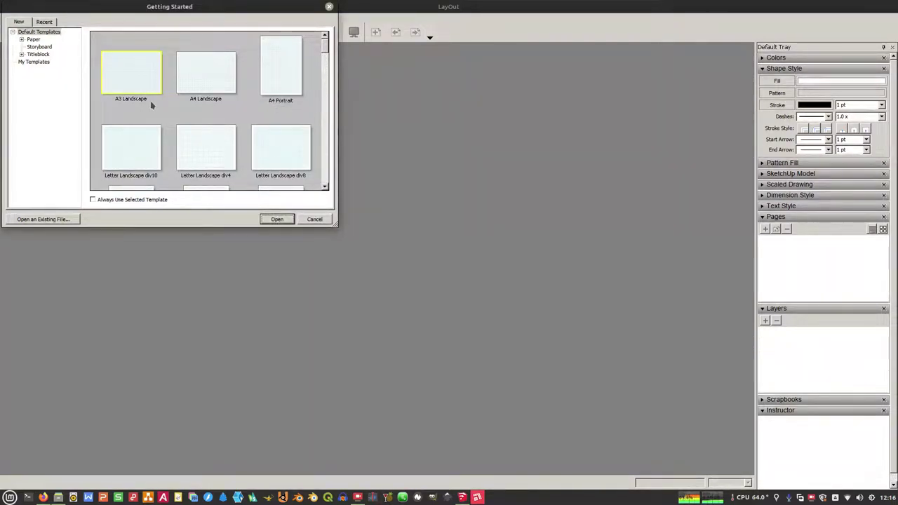
pyautogui.click(278, 219)
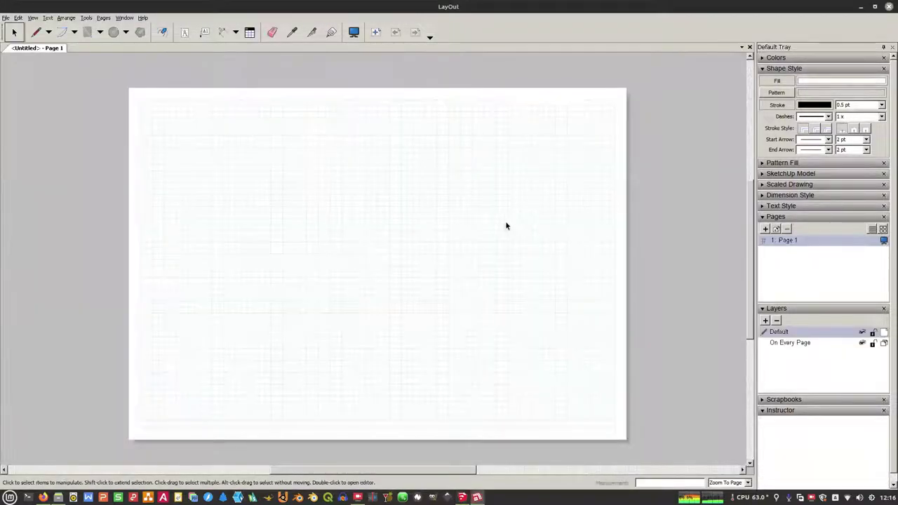
pyautogui.click(463, 497)
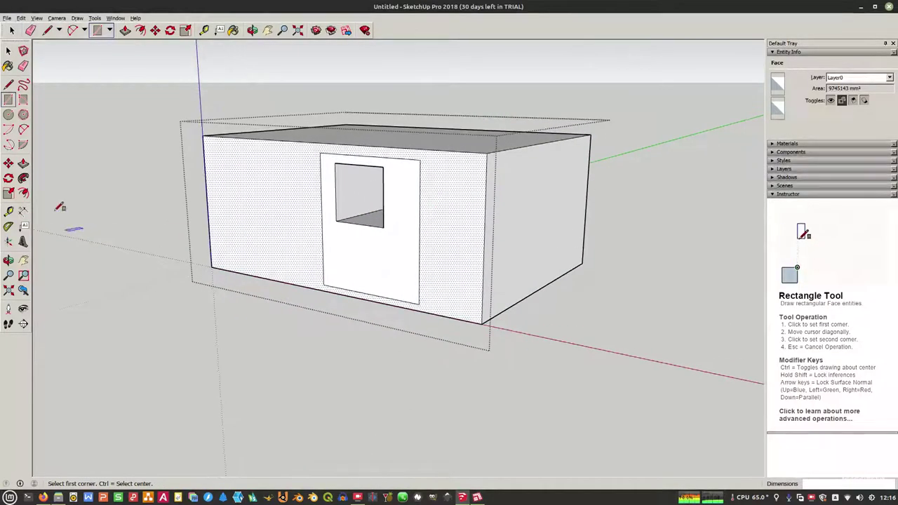
# Step: Push the door face back into the wall and begin a window rectangle on the left
pyautogui.click(23, 162)
pyautogui.scroll(2, 363, 284)
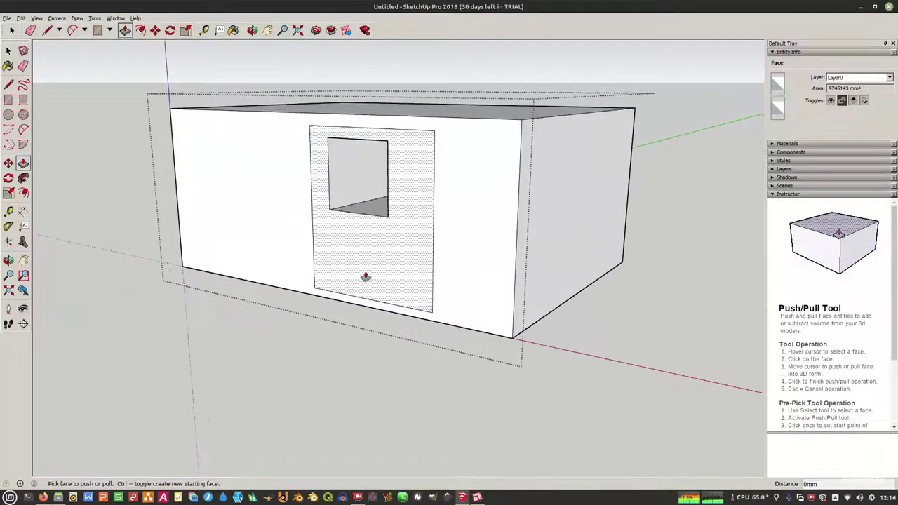
pyautogui.click(363, 275)
pyautogui.click(389, 267)
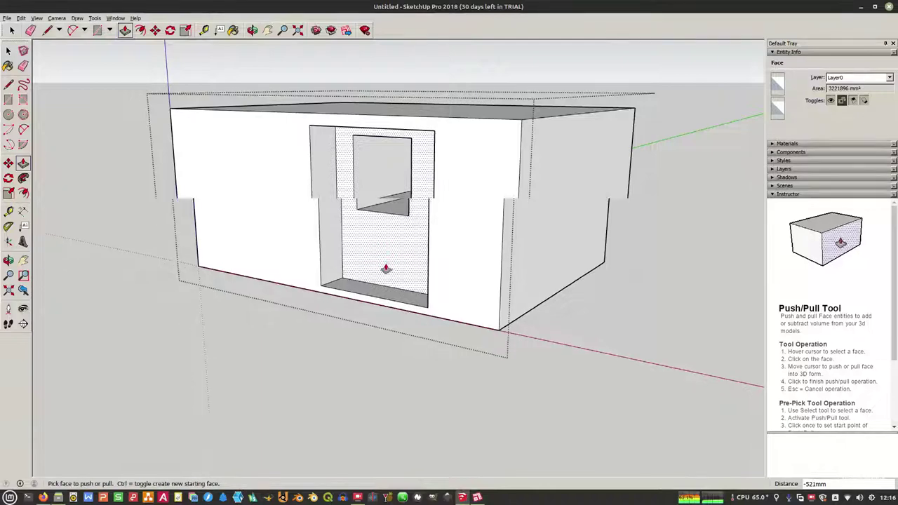
pyautogui.scroll(-3, 388, 267)
pyautogui.press('space')
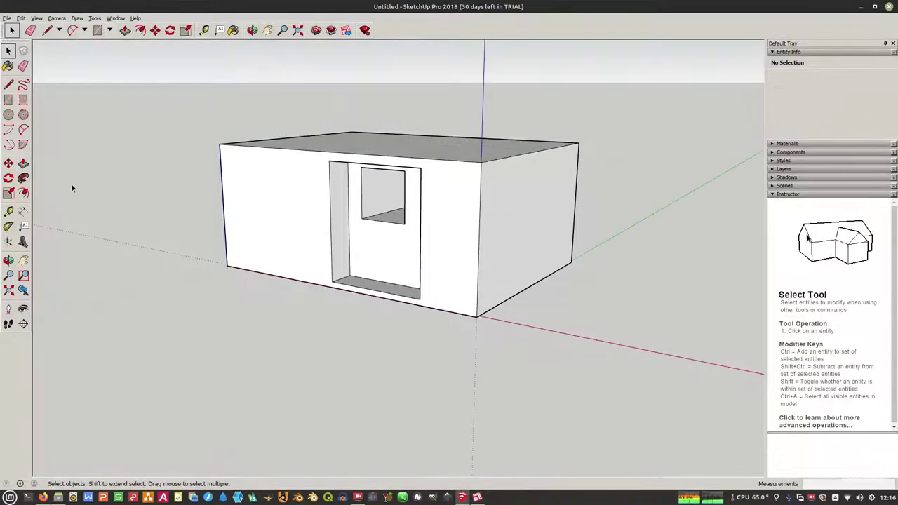
pyautogui.press('r')
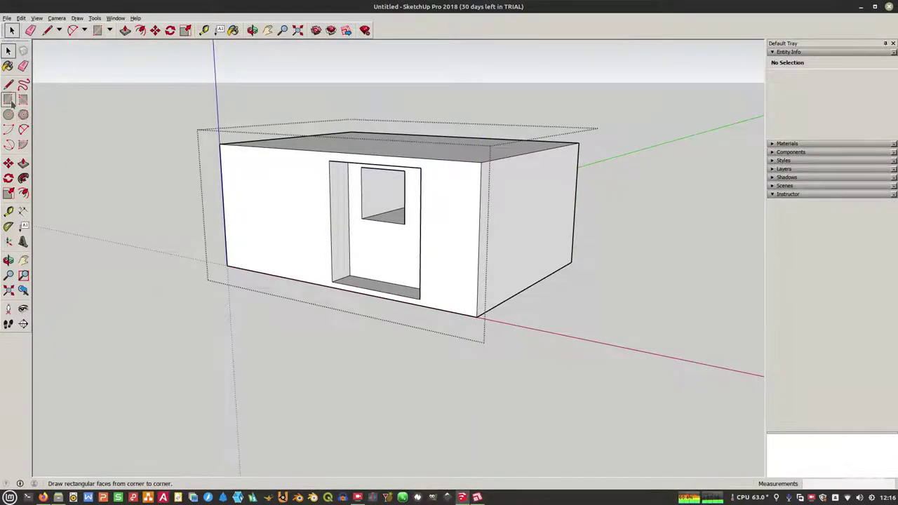
pyautogui.click(244, 181)
# Step: Complete the 1066mm × 1001mm window rectangle and pull it outward into a box
pyautogui.click(288, 237)
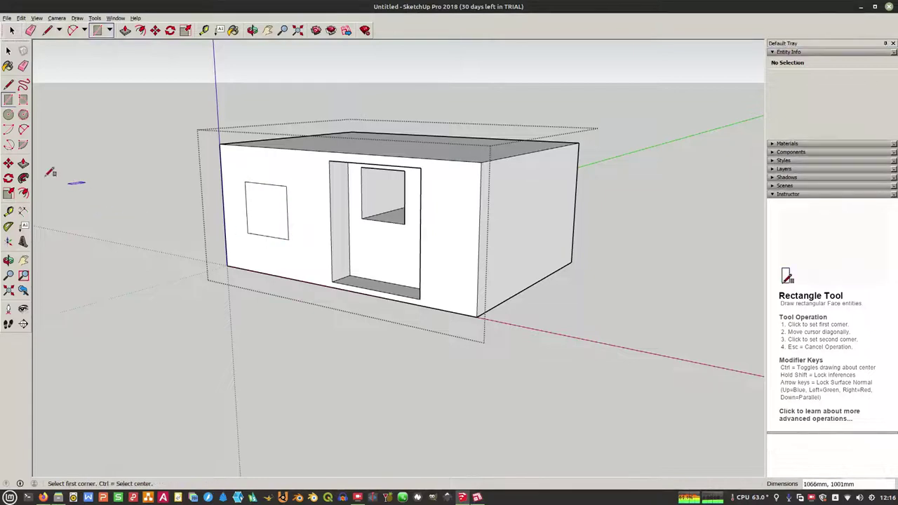
pyautogui.click(24, 163)
pyautogui.click(257, 203)
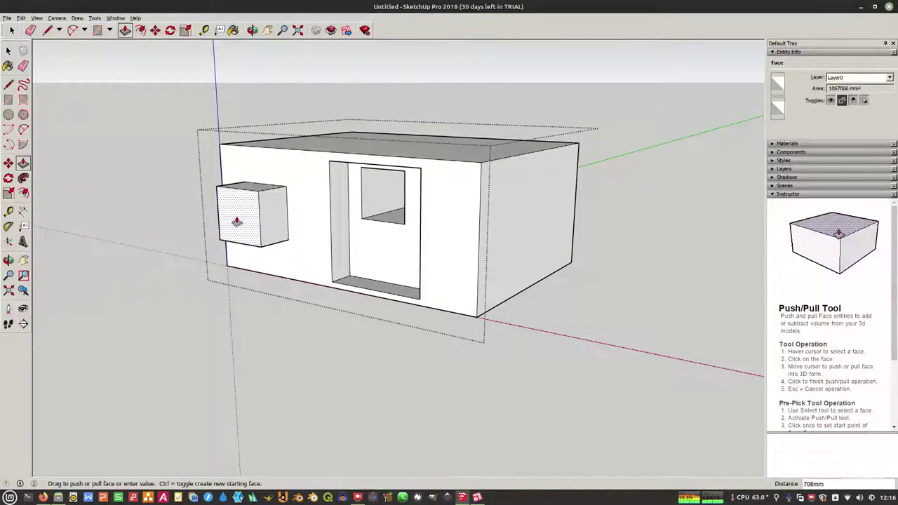
pyautogui.click(245, 213)
pyautogui.press('c')
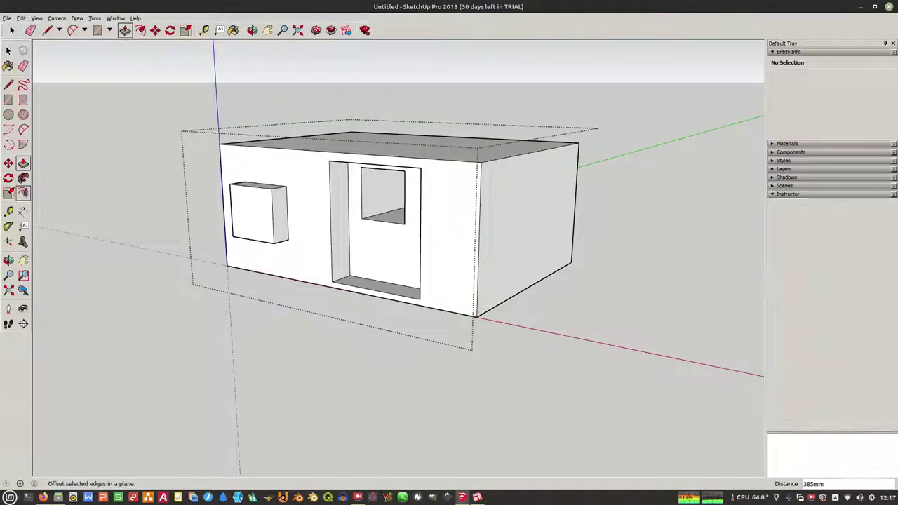
# Step: Offset a frame border on the box front and push the inner pane back
pyautogui.click(23, 193)
pyautogui.scroll(3, 259, 188)
pyautogui.click(255, 184)
pyautogui.click(254, 189)
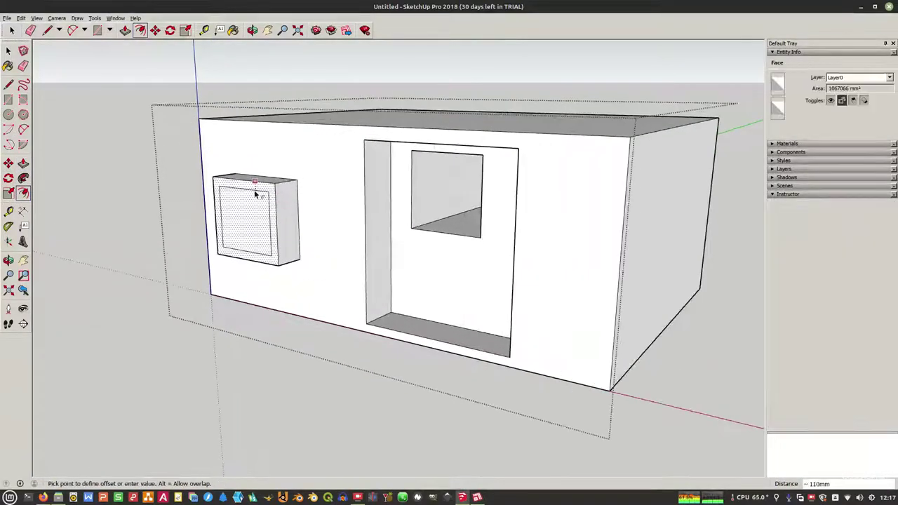
pyautogui.click(23, 163)
pyautogui.click(253, 220)
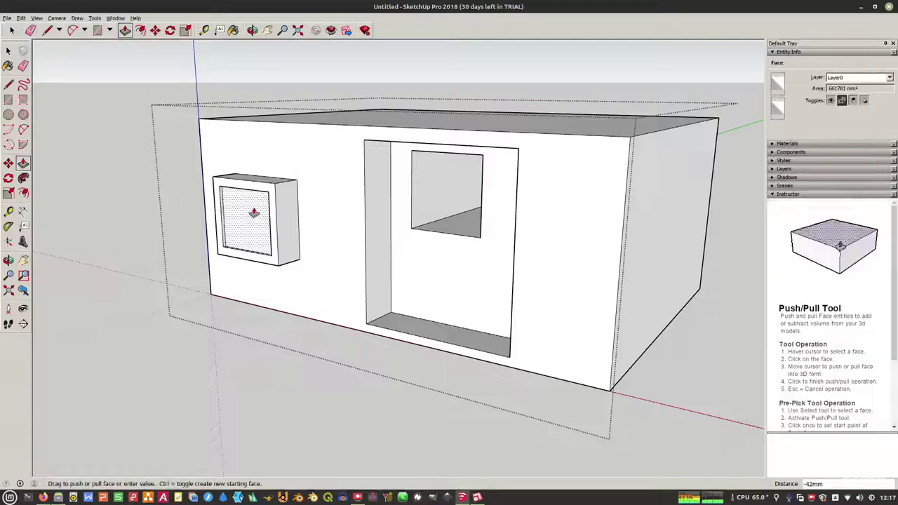
pyautogui.click(253, 209)
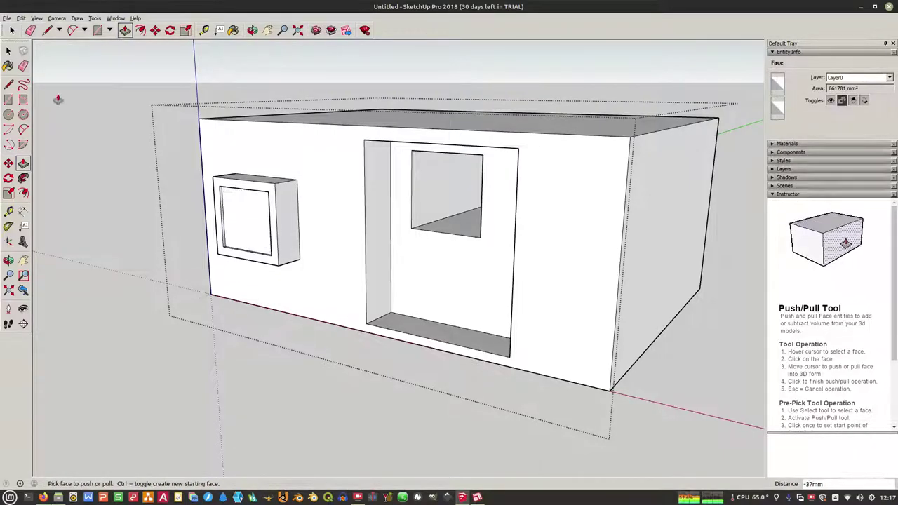
pyautogui.press('space')
pyautogui.moveTo(253, 209); pyautogui.dragTo(147, 209, button='middle')
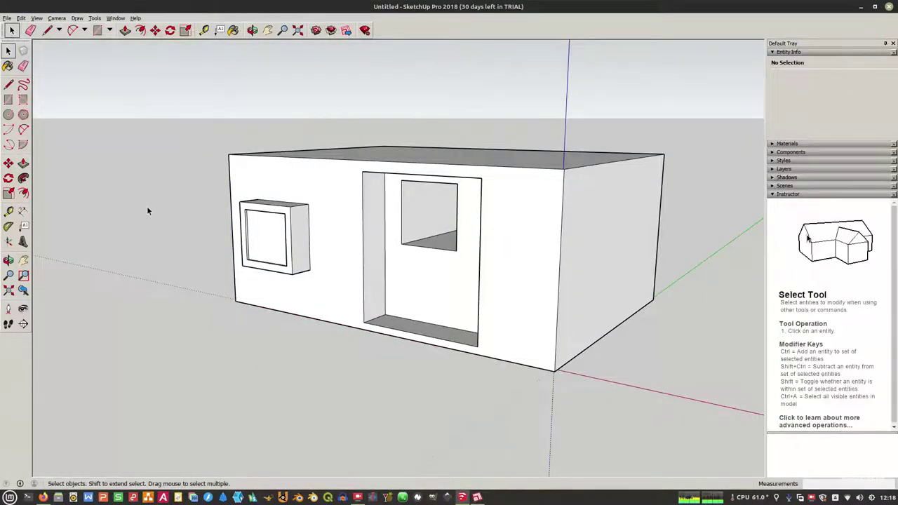
# Step: Open the house group and show the Brick, Cladding and Siding materials collection
pyautogui.doubleClick(274, 237)
pyautogui.click(272, 235)
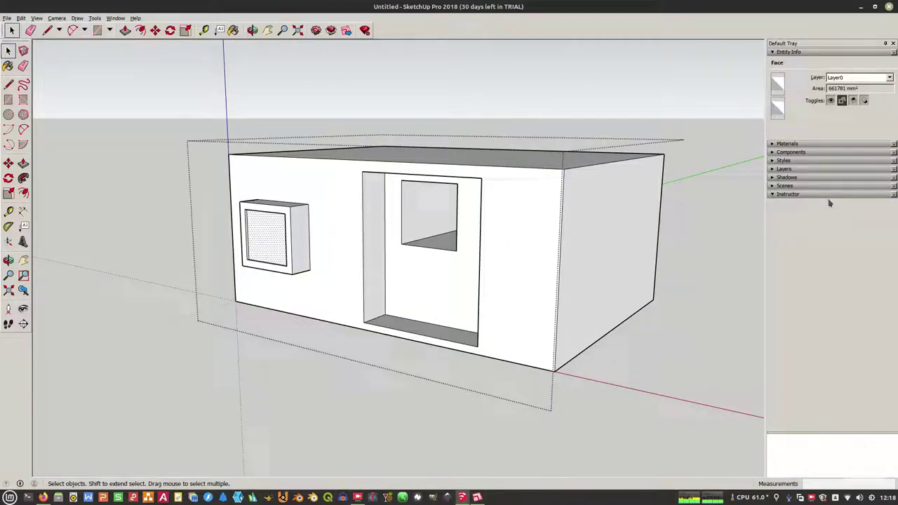
pyautogui.click(807, 144)
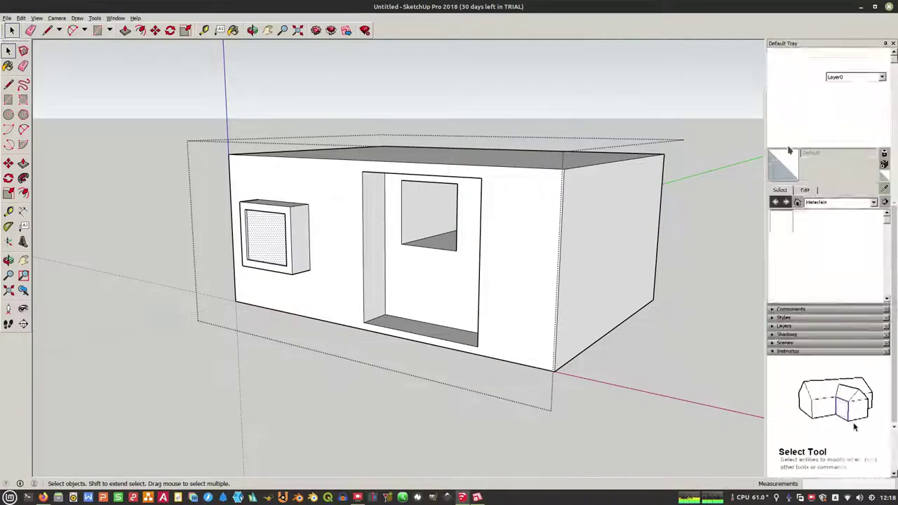
pyautogui.click(839, 202)
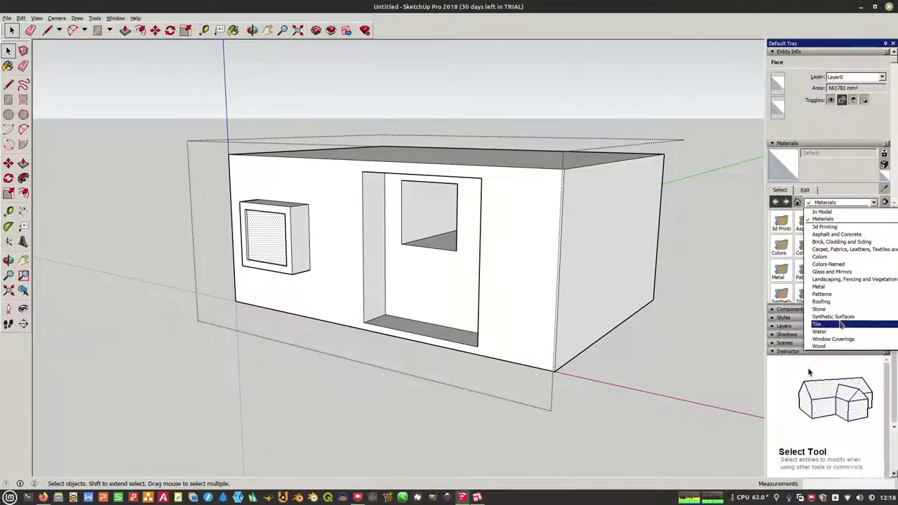
pyautogui.click(828, 234)
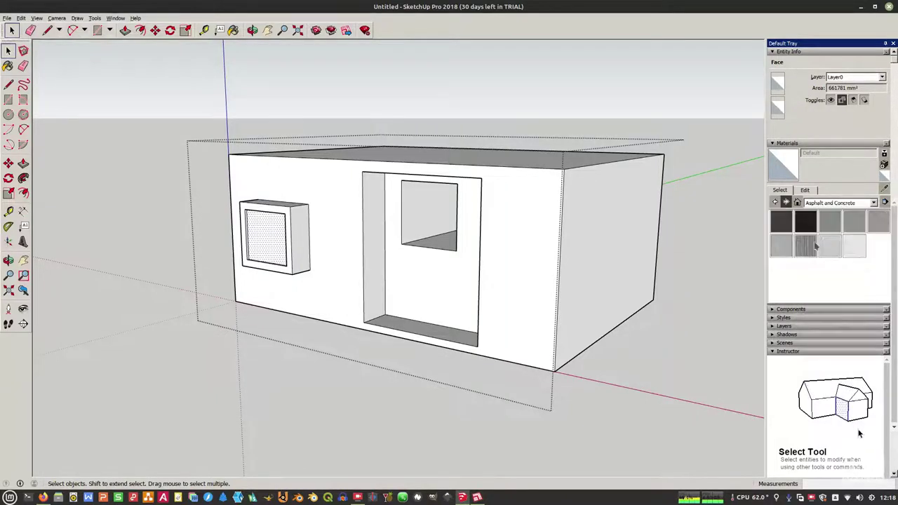
pyautogui.click(839, 202)
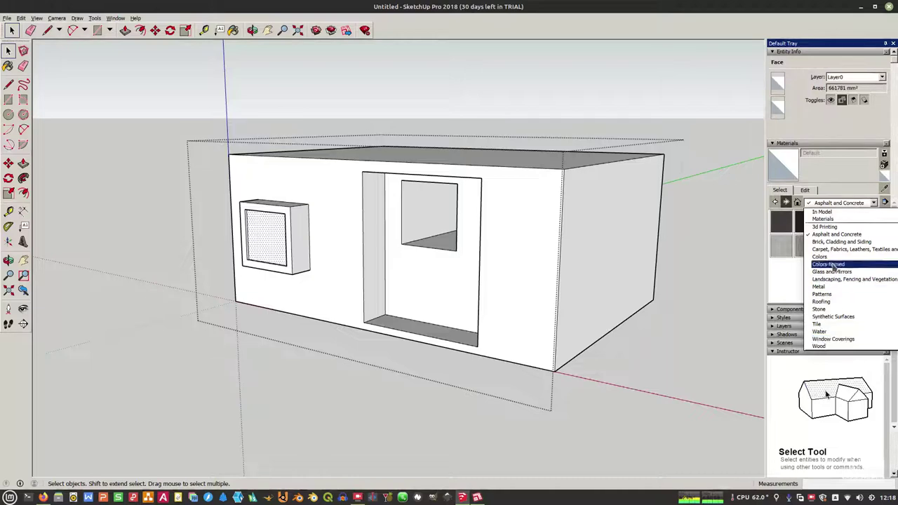
pyautogui.click(835, 241)
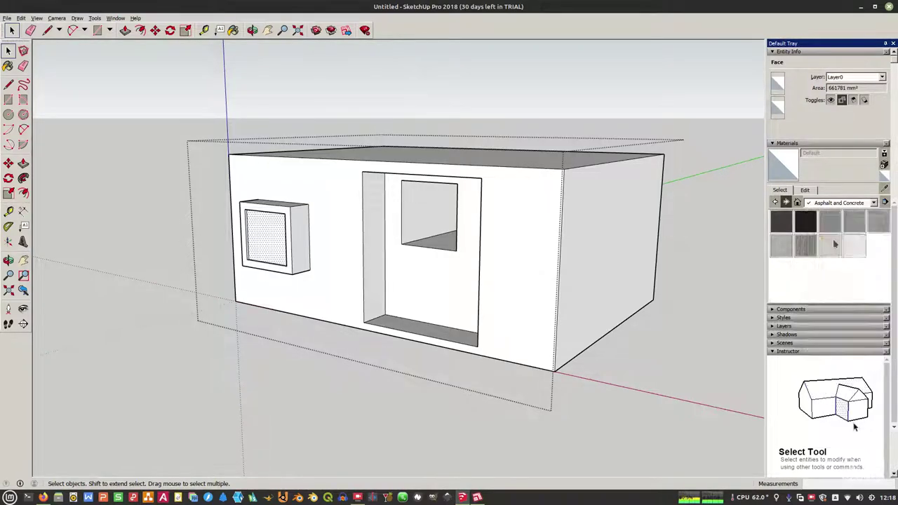
# Step: Paint the front wall and door recess with Brick Antique 01, undoing the brick on the window box
pyautogui.click(709, 236)
pyautogui.doubleClick(533, 217)
pyautogui.click(529, 210)
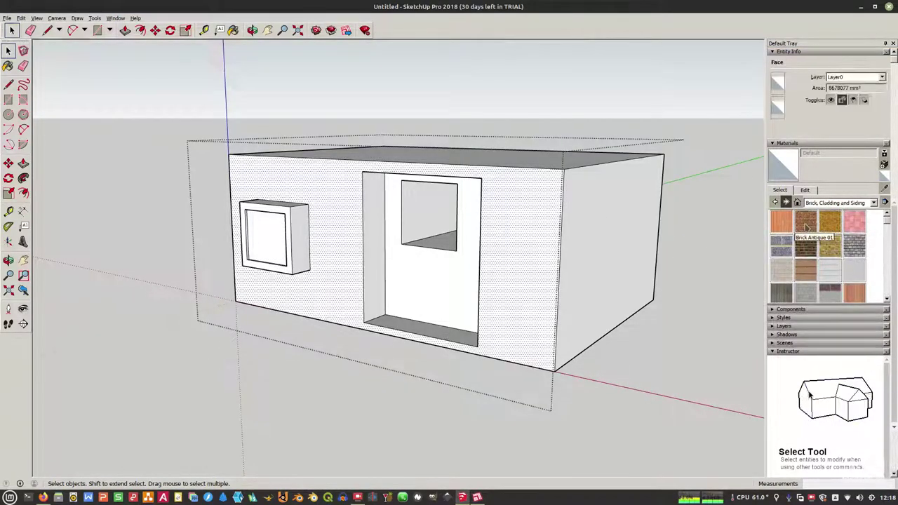
pyautogui.click(805, 223)
pyautogui.click(533, 259)
pyautogui.click(395, 260)
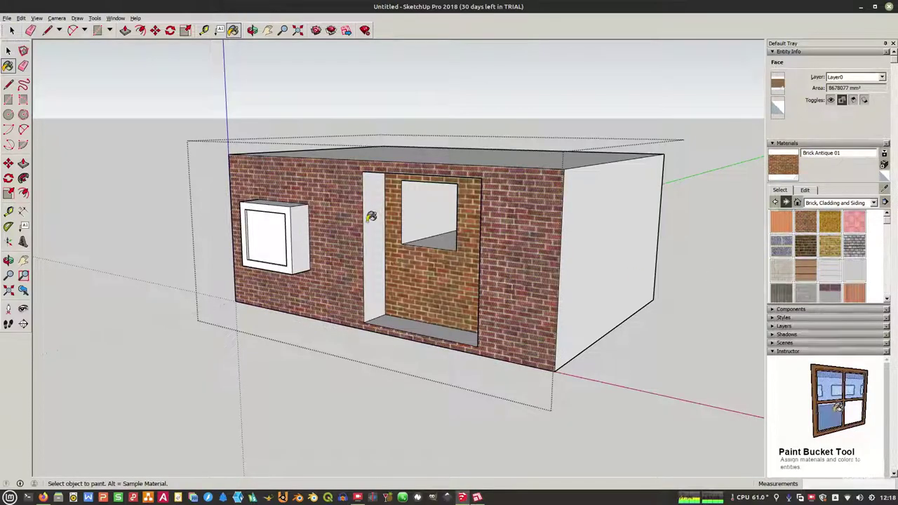
pyautogui.click(289, 208)
pyautogui.click(302, 216)
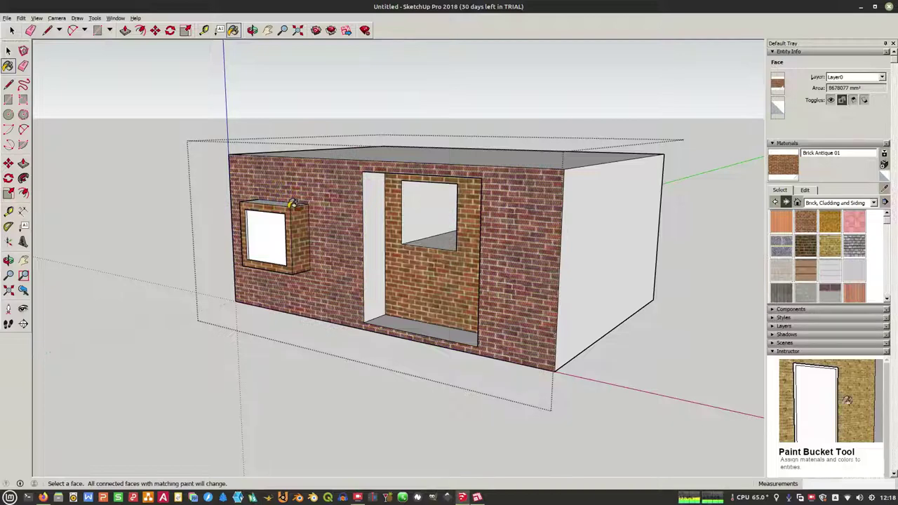
pyautogui.hotkey('ctrl', 'z')
pyautogui.hotkey('ctrl', 'z')
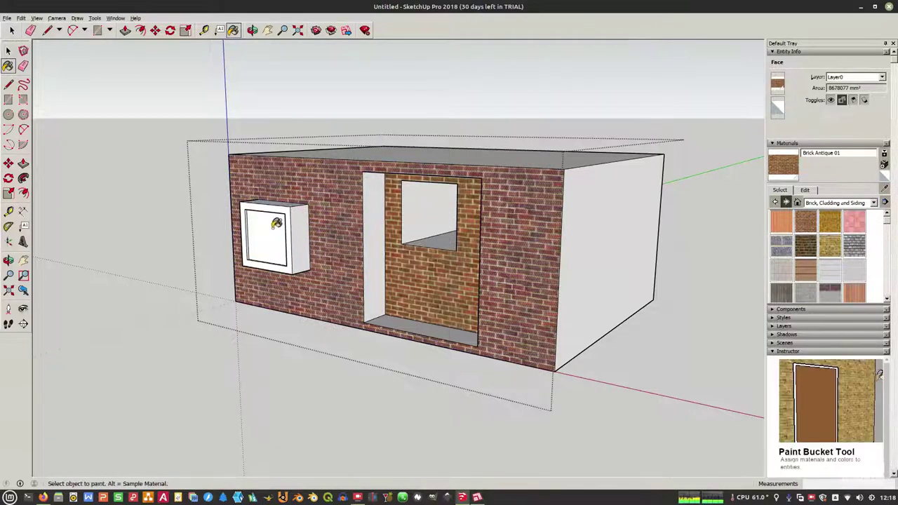
pyautogui.click(8, 50)
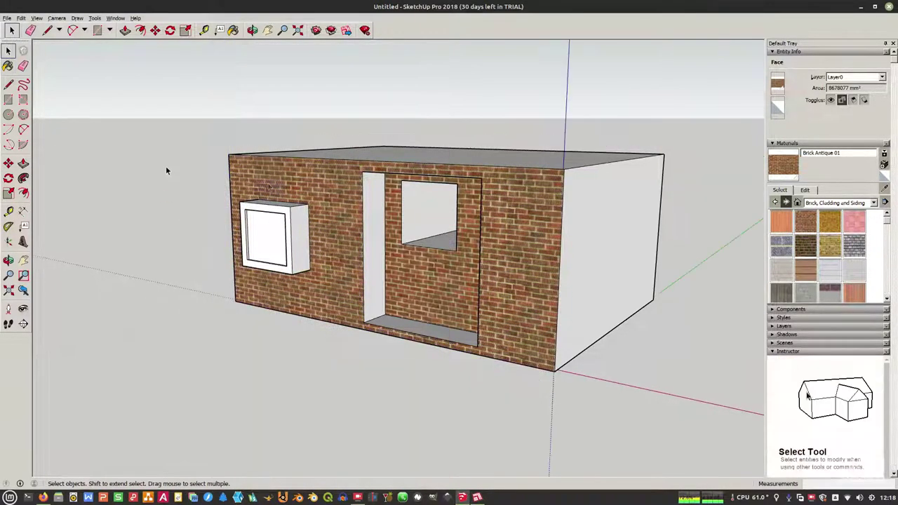
pyautogui.click(167, 167)
# Step: Paint the recessed window pane with Translucent Glass Gray from Glass and Mirrors
pyautogui.click(265, 236)
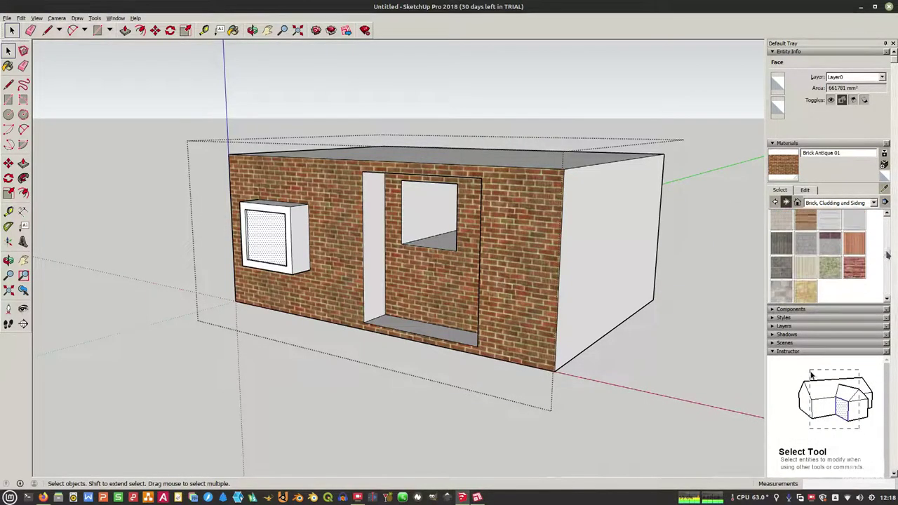
pyautogui.click(863, 203)
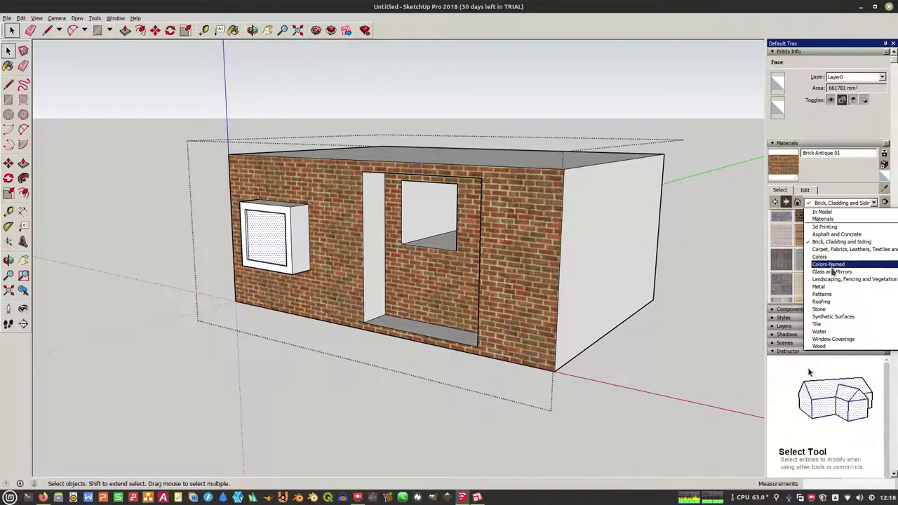
pyautogui.click(831, 272)
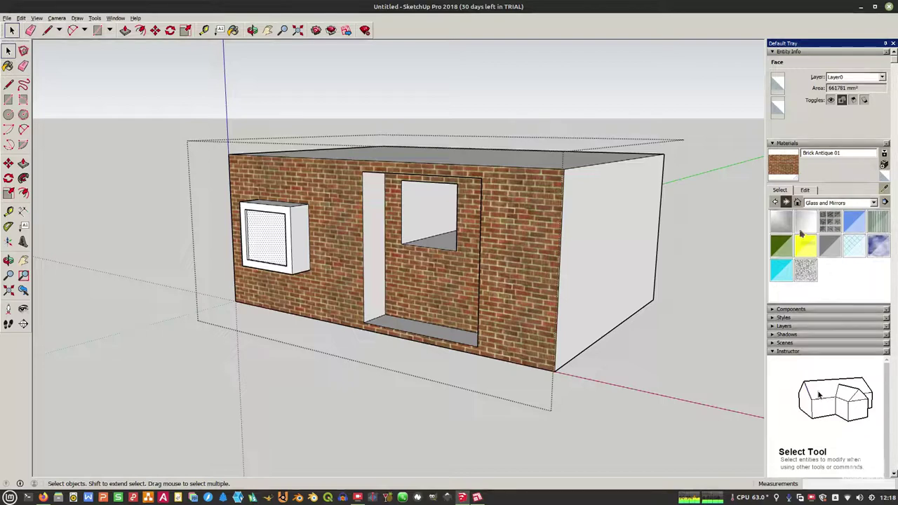
pyautogui.click(840, 255)
pyautogui.click(267, 236)
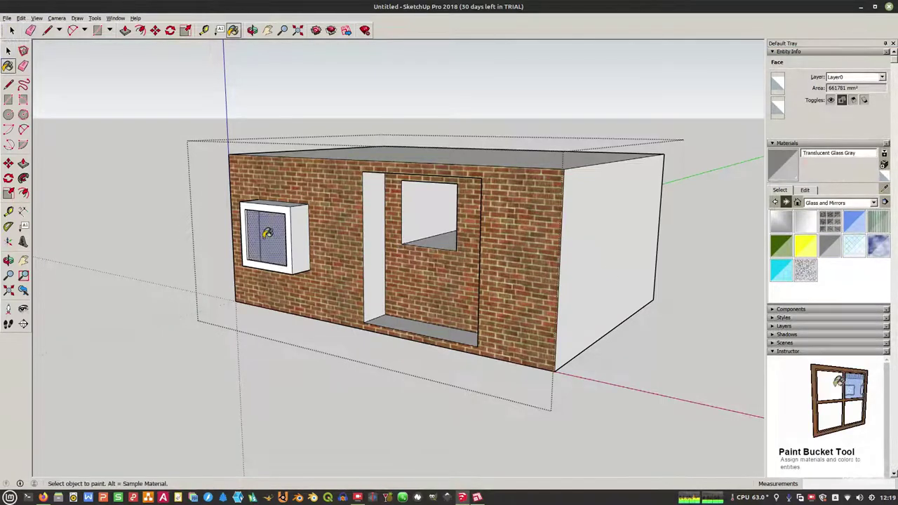
pyautogui.click(8, 50)
pyautogui.click(197, 231)
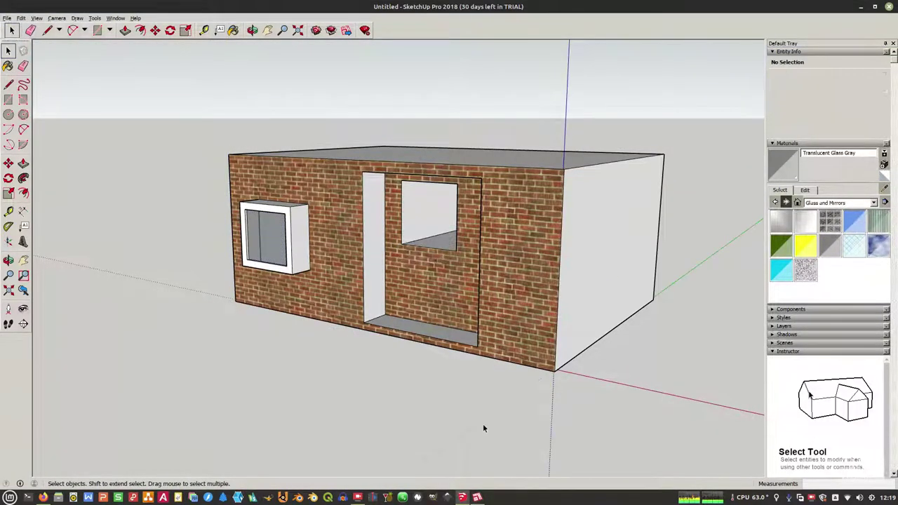
# Step: Push the opening's bottom face about 1109mm down to the floor, then select the group's geometry
pyautogui.doubleClick(425, 275)
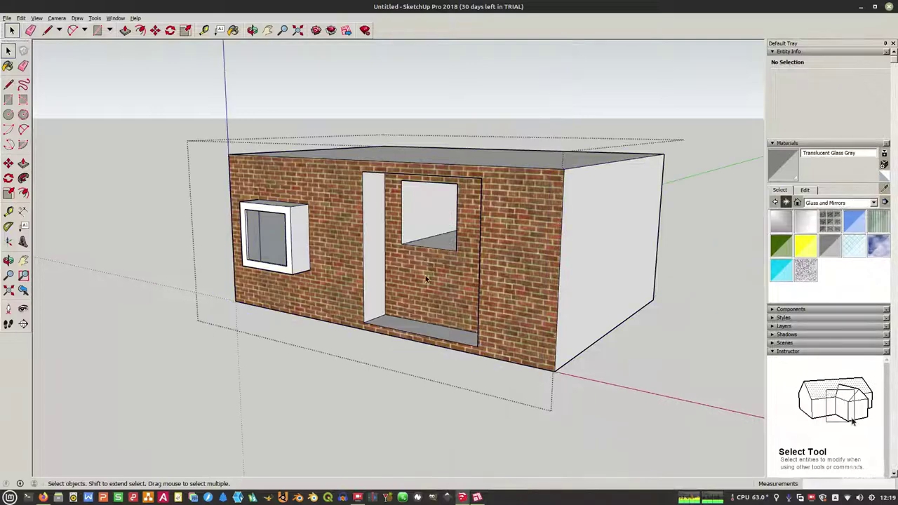
pyautogui.click(429, 240)
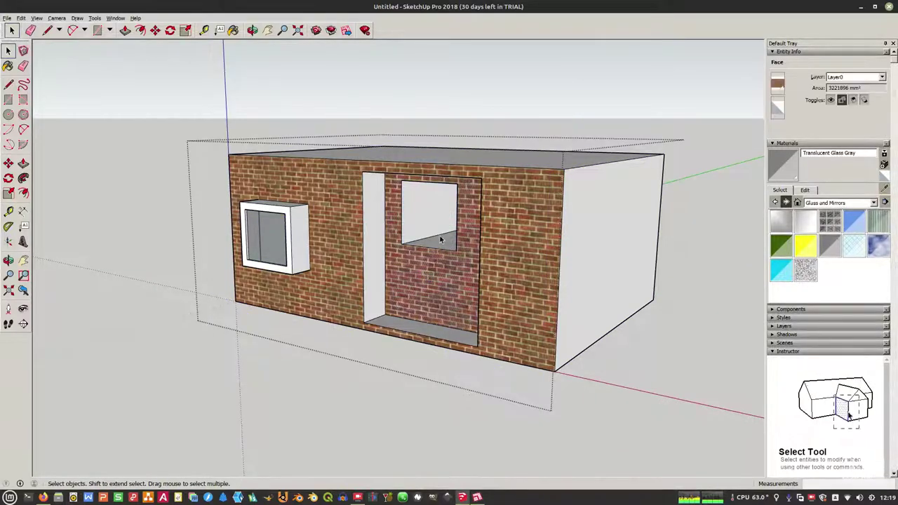
pyautogui.click(23, 162)
pyautogui.moveTo(433, 249); pyautogui.dragTo(414, 331)
pyautogui.click(9, 50)
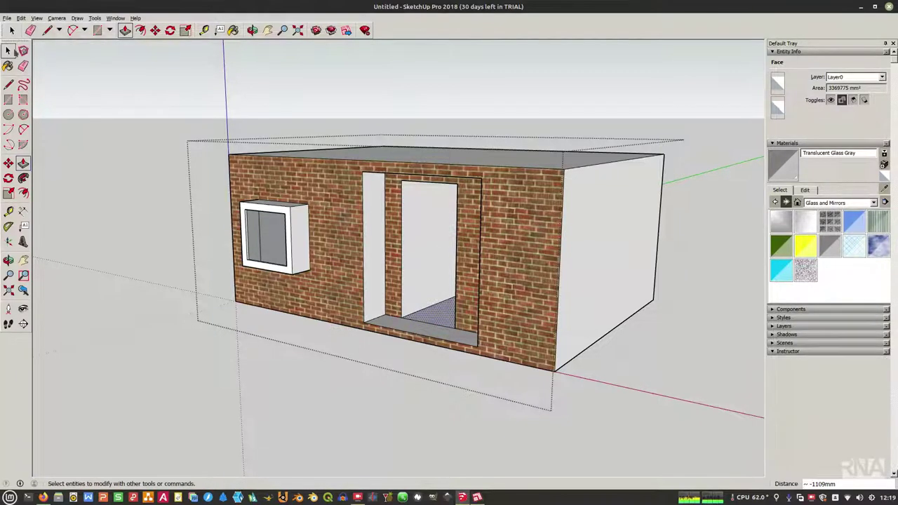
pyautogui.click(140, 198)
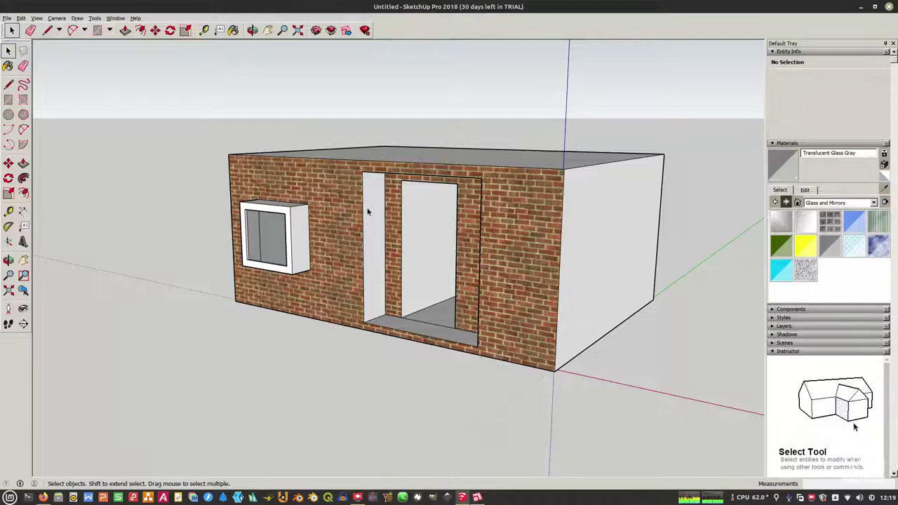
pyautogui.doubleClick(397, 216)
pyautogui.tripleClick(397, 216)
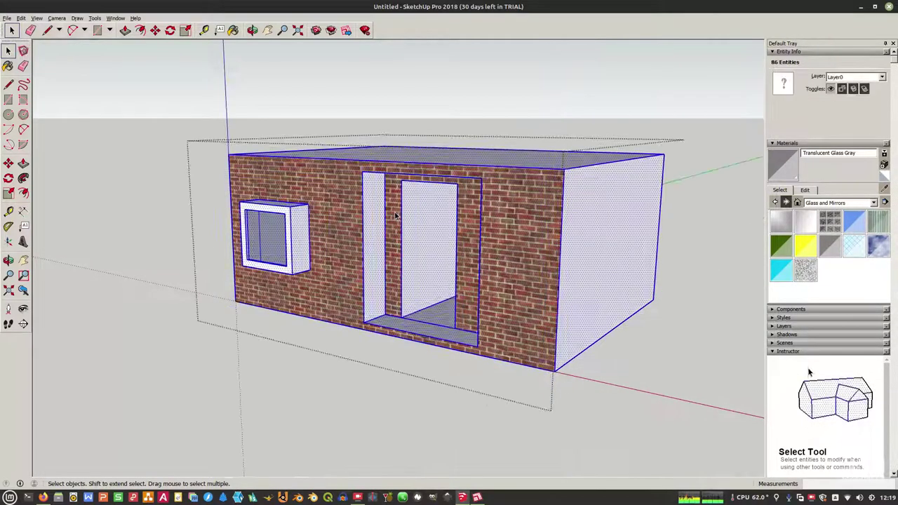
# Step: Sample the white Default material and paint the door jambs with it
pyautogui.click(883, 189)
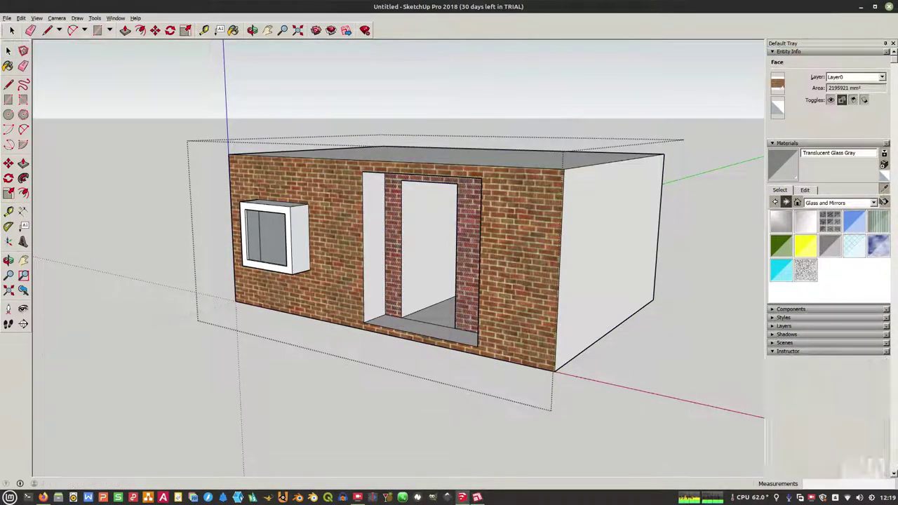
pyautogui.click(379, 214)
pyautogui.click(357, 208)
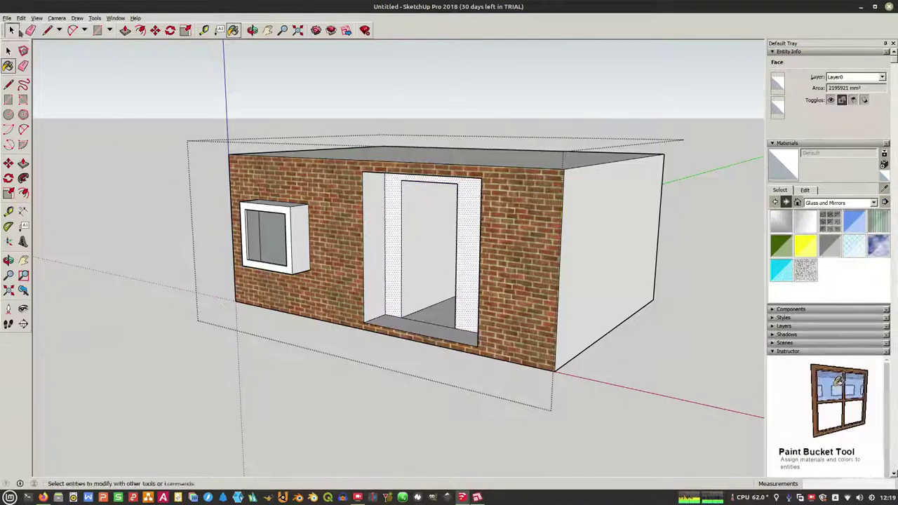
pyautogui.click(11, 31)
# Step: Paint the door jambs with the dark grey Color M07 from the Colors collection
pyautogui.click(845, 203)
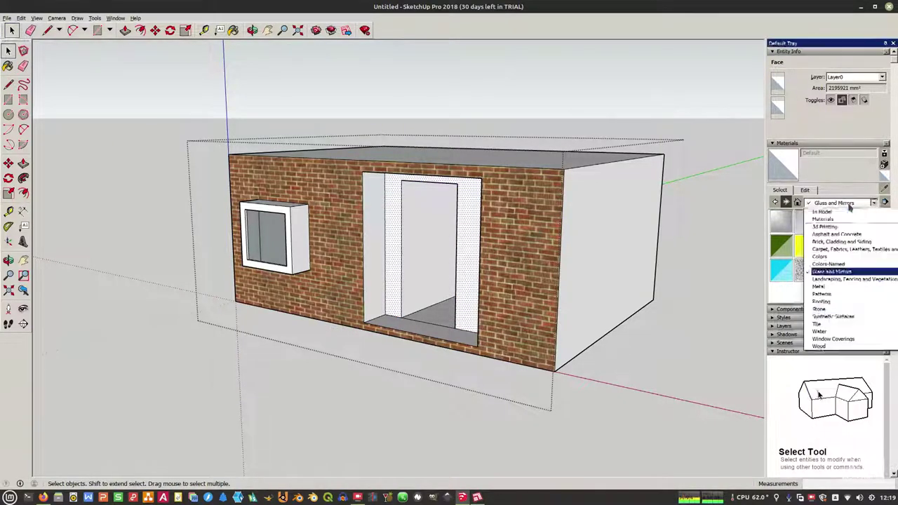
pyautogui.click(839, 257)
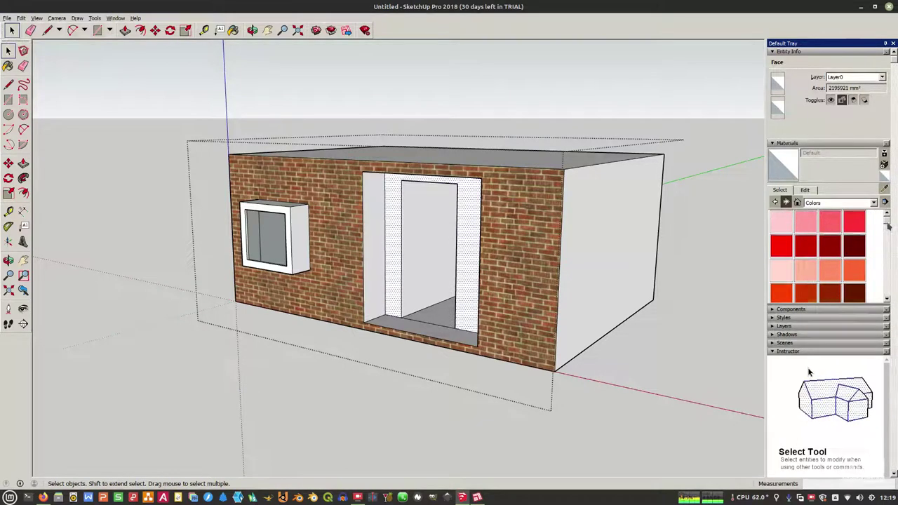
pyautogui.moveTo(886, 239); pyautogui.dragTo(885, 289)
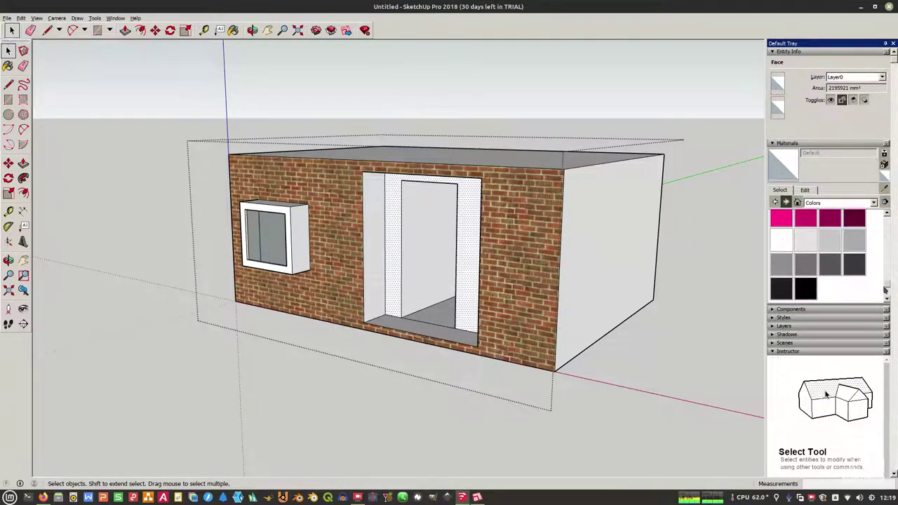
pyautogui.click(855, 268)
pyautogui.click(400, 204)
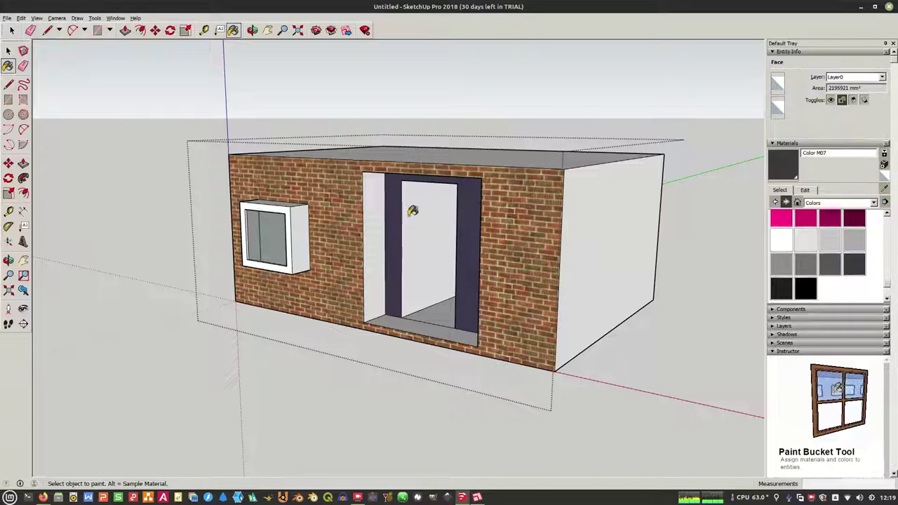
pyautogui.click(9, 50)
pyautogui.click(70, 184)
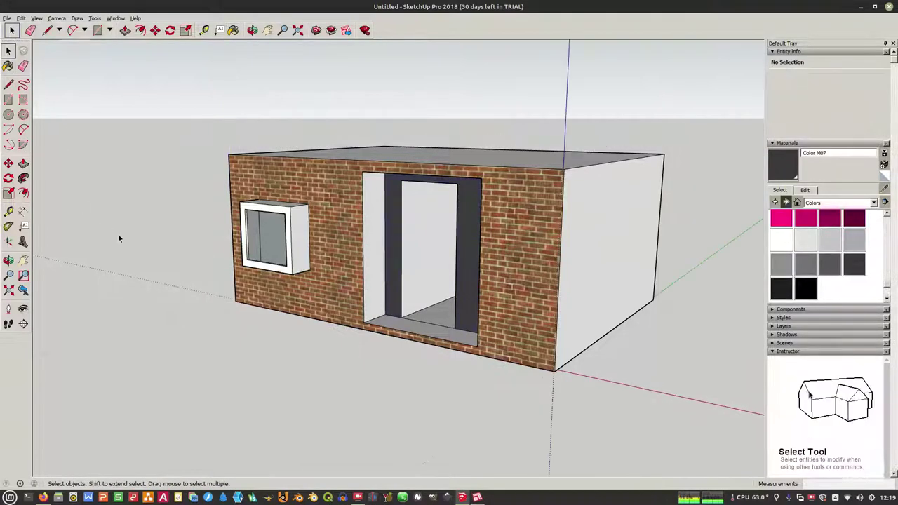
# Step: Save the model as test.skp and switch over to LayOut
pyautogui.click(7, 18)
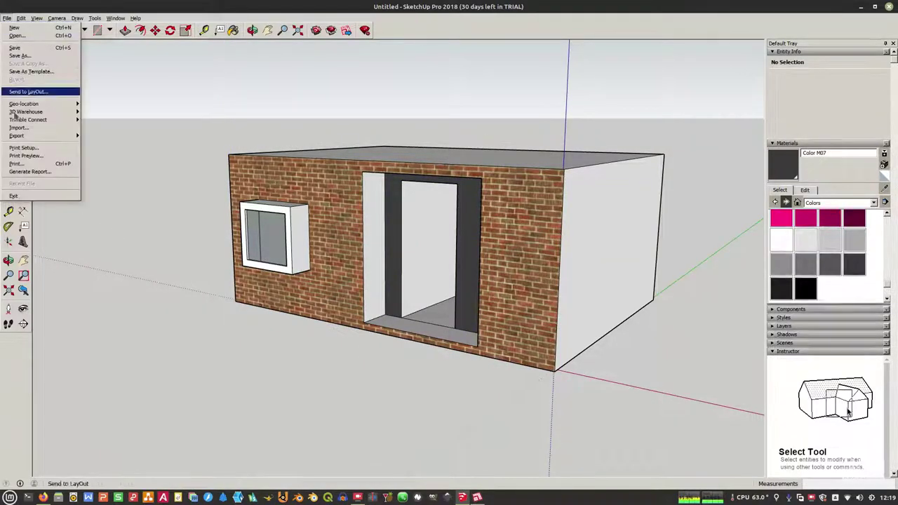
pyautogui.click(21, 45)
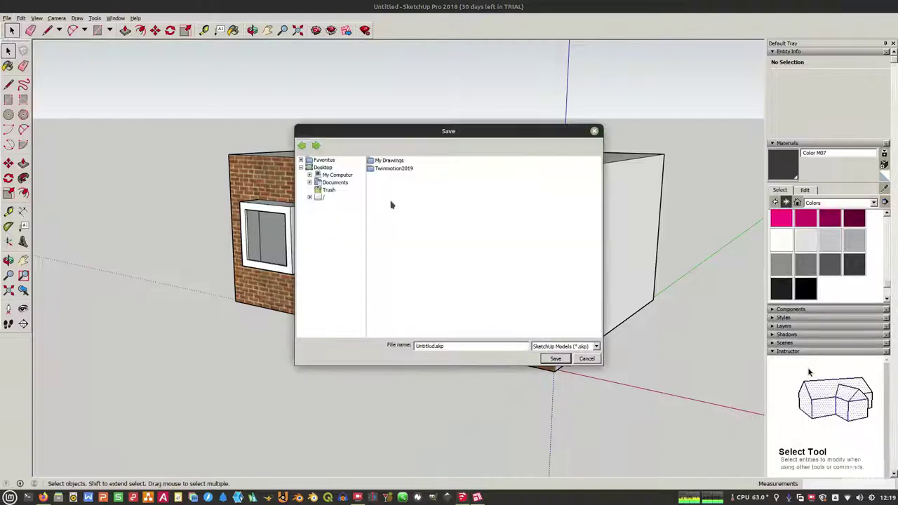
pyautogui.doubleClick(424, 346)
pyautogui.write('test')
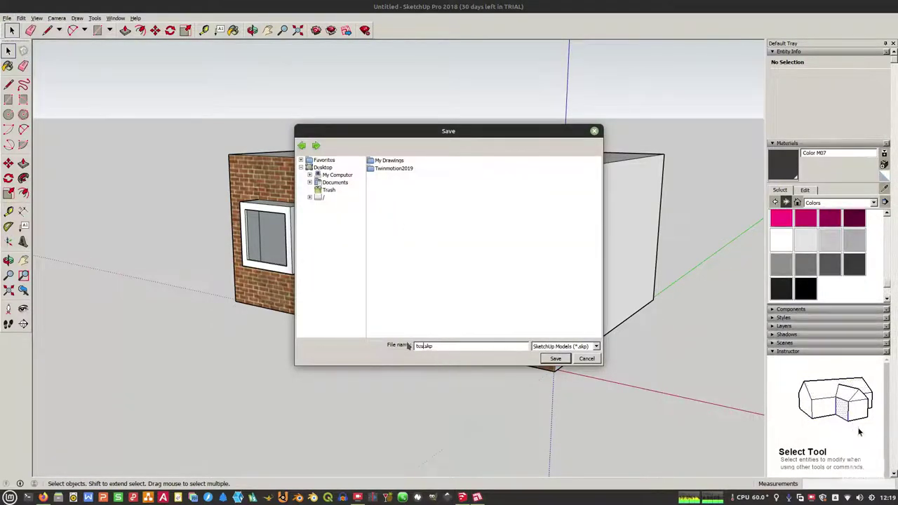
pyautogui.click(564, 360)
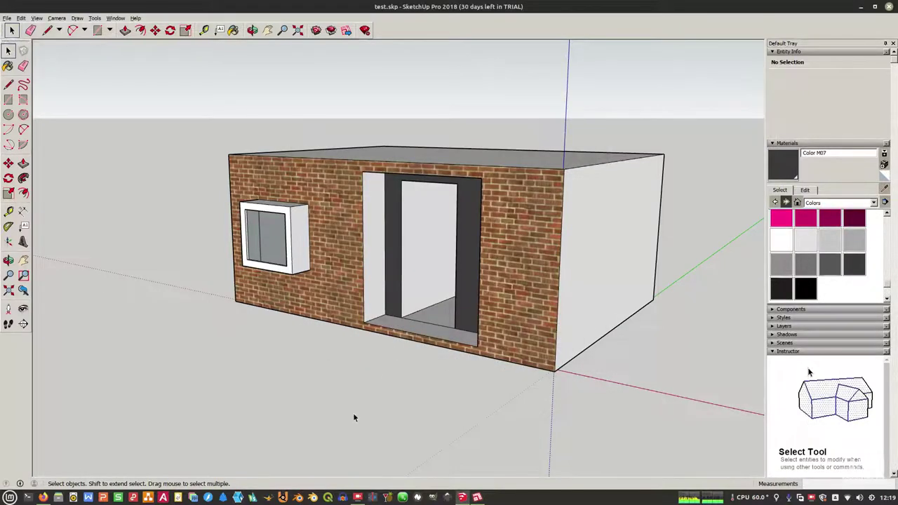
pyautogui.click(474, 497)
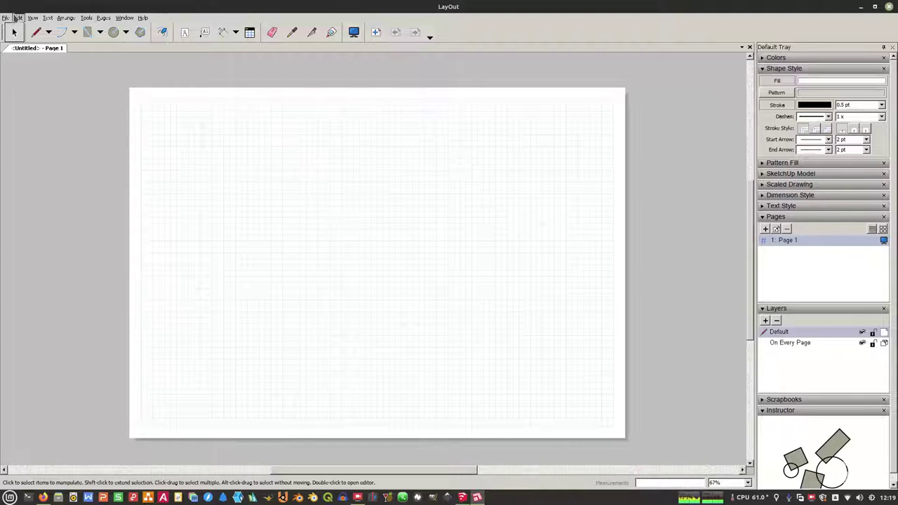
pyautogui.click(7, 17)
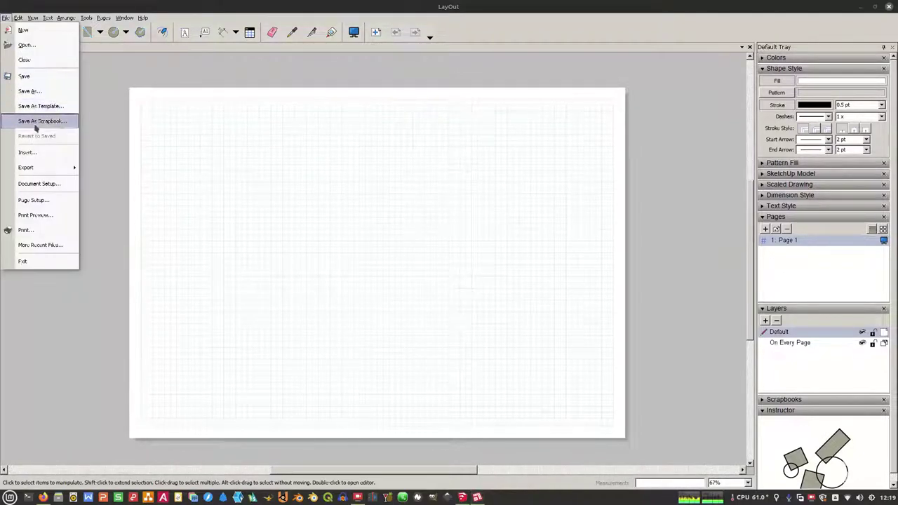
# Step: Insert test.skp from the Documents folder onto the LayOut page
pyautogui.click(41, 155)
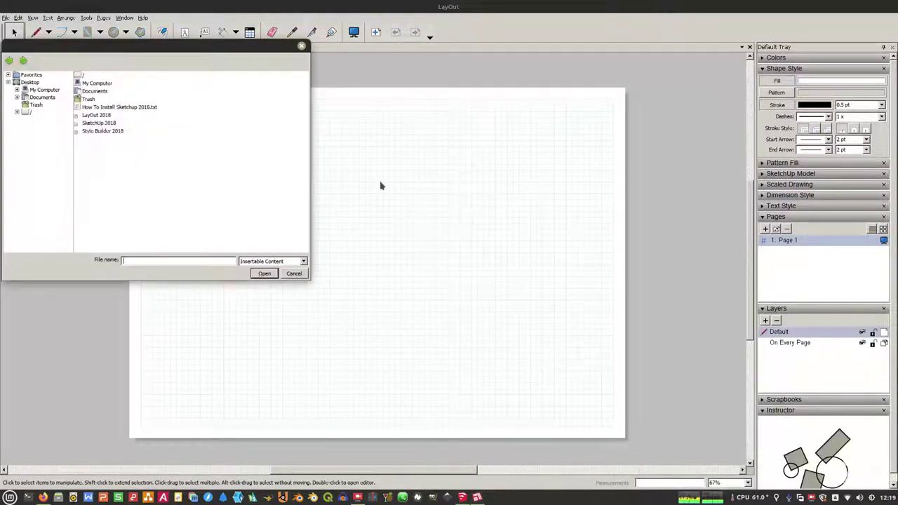
pyautogui.click(44, 97)
pyautogui.doubleClick(91, 91)
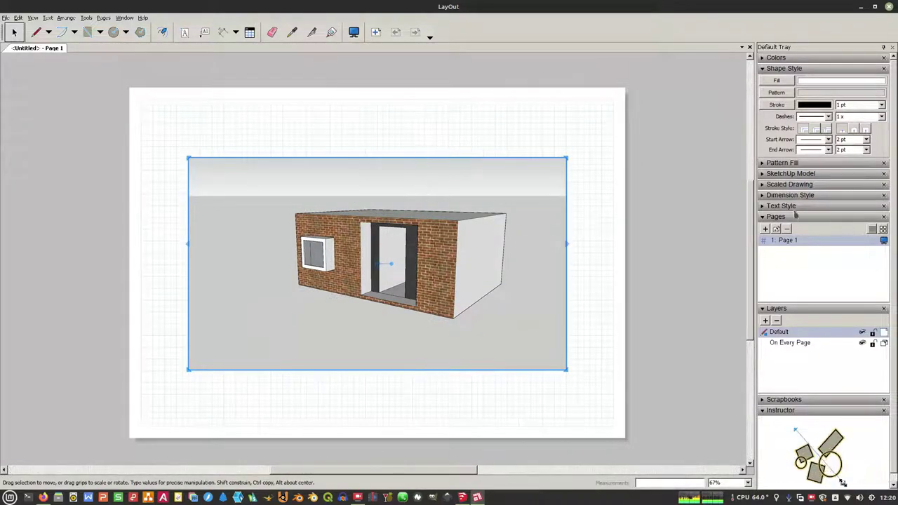
# Step: Apply the Whiteboard with Dry Erase Marker style to the house viewport
pyautogui.click(785, 174)
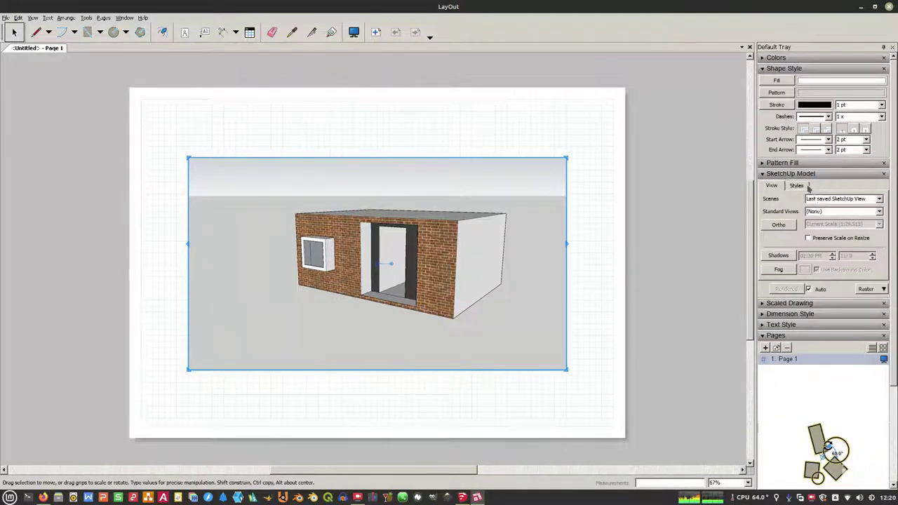
pyautogui.click(798, 186)
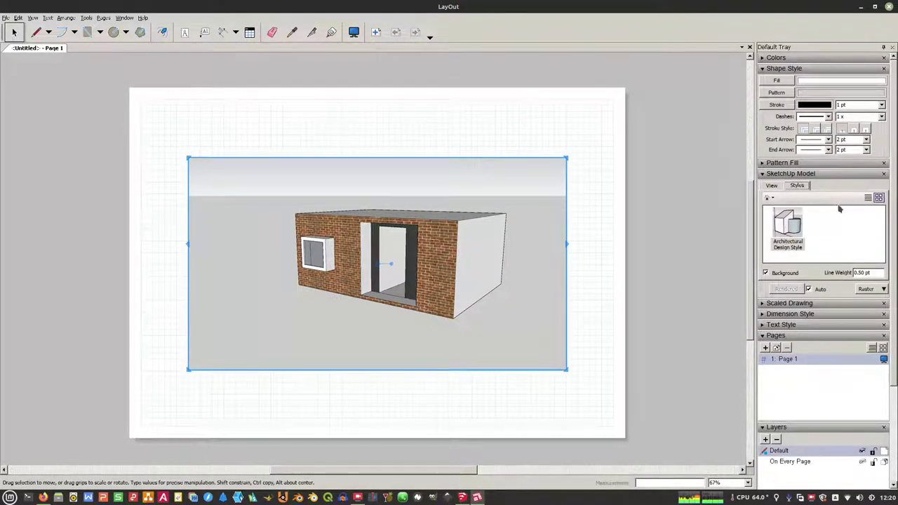
pyautogui.click(771, 198)
pyautogui.click(787, 223)
pyautogui.scroll(-1, 856, 237)
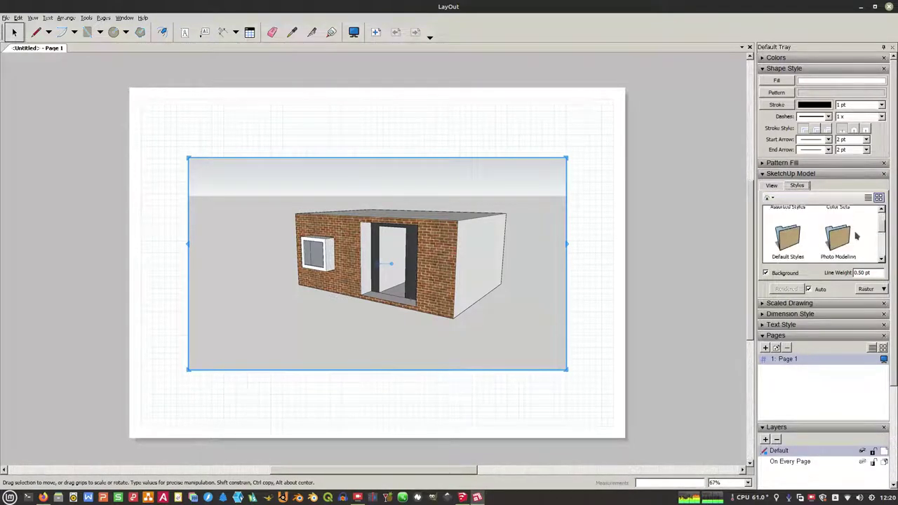
pyautogui.scroll(-3, 855, 237)
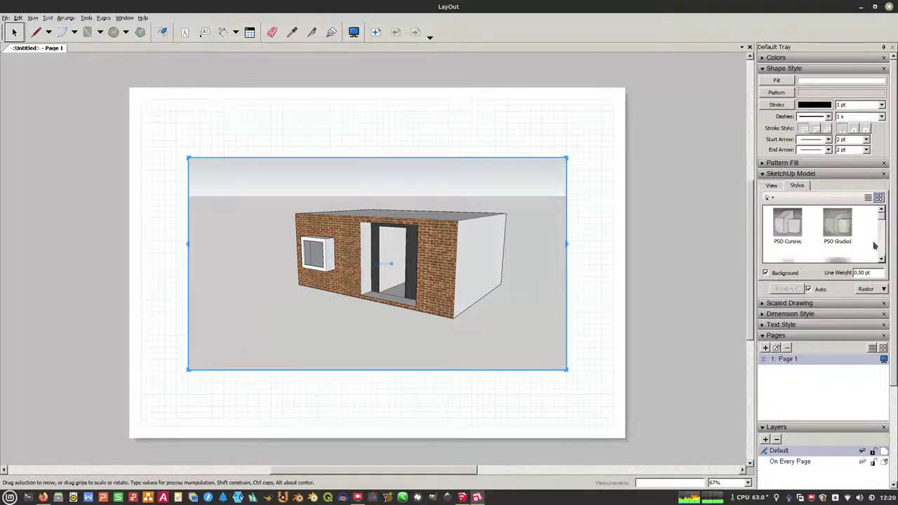
pyautogui.scroll(-4, 871, 247)
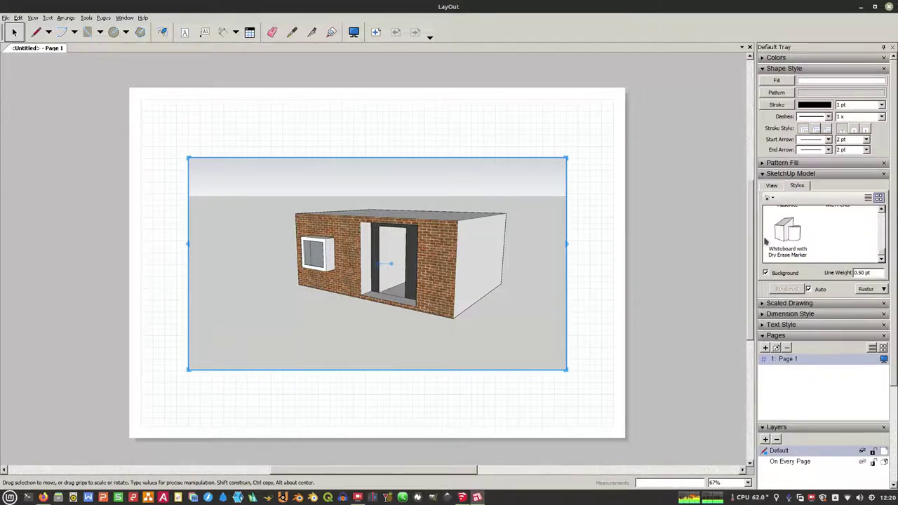
pyautogui.click(787, 231)
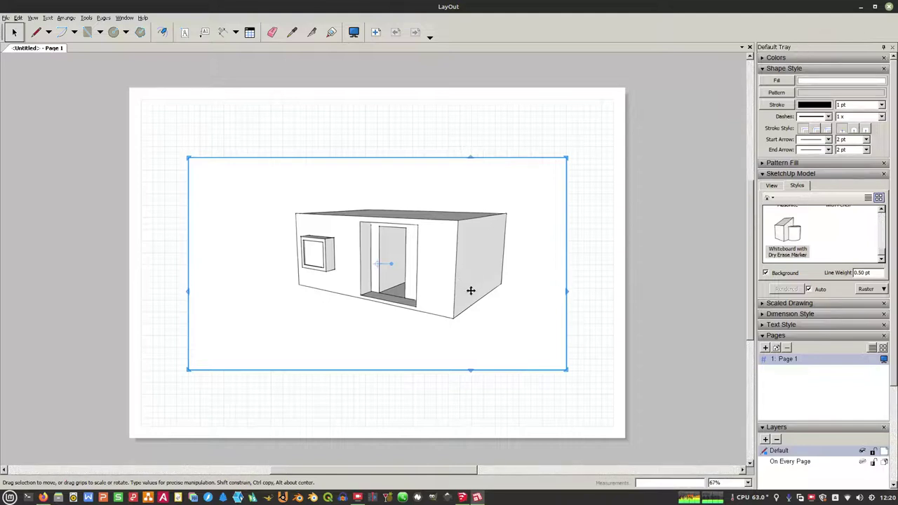
# Step: Turn off Perspective on the house viewport for a parallel projection
pyautogui.rightClick(545, 294)
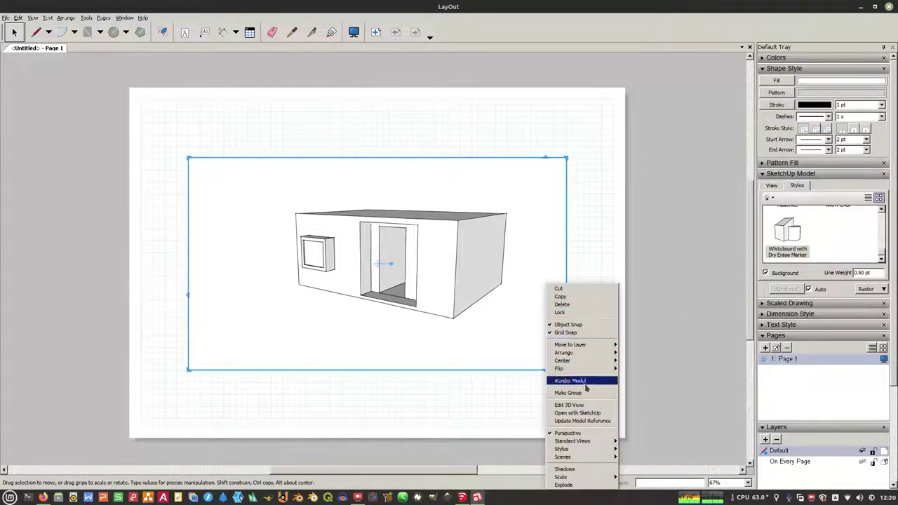
pyautogui.moveTo(582, 442)
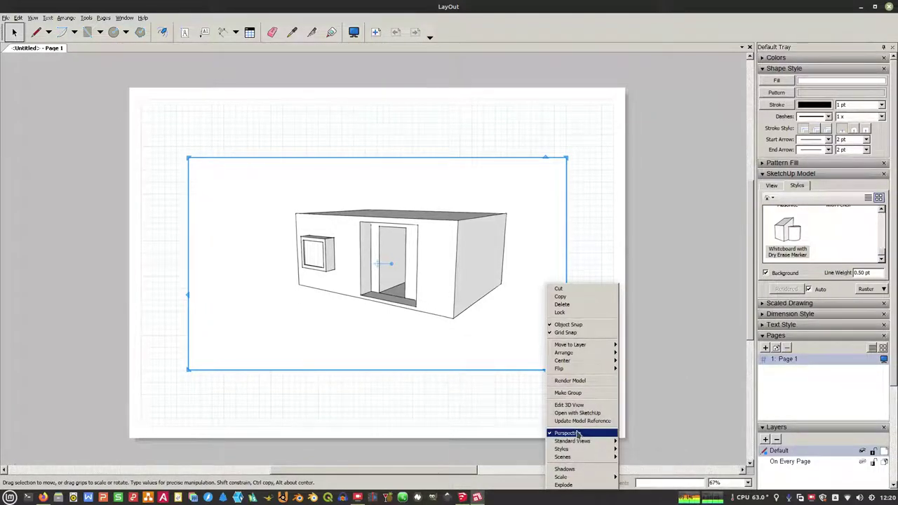
pyautogui.click(576, 433)
pyautogui.scroll(1, 412, 264)
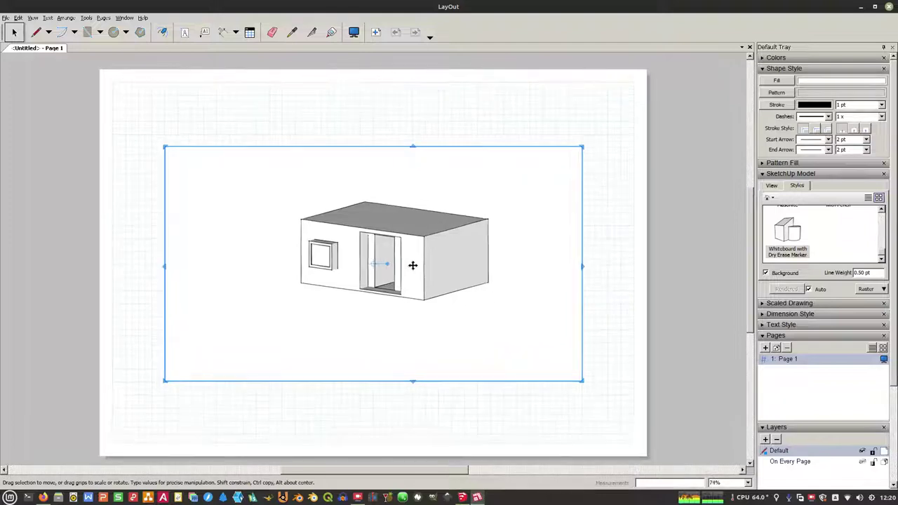
# Step: Orbit the model view to an isometric angle seen from above
pyautogui.doubleClick(398, 232)
pyautogui.moveTo(420, 252); pyautogui.dragTo(408, 264)
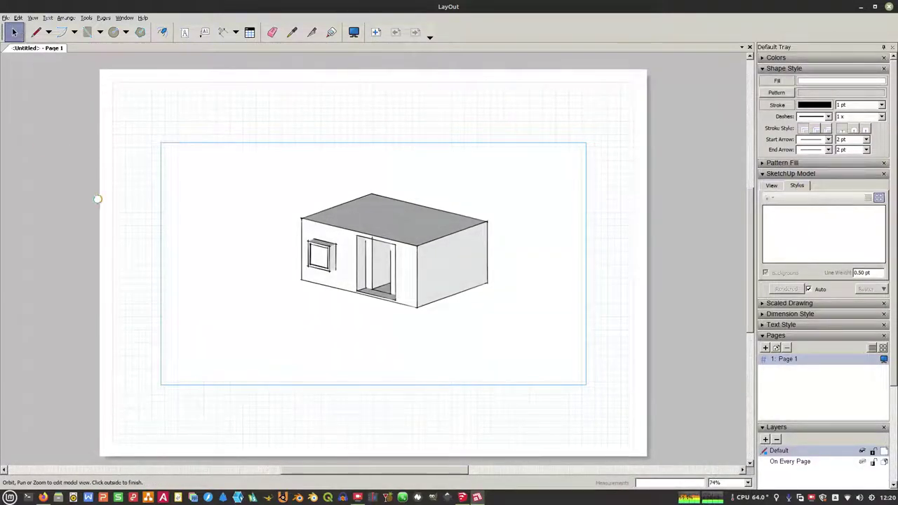
pyautogui.click(97, 201)
pyautogui.click(432, 266)
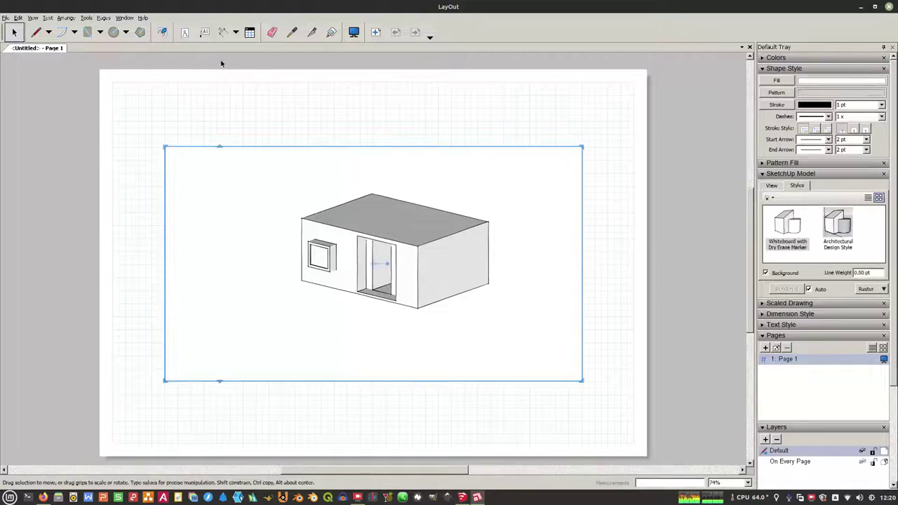
pyautogui.click(222, 31)
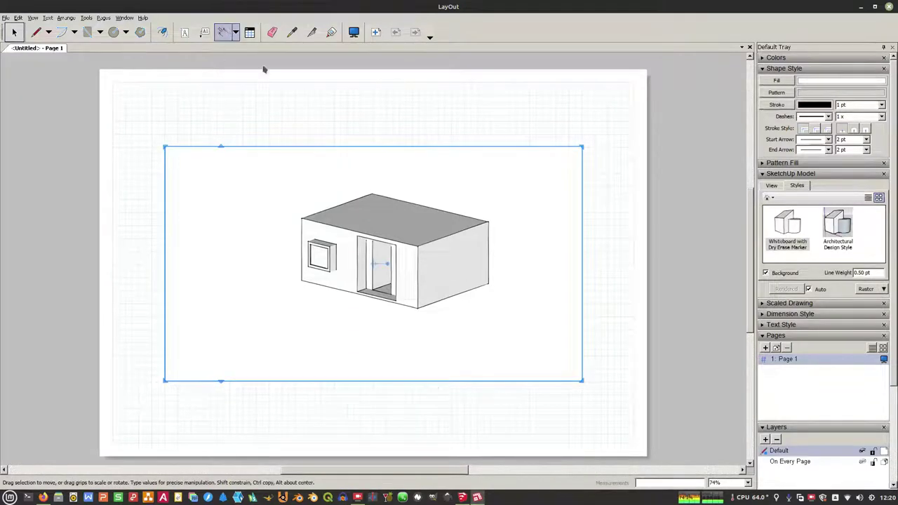
# Step: Dimension the house: 4.16 m width, 2.44 m height and 5.67 m along the top edge
pyautogui.click(421, 306)
pyautogui.click(492, 284)
pyautogui.click(504, 297)
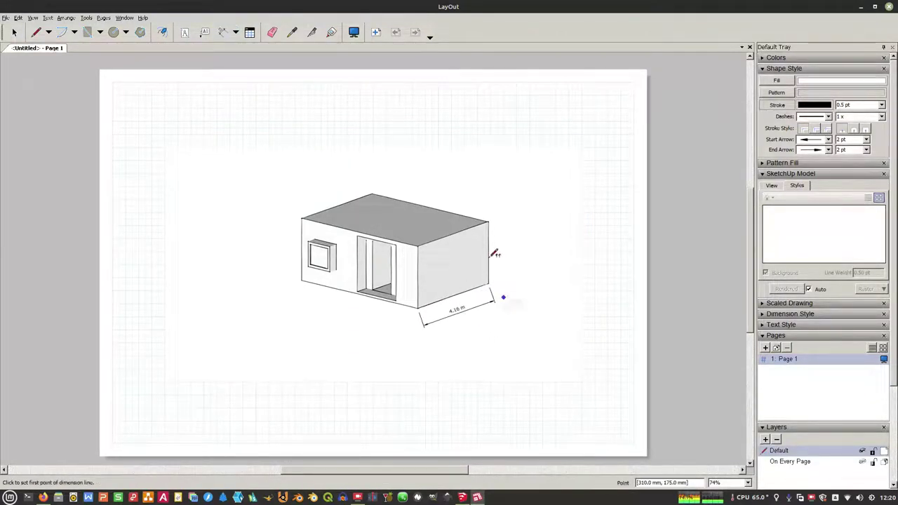
pyautogui.click(489, 222)
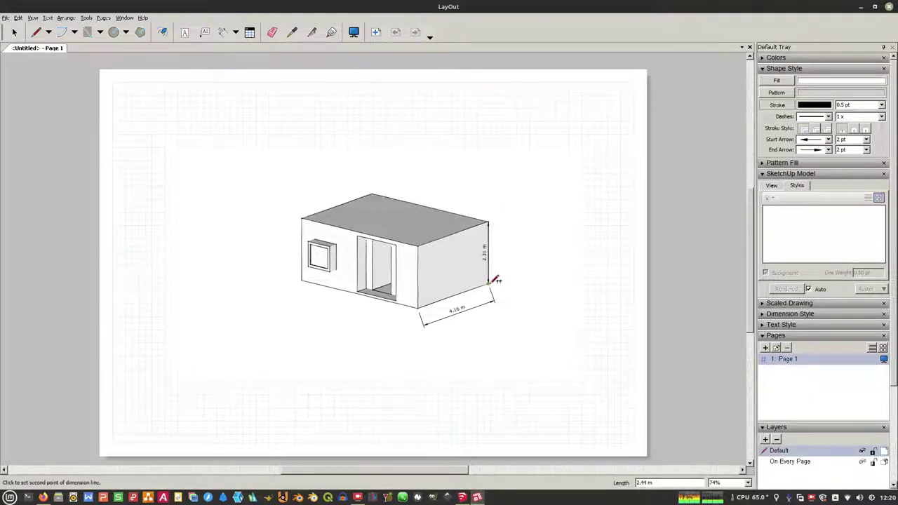
pyautogui.click(492, 283)
pyautogui.click(496, 265)
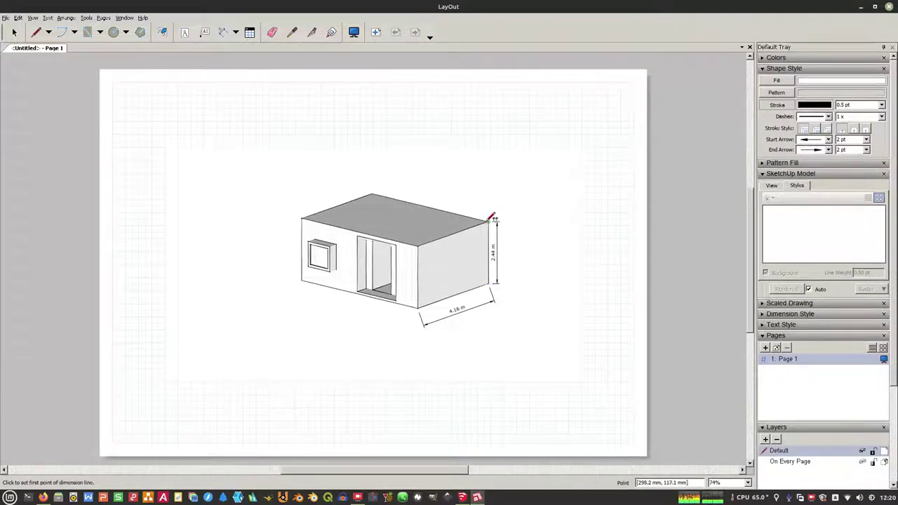
pyautogui.click(489, 221)
pyautogui.click(372, 195)
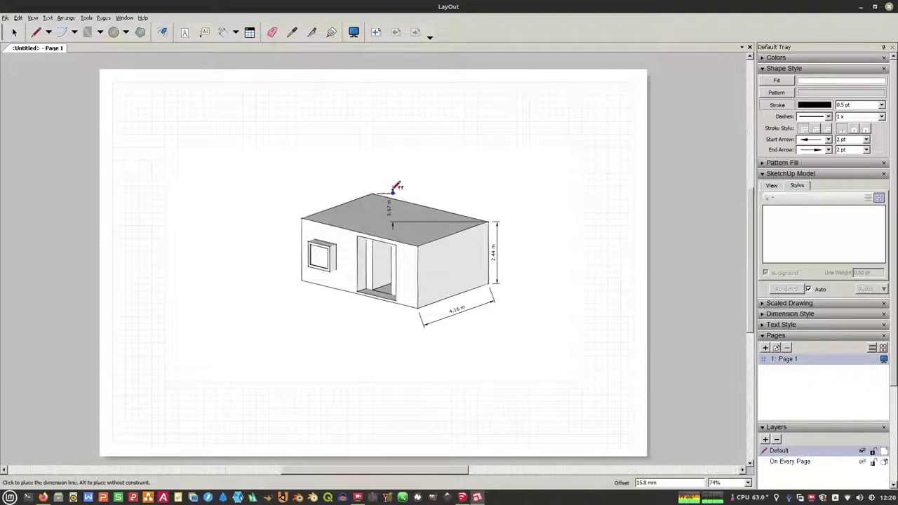
pyautogui.scroll(3, 397, 183)
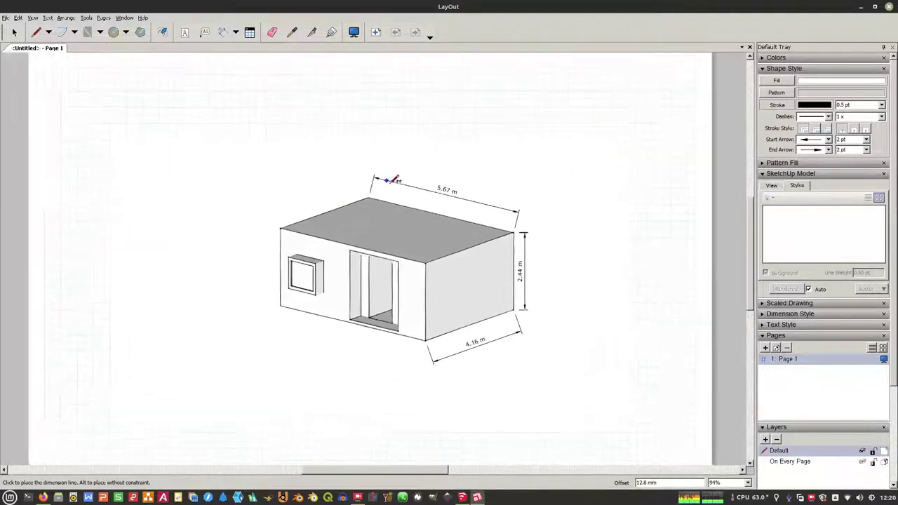
pyautogui.click(396, 178)
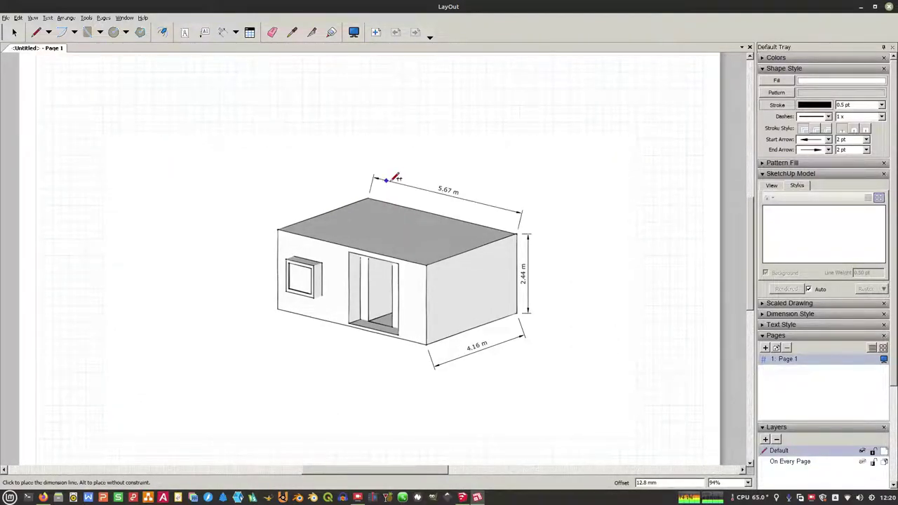
pyautogui.press('space')
pyautogui.scroll(-2, 263, 196)
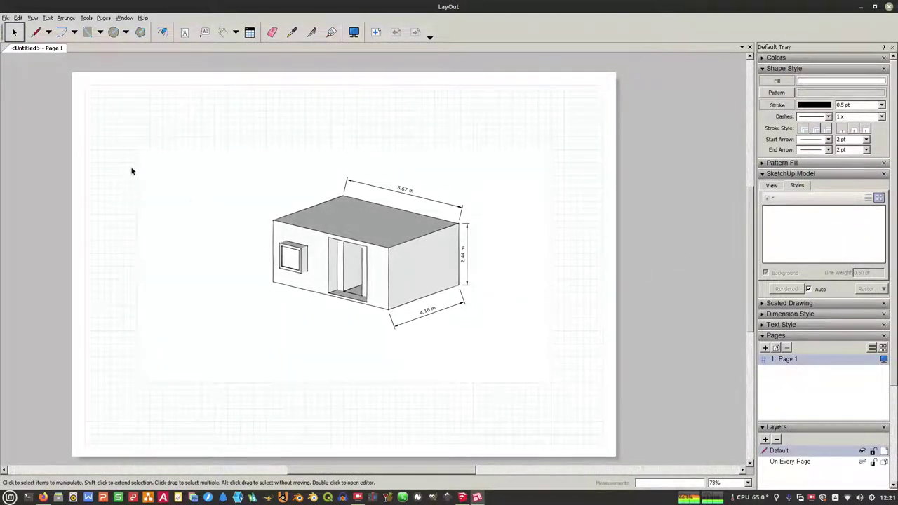
# Step: Add the caption 'TESTING LAYOUT' below the house drawing
pyautogui.click(185, 33)
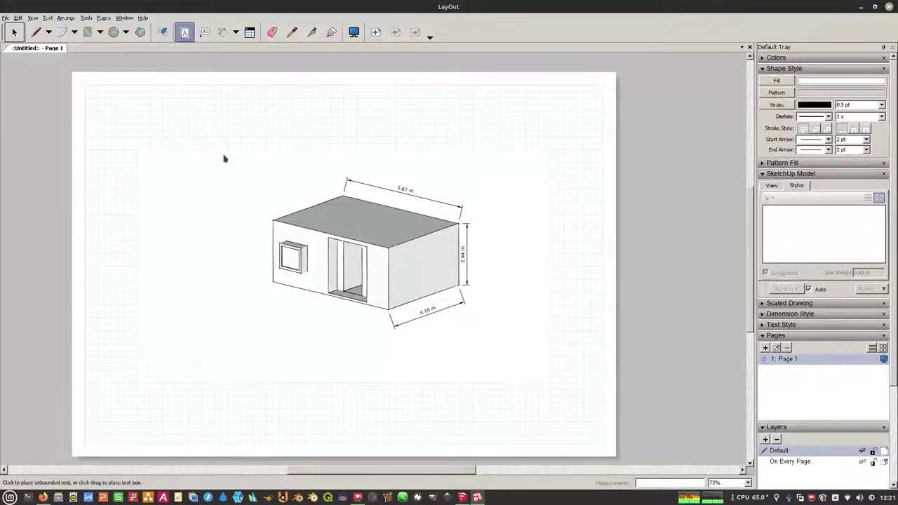
pyautogui.click(292, 363)
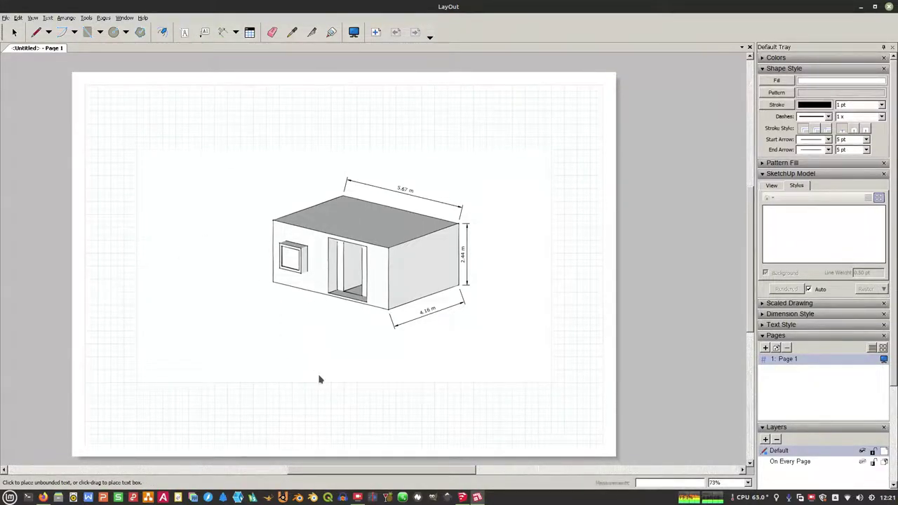
pyautogui.write('TES TING LAYOUT')
pyautogui.click(15, 32)
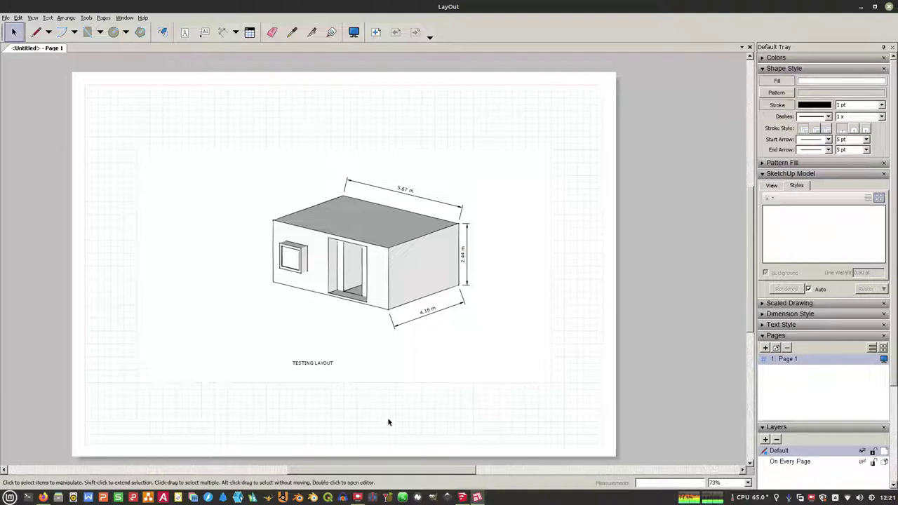
# Step: Make the TESTING LAYOUT caption bold at 24 pt
pyautogui.click(331, 369)
pyautogui.click(881, 106)
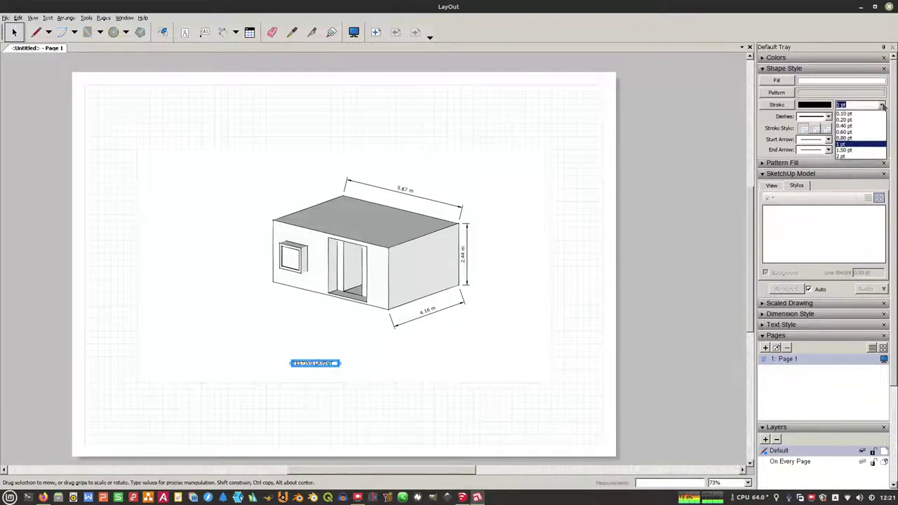
pyautogui.click(883, 105)
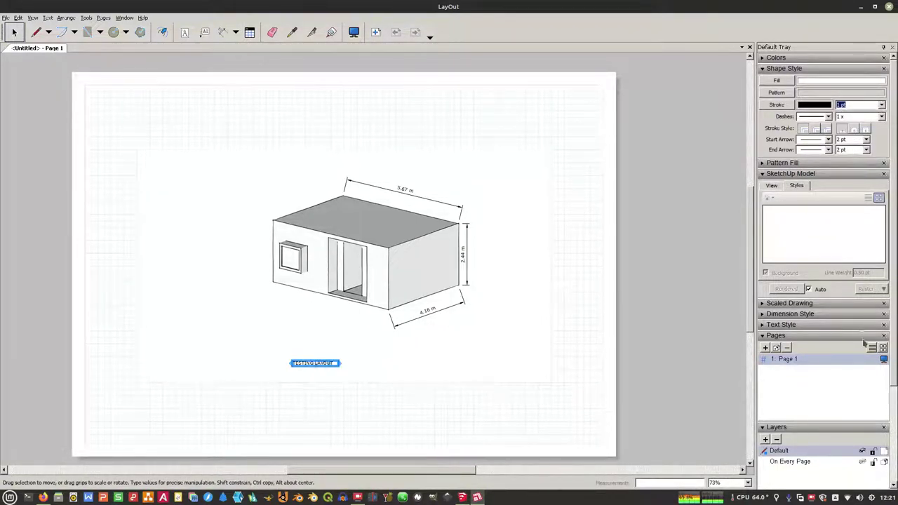
pyautogui.scroll(-3, 864, 362)
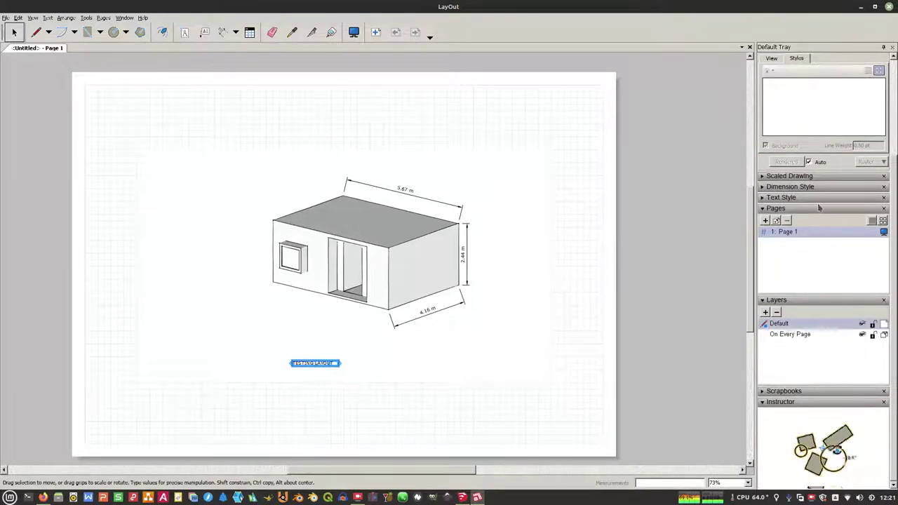
pyautogui.click(781, 197)
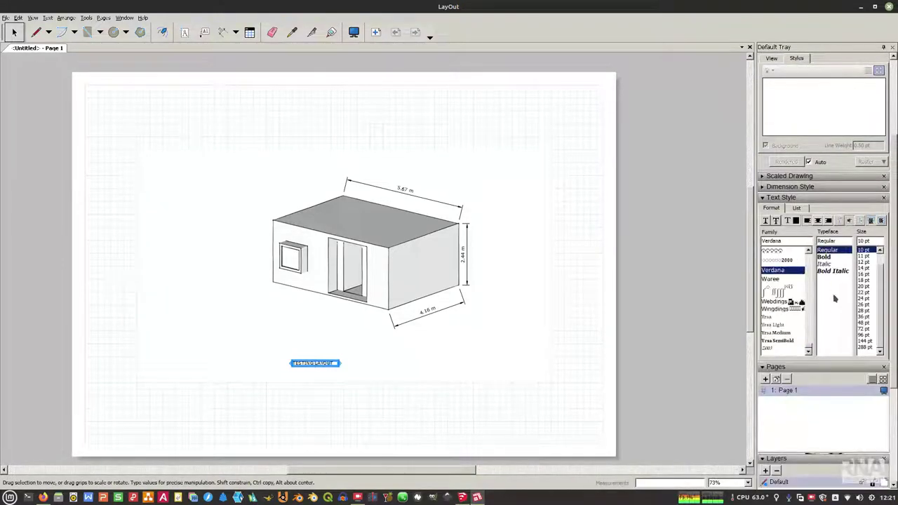
pyautogui.click(824, 256)
pyautogui.click(863, 298)
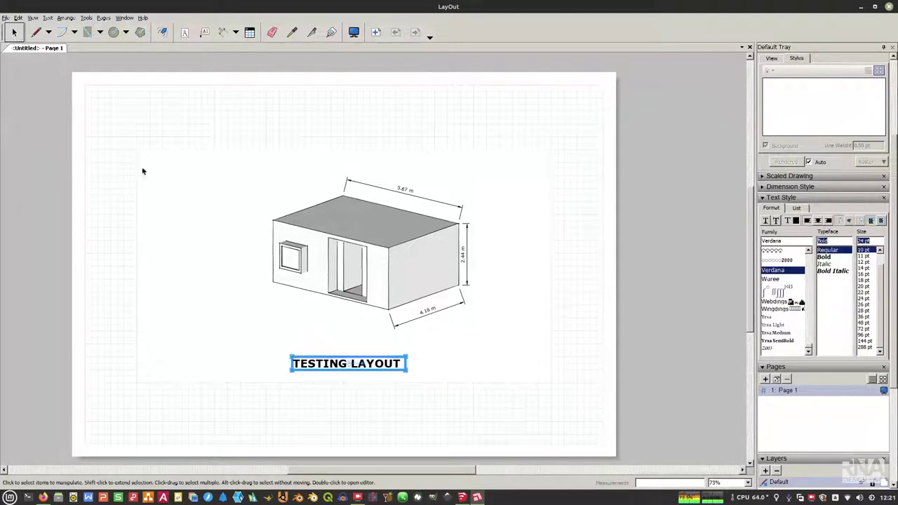
pyautogui.click(333, 225)
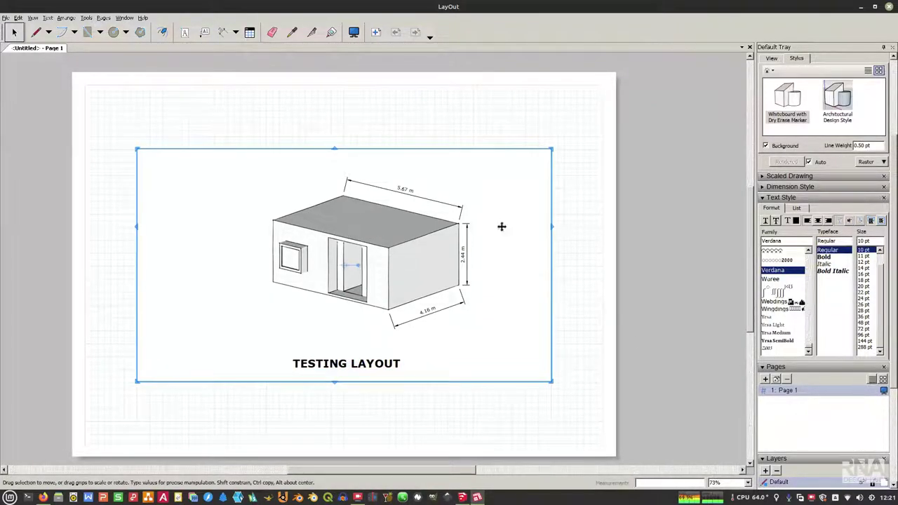
# Step: Browse the viewport's style collections (Styles library, Default Styles, In Model) without changing anything
pyautogui.click(796, 197)
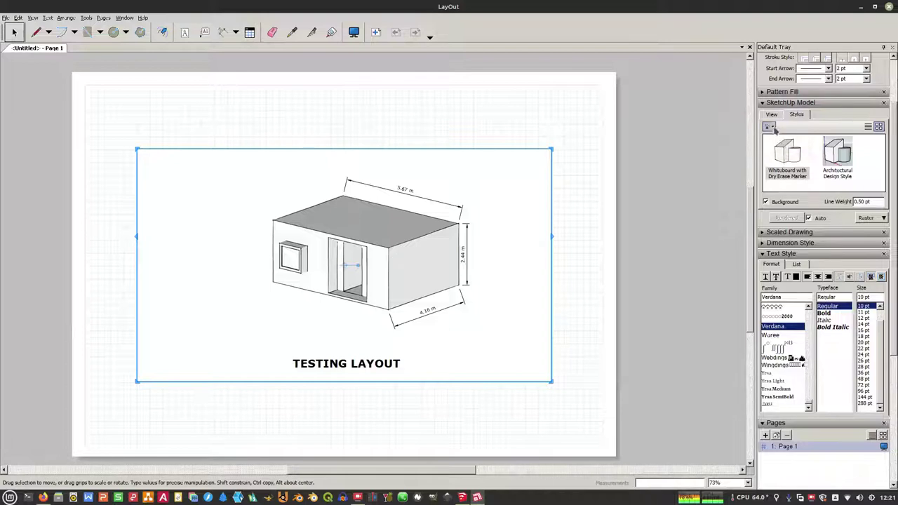
pyautogui.click(772, 127)
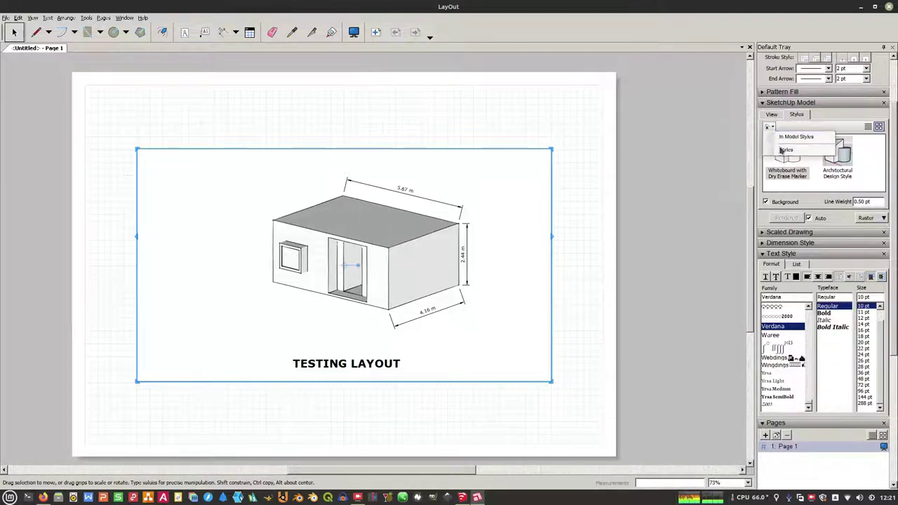
pyautogui.click(782, 149)
pyautogui.scroll(-2, 834, 175)
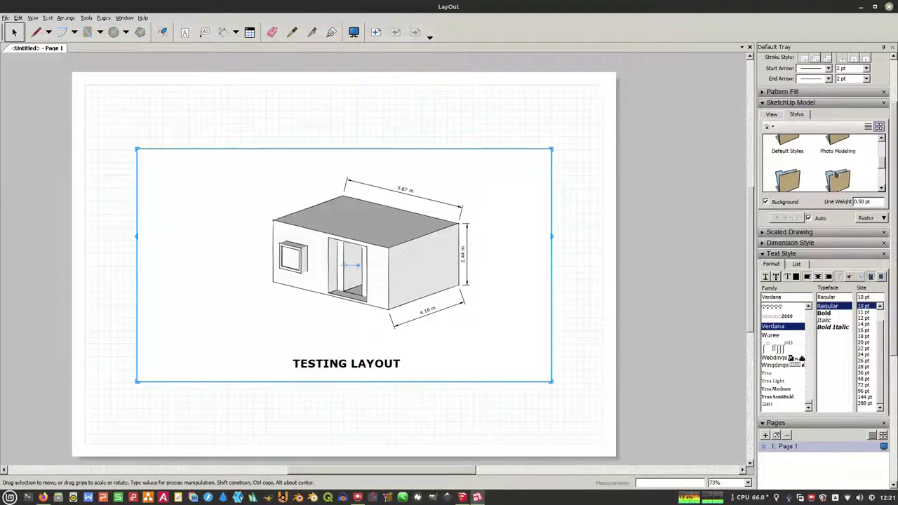
pyautogui.doubleClick(787, 143)
pyautogui.scroll(-5, 816, 175)
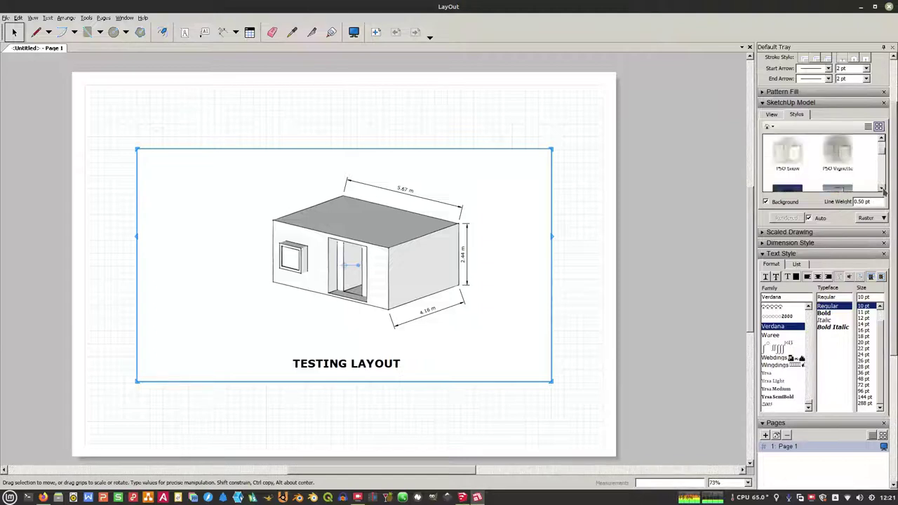
pyautogui.click(769, 127)
pyautogui.click(788, 139)
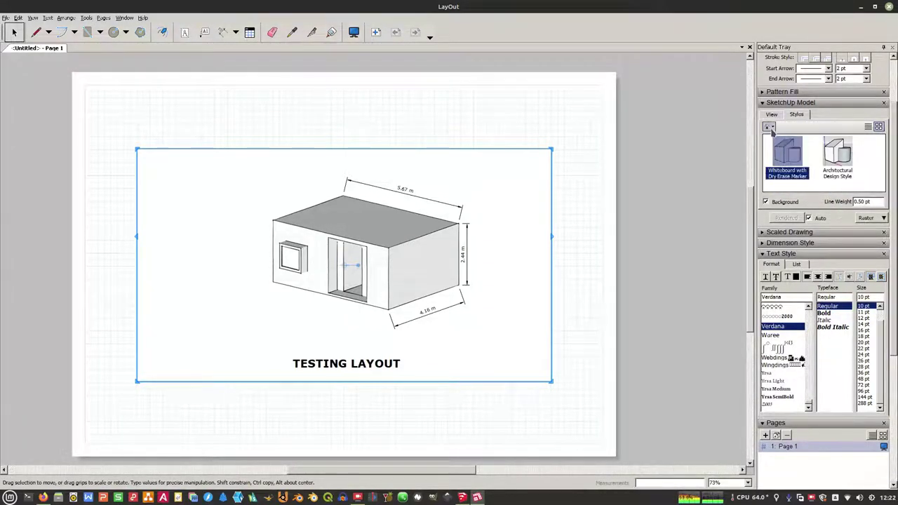
pyautogui.click(771, 127)
pyautogui.click(792, 162)
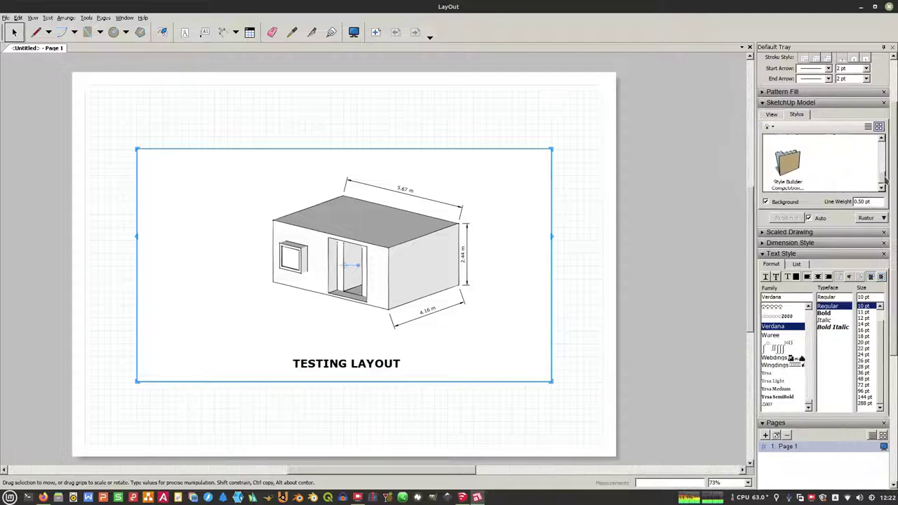
pyautogui.click(646, 243)
# Step: In SketchUp, apply the Shaded with textures style from Default Styles to the house
pyautogui.click(462, 497)
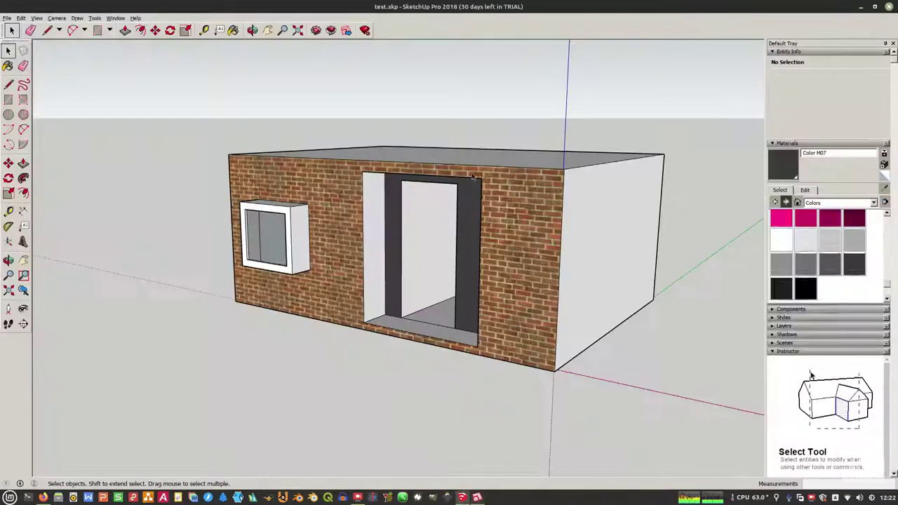
pyautogui.click(577, 184)
pyautogui.click(727, 107)
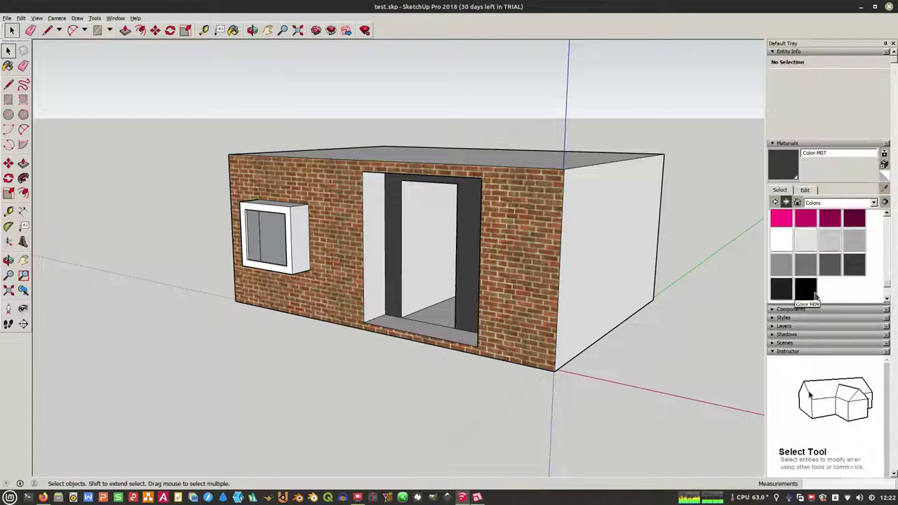
pyautogui.scroll(-5, 815, 297)
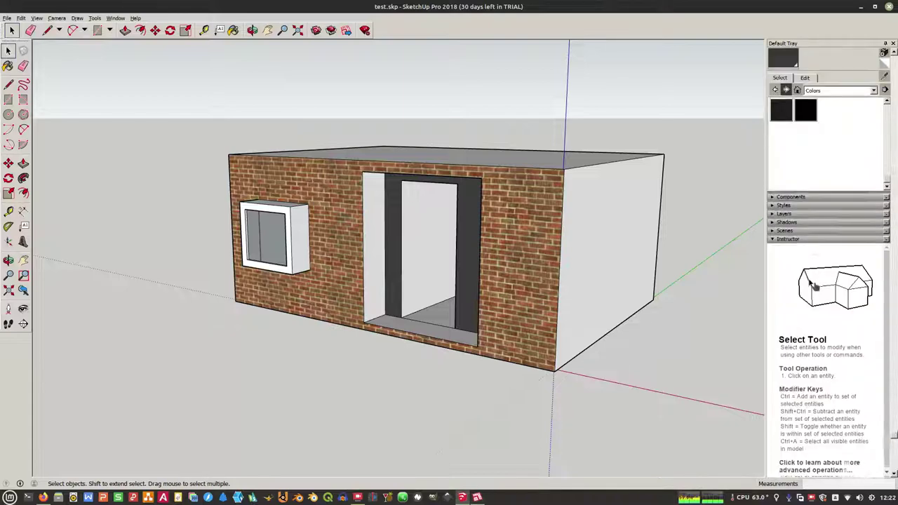
pyautogui.click(783, 205)
pyautogui.click(842, 265)
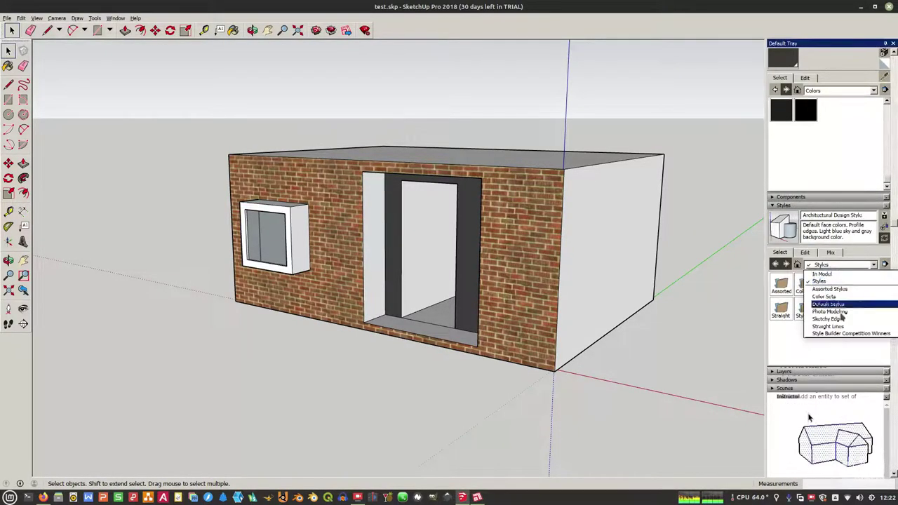
pyautogui.click(829, 304)
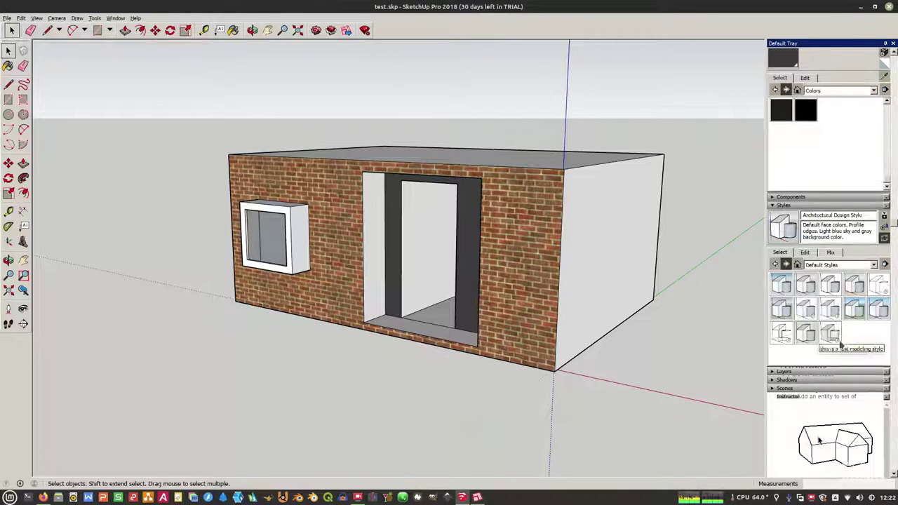
pyautogui.click(830, 310)
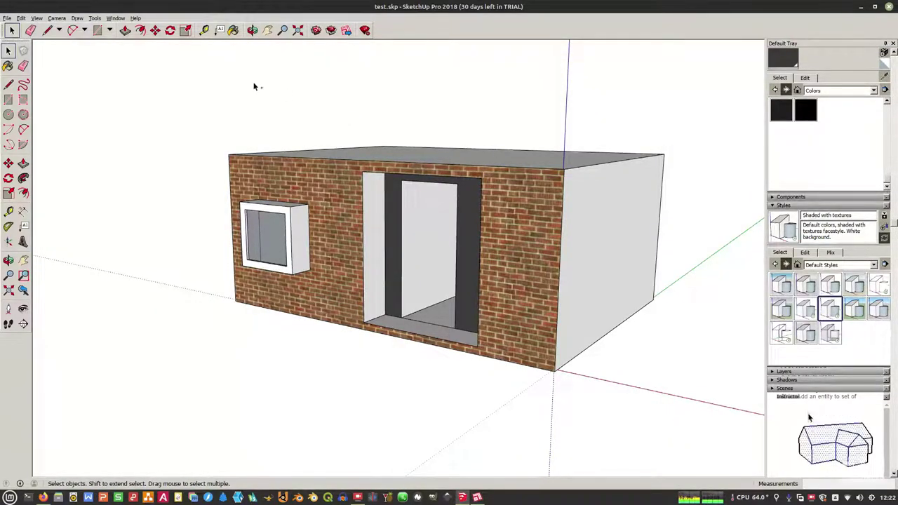
# Step: Update the out-of-date test.skp model reference in Document Setup so it is current
pyautogui.click(477, 497)
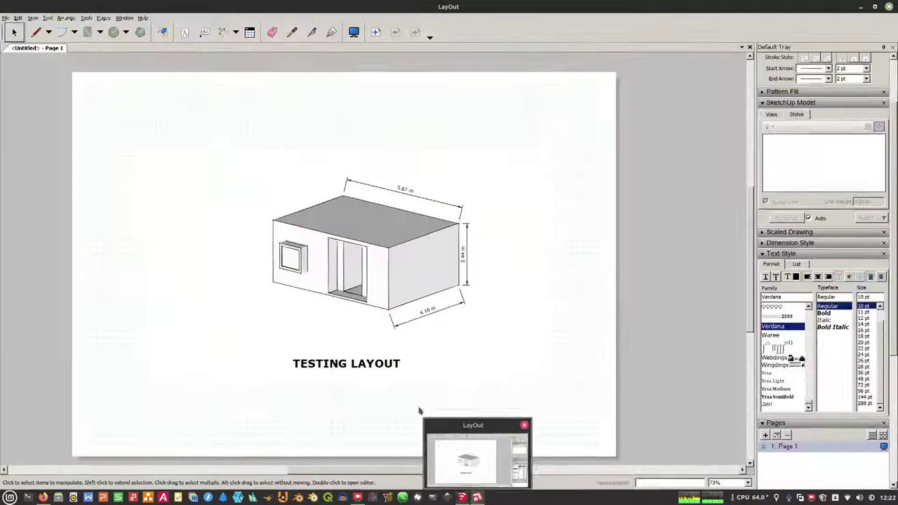
pyautogui.click(246, 215)
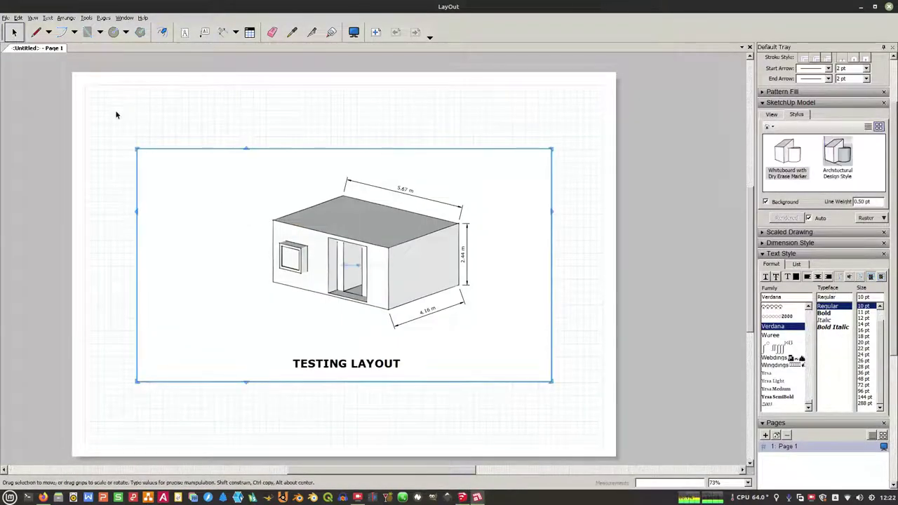
pyautogui.click(5, 18)
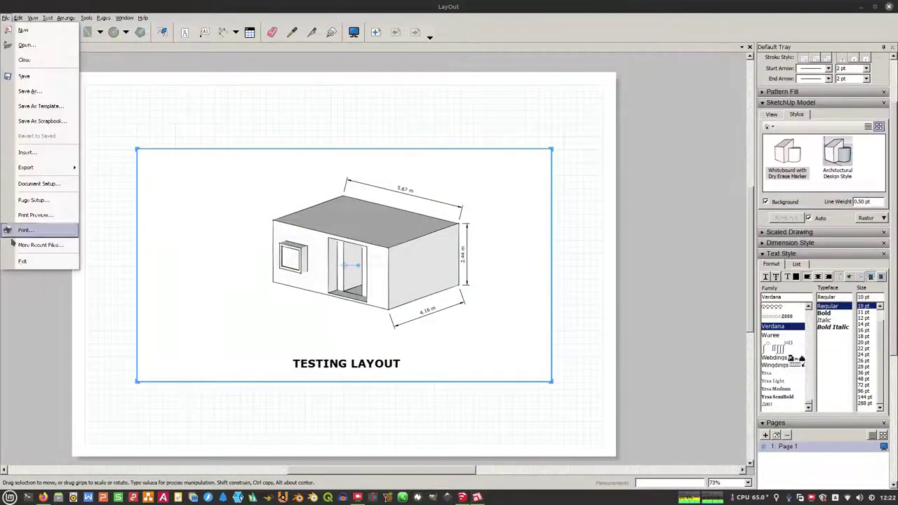
pyautogui.click(39, 184)
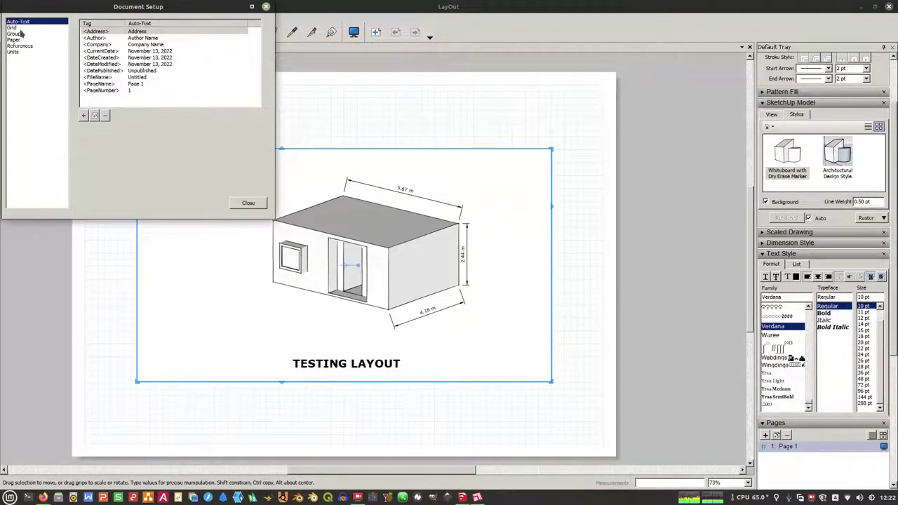
pyautogui.click(19, 46)
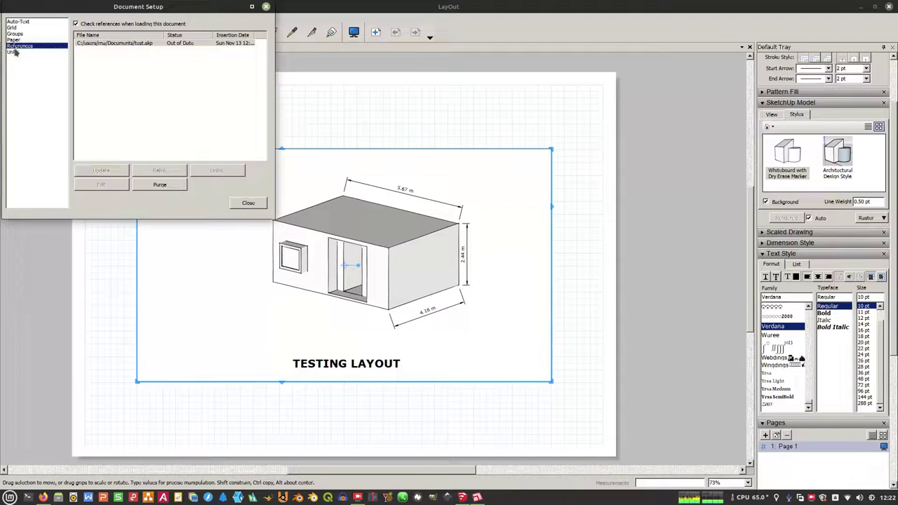
pyautogui.click(137, 42)
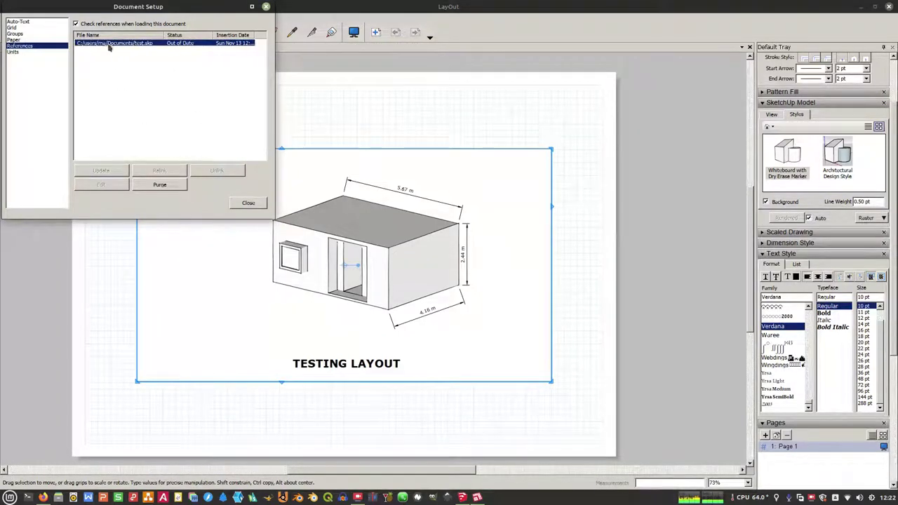
pyautogui.click(104, 45)
pyautogui.click(117, 49)
pyautogui.click(129, 43)
pyautogui.click(141, 65)
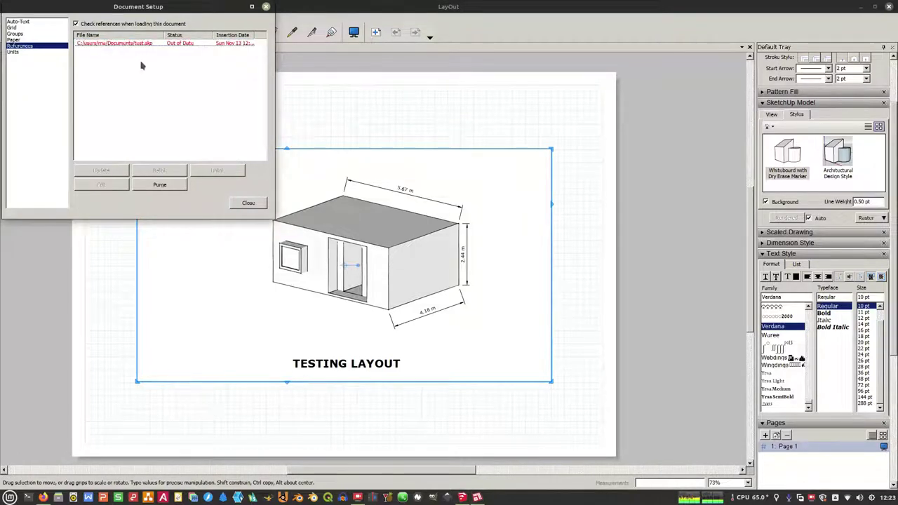
pyautogui.click(138, 43)
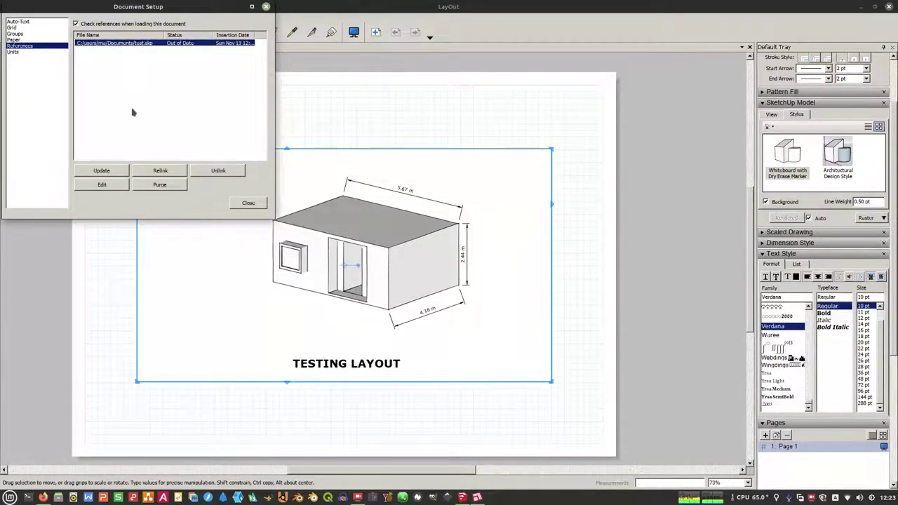
pyautogui.click(109, 173)
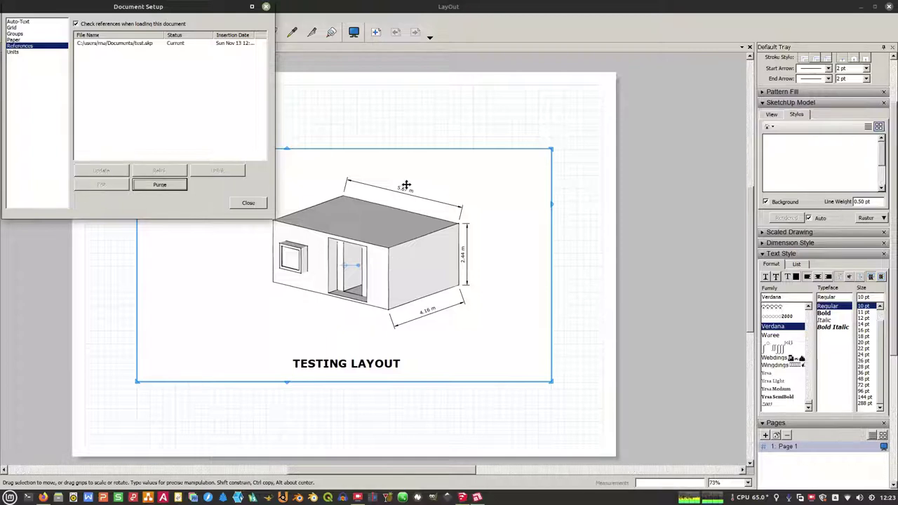
pyautogui.click(266, 7)
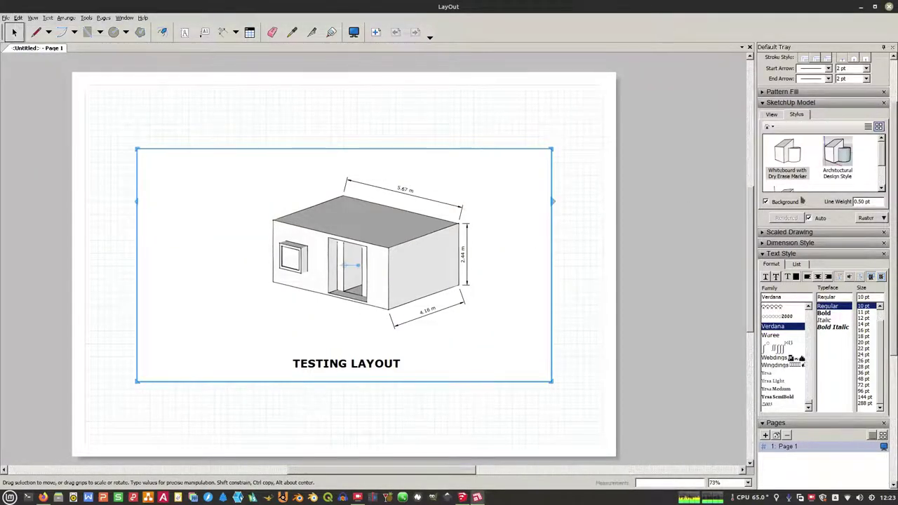
# Step: Apply the Shaded with textures style so the house shows its brick front
pyautogui.click(881, 188)
pyautogui.click(882, 189)
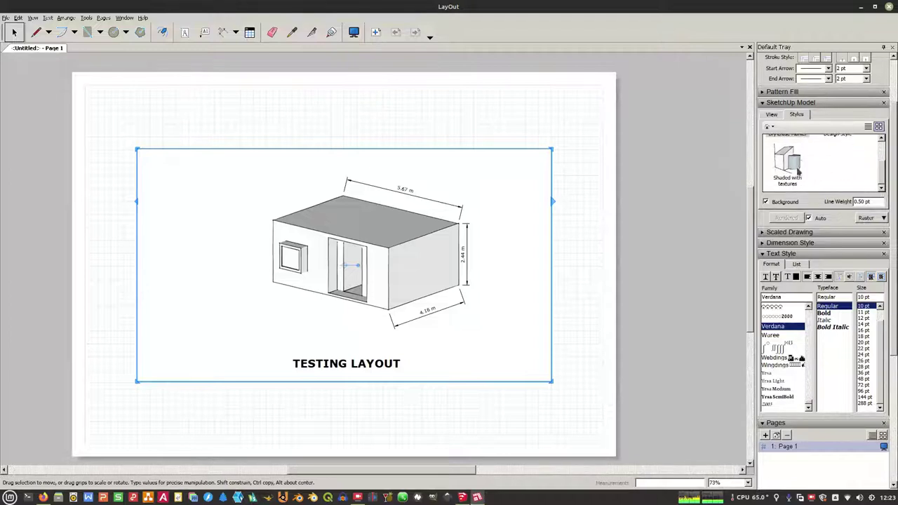
pyautogui.scroll(1, 789, 167)
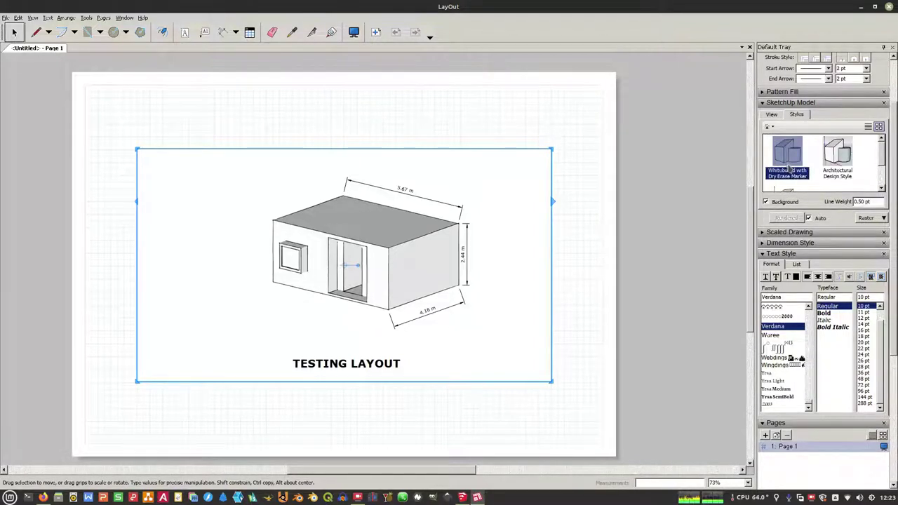
pyautogui.click(827, 171)
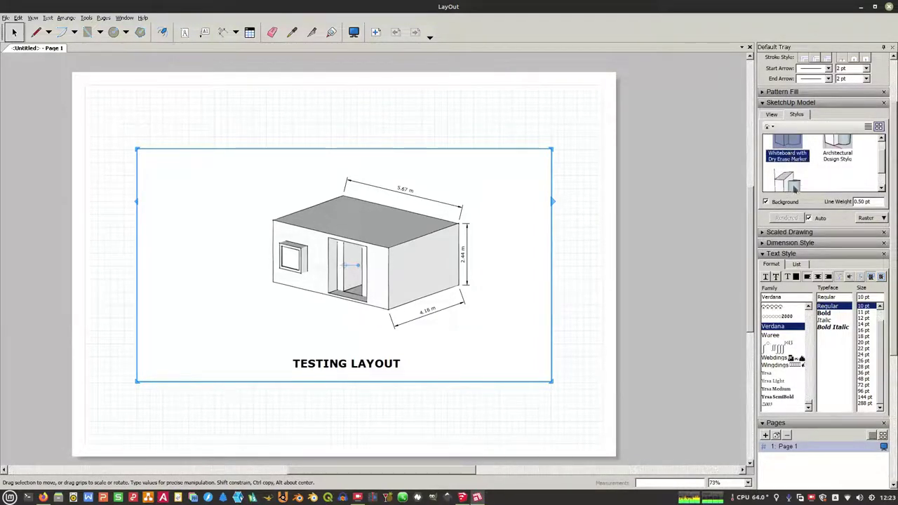
pyautogui.click(587, 173)
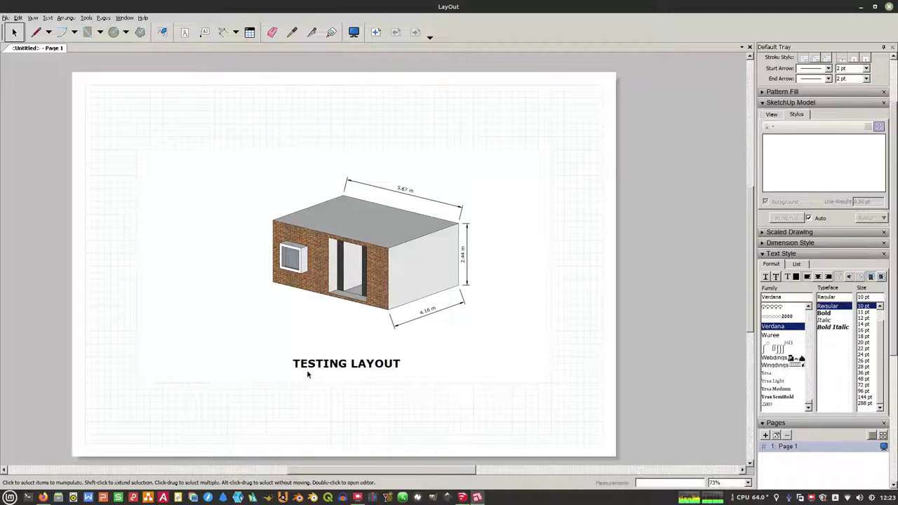
# Step: Save the LayOut document as test.layout in the Documents folder
pyautogui.click(5, 18)
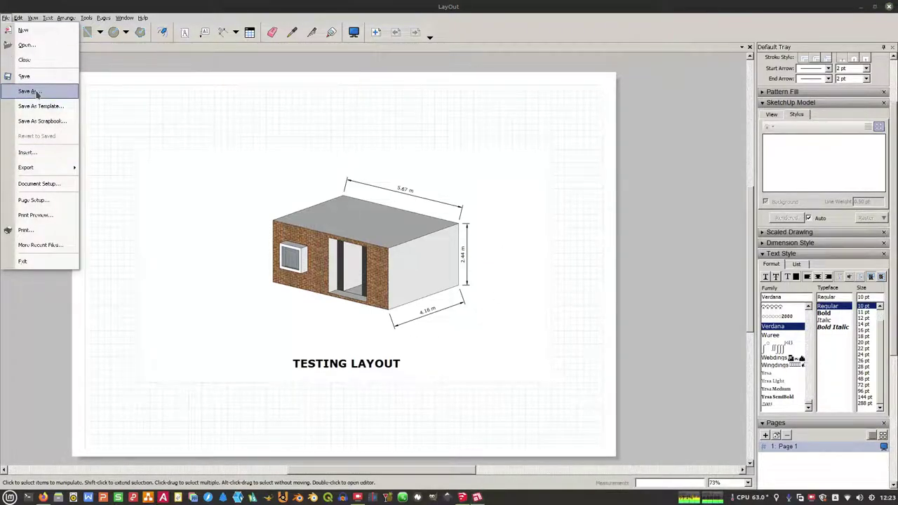
pyautogui.click(37, 77)
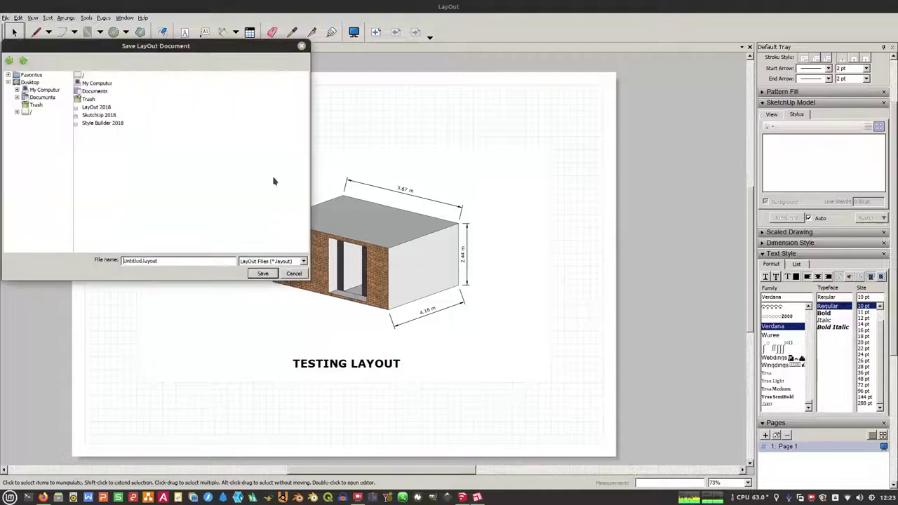
pyautogui.doubleClick(84, 92)
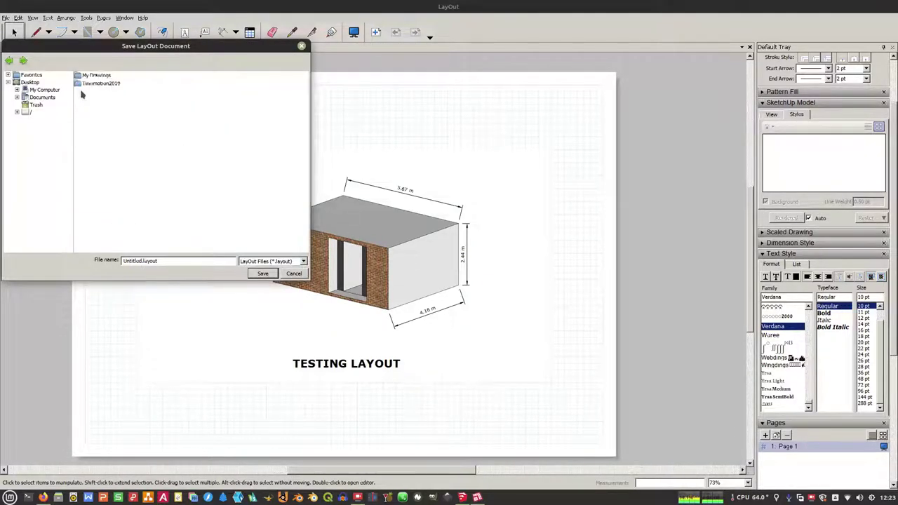
pyautogui.doubleClick(140, 260)
pyautogui.write('test')
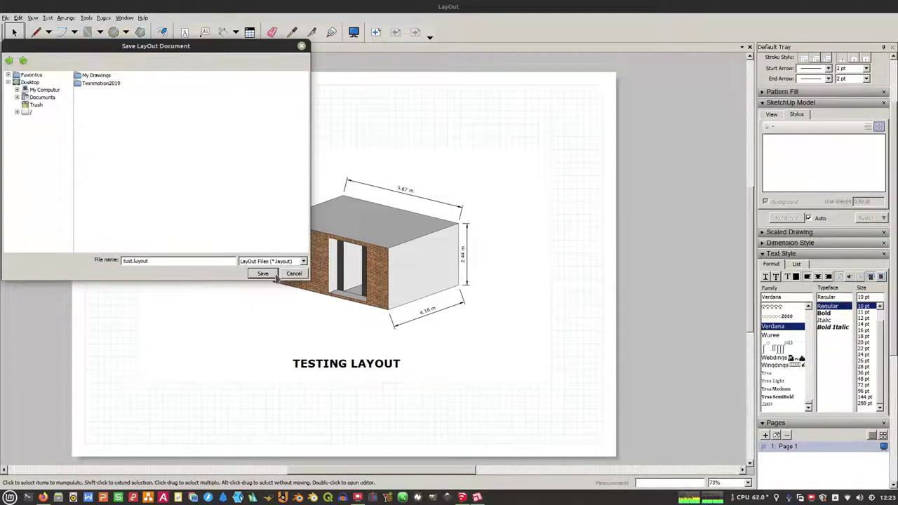
pyautogui.click(275, 275)
# Step: Export the page as test.pdf to Documents and open it in the viewer
pyautogui.click(7, 18)
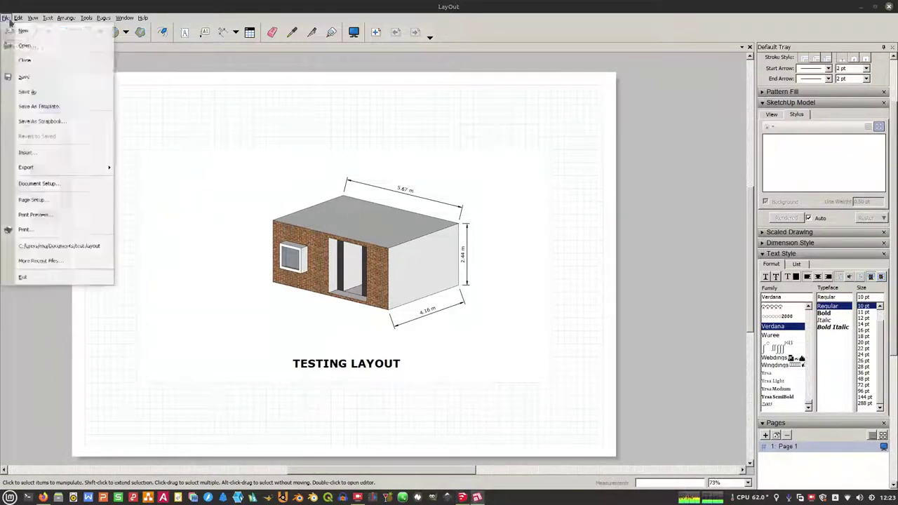
pyautogui.moveTo(105, 168)
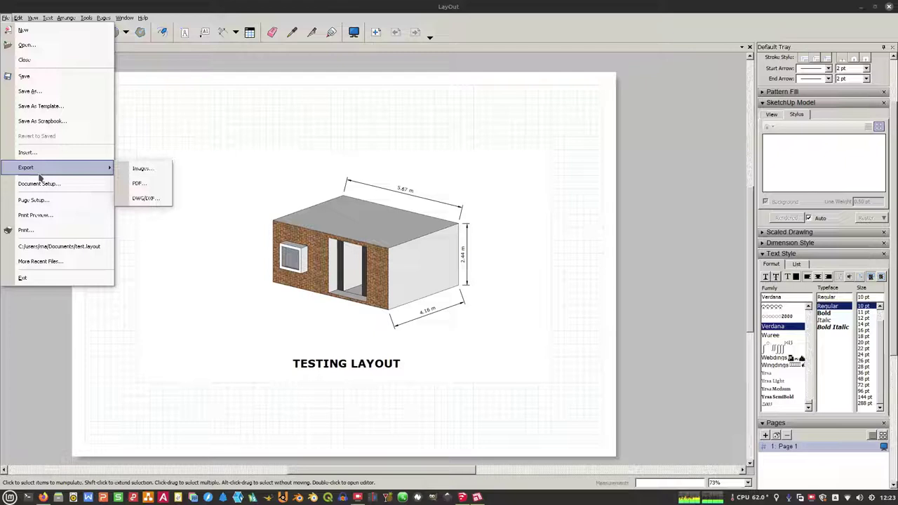
pyautogui.click(131, 182)
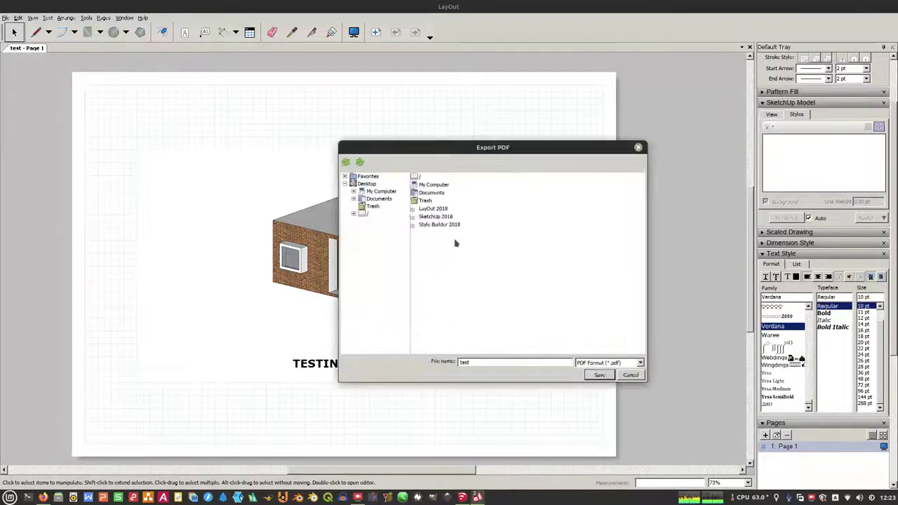
pyautogui.doubleClick(429, 192)
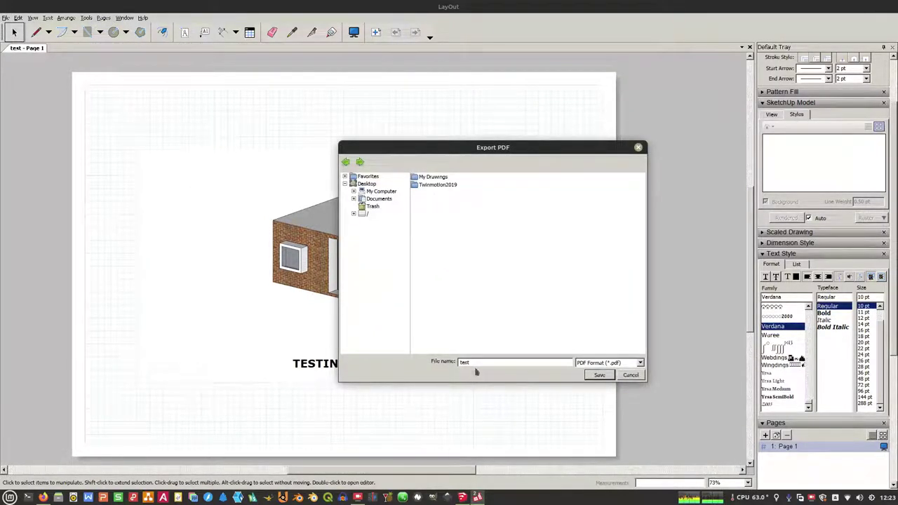
pyautogui.click(600, 375)
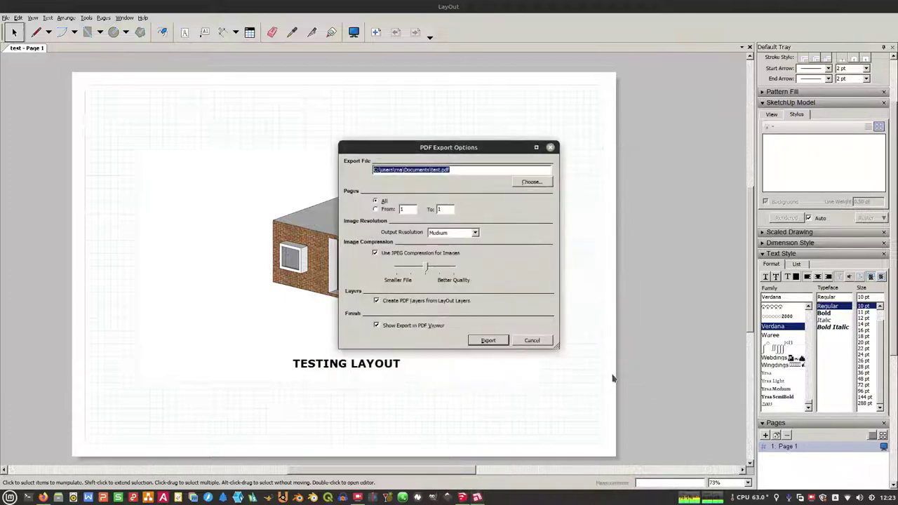
pyautogui.click(498, 341)
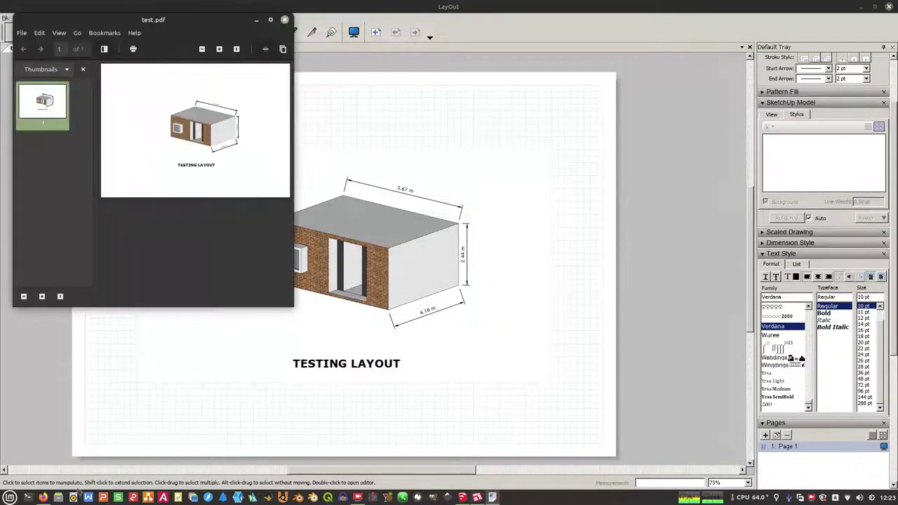
# Step: Maximize the PDF viewer and scroll over the exported house page
pyautogui.click(271, 20)
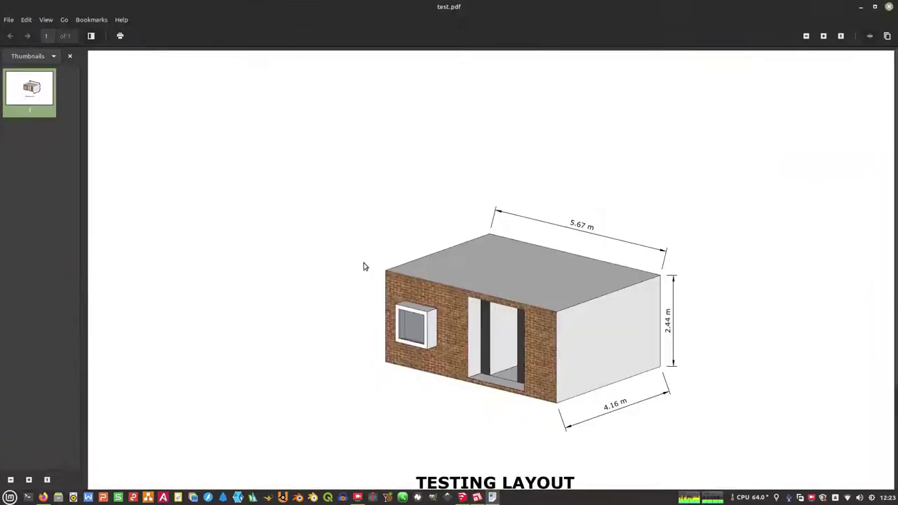
pyautogui.scroll(-3, 559, 229)
pyautogui.scroll(1, 559, 227)
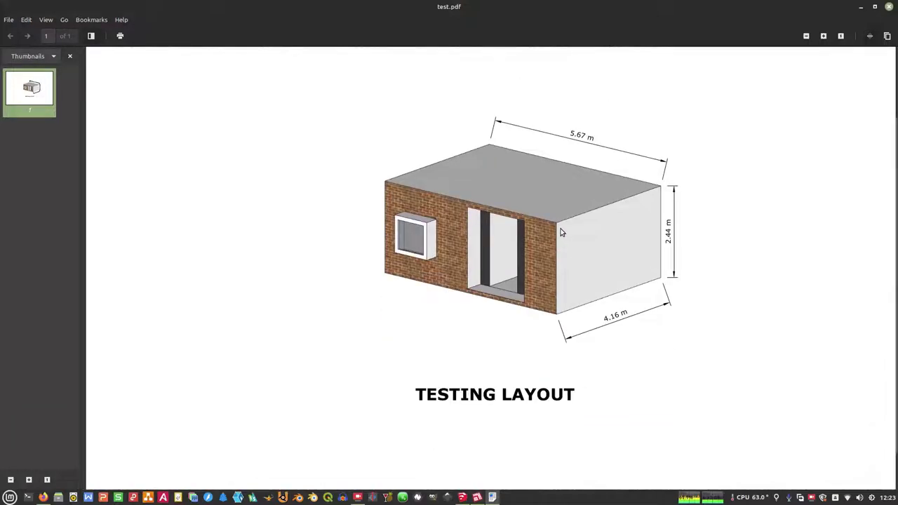
# Step: Close the PDF viewer and minimize the LayOut and SketchUp windows
pyautogui.click(888, 6)
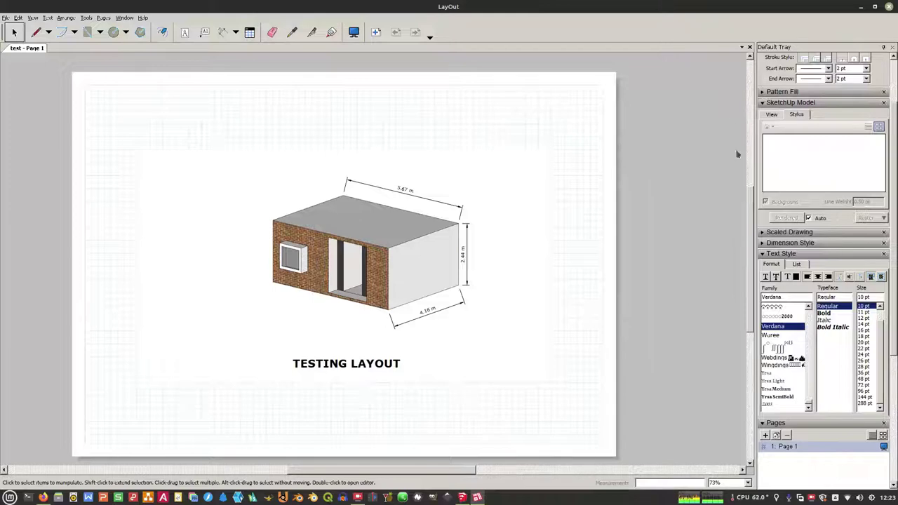
pyautogui.click(861, 8)
pyautogui.click(861, 8)
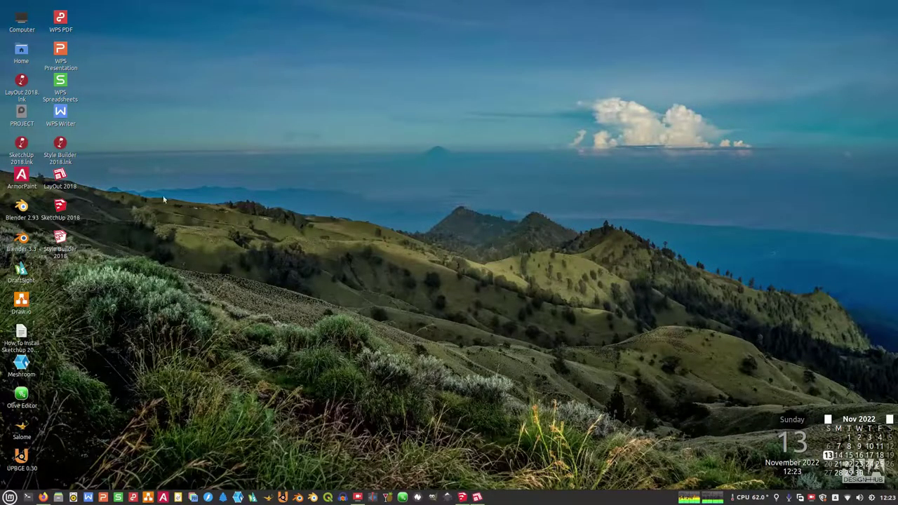
# Step: Launch Style Builder, dismiss its licensing and update notices, orbit the sample house, then return to SketchUp
pyautogui.doubleClick(68, 254)
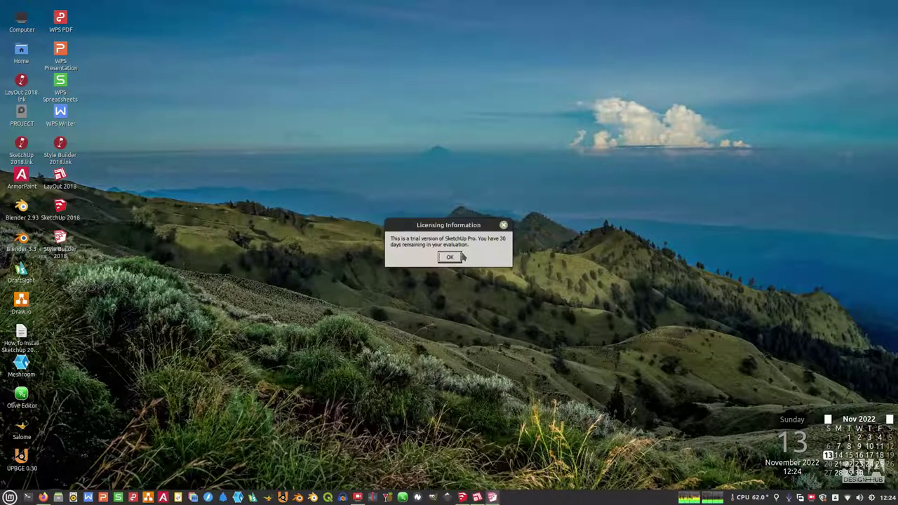
pyautogui.click(454, 254)
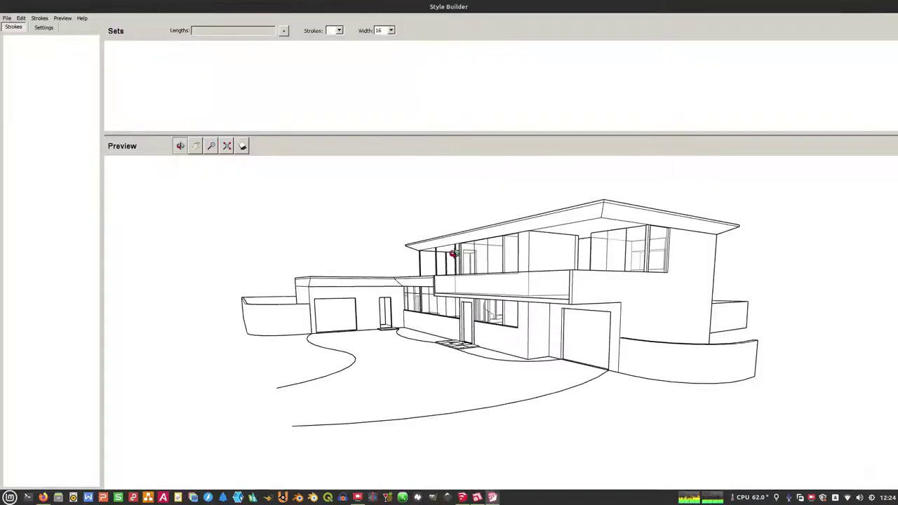
pyautogui.click(526, 218)
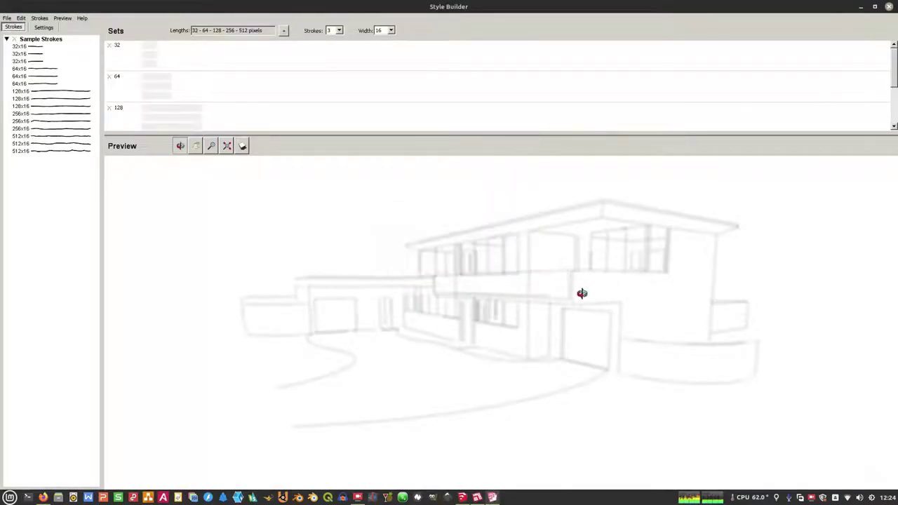
pyautogui.moveTo(581, 295); pyautogui.dragTo(653, 301)
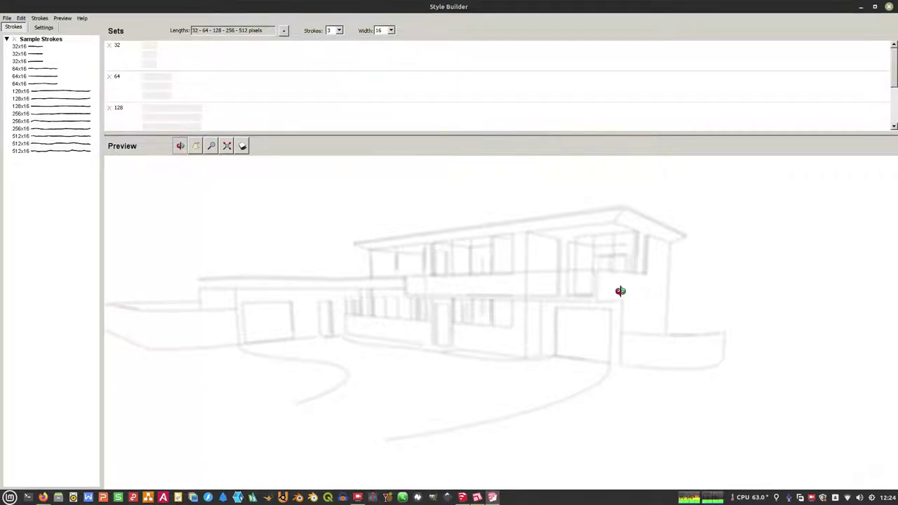
pyautogui.click(475, 498)
pyautogui.click(461, 497)
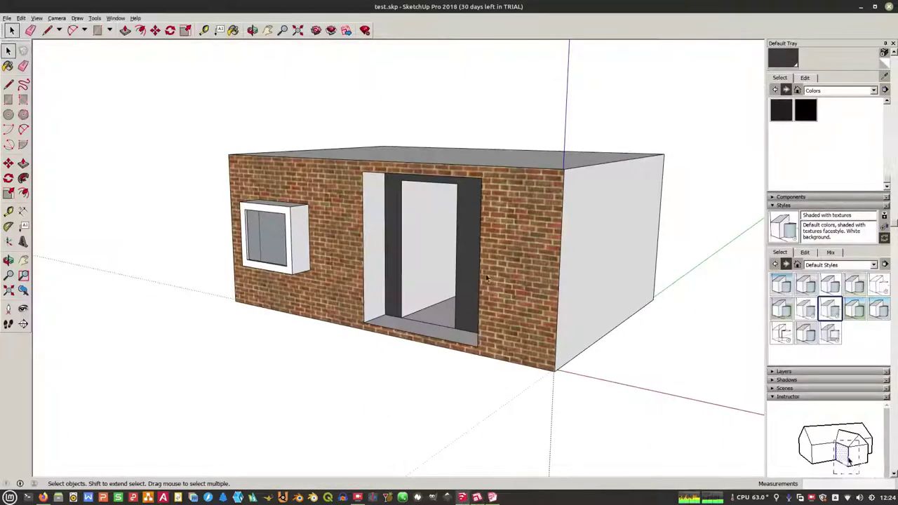
# Step: Close Style Builder, then close LayOut choosing Don't Save
pyautogui.scroll(-3, 487, 279)
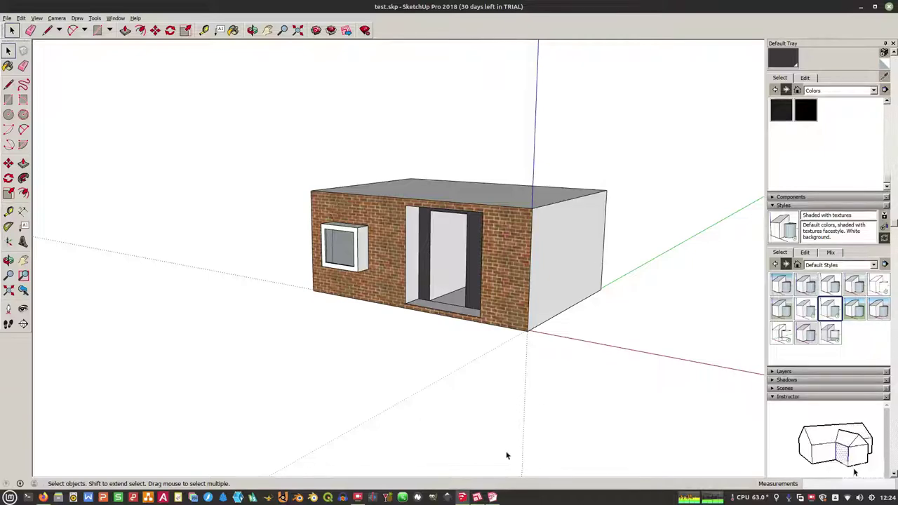
pyautogui.click(477, 496)
pyautogui.click(491, 496)
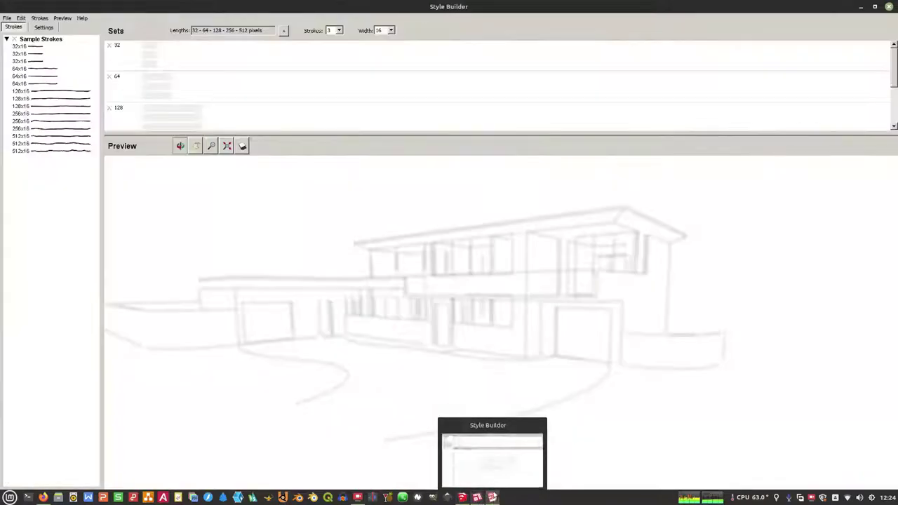
pyautogui.click(891, 7)
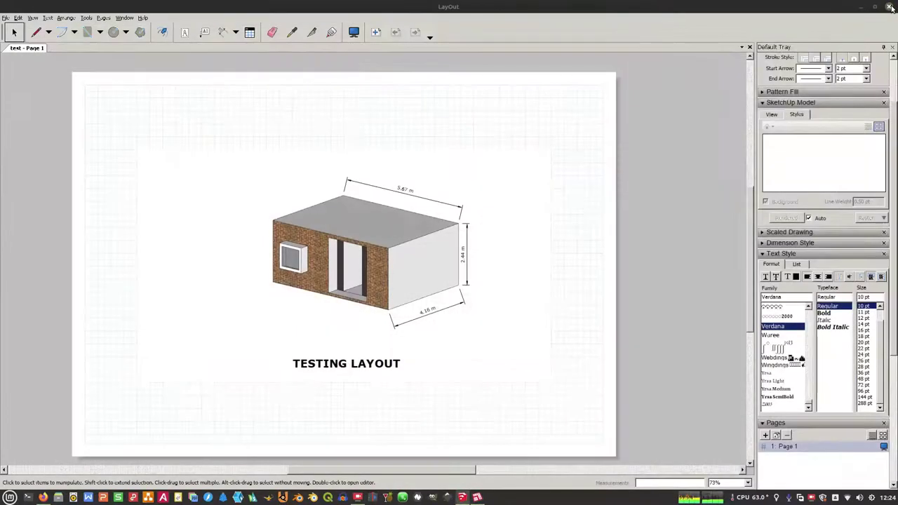
pyautogui.click(891, 7)
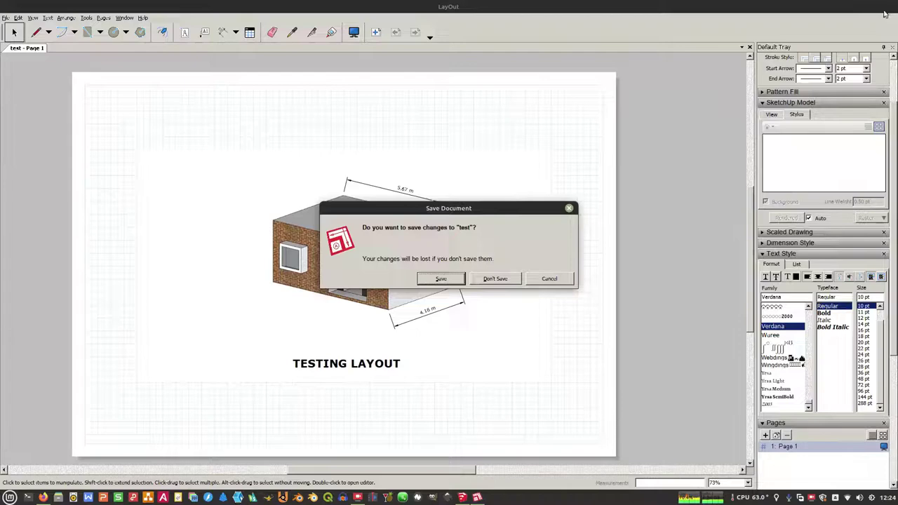
pyautogui.click(494, 279)
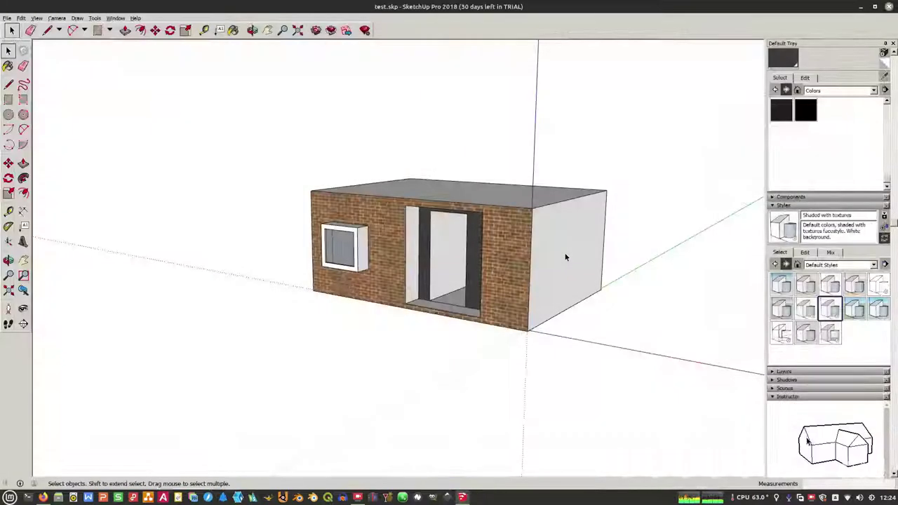